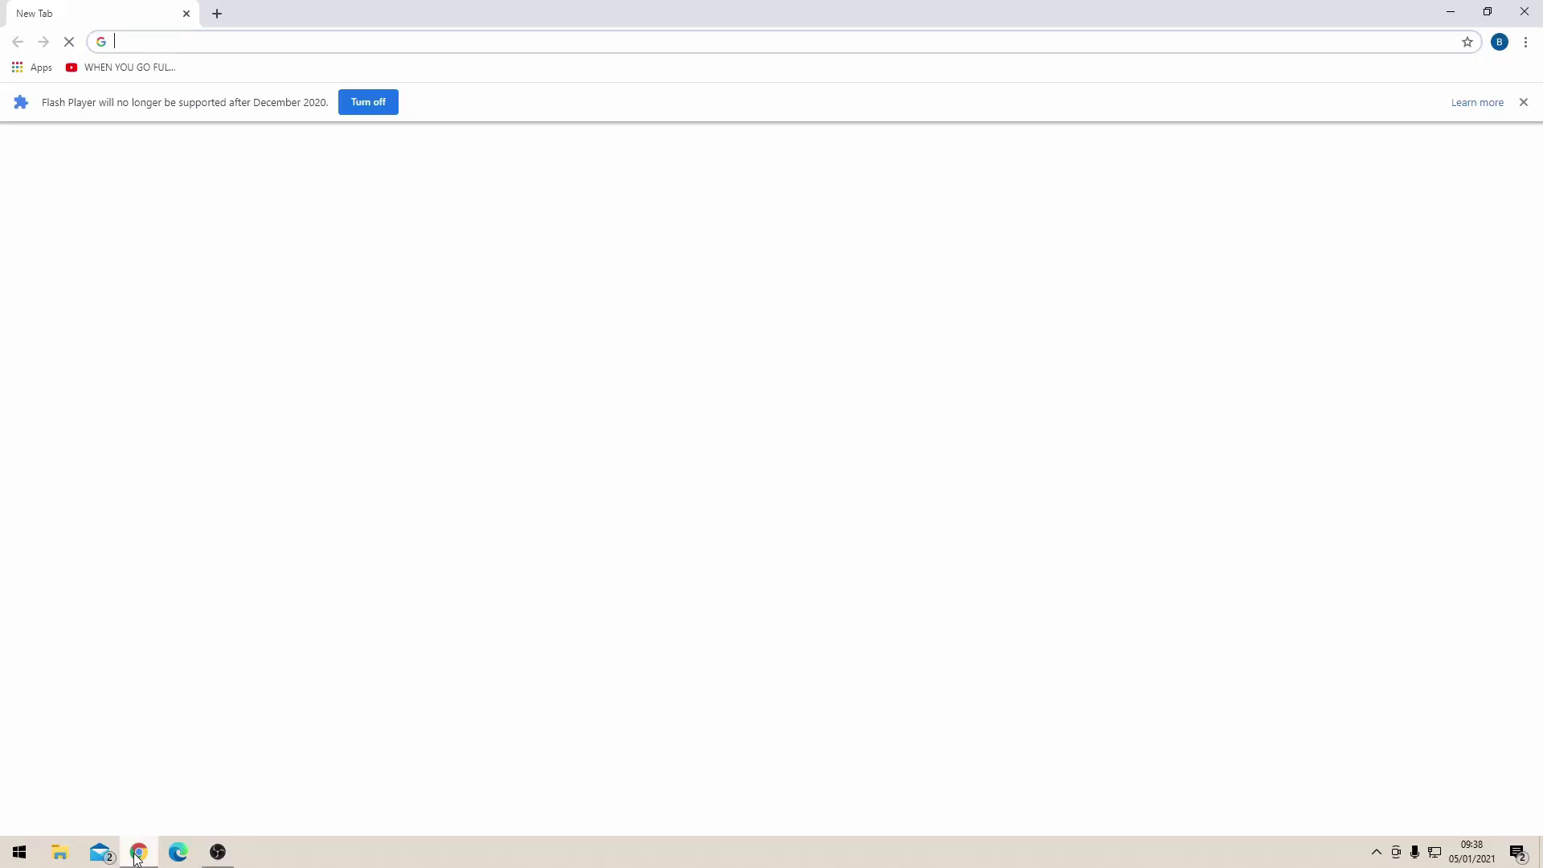
# Search the web for "n1mm logger" and open the N1MM+ Full Install page, dismissing the AVG tracking pop-up
pyautogui.write('n1')
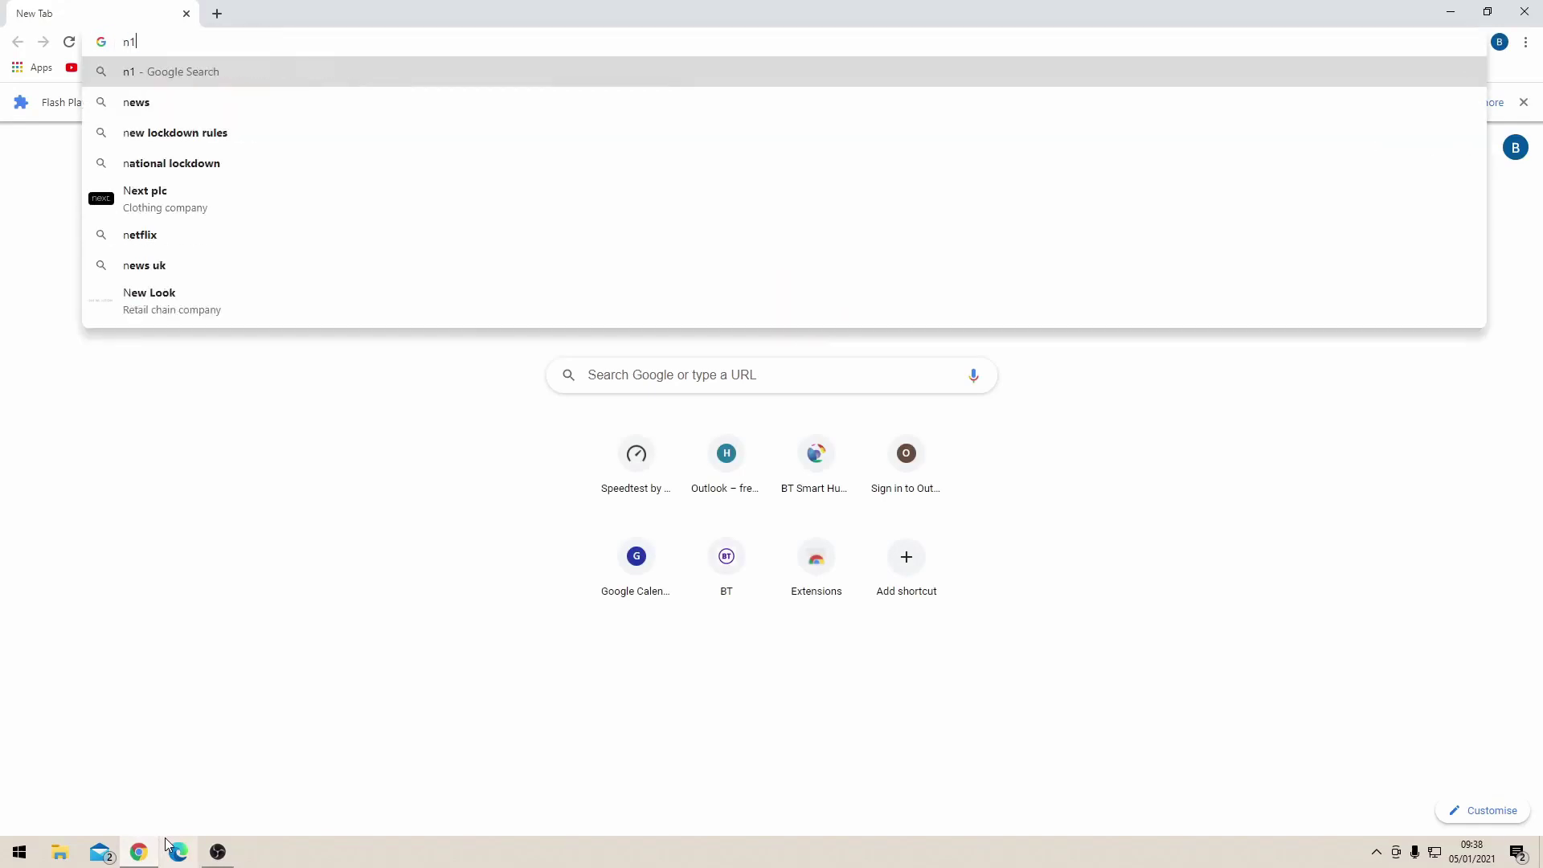
pyautogui.write('mm logger')
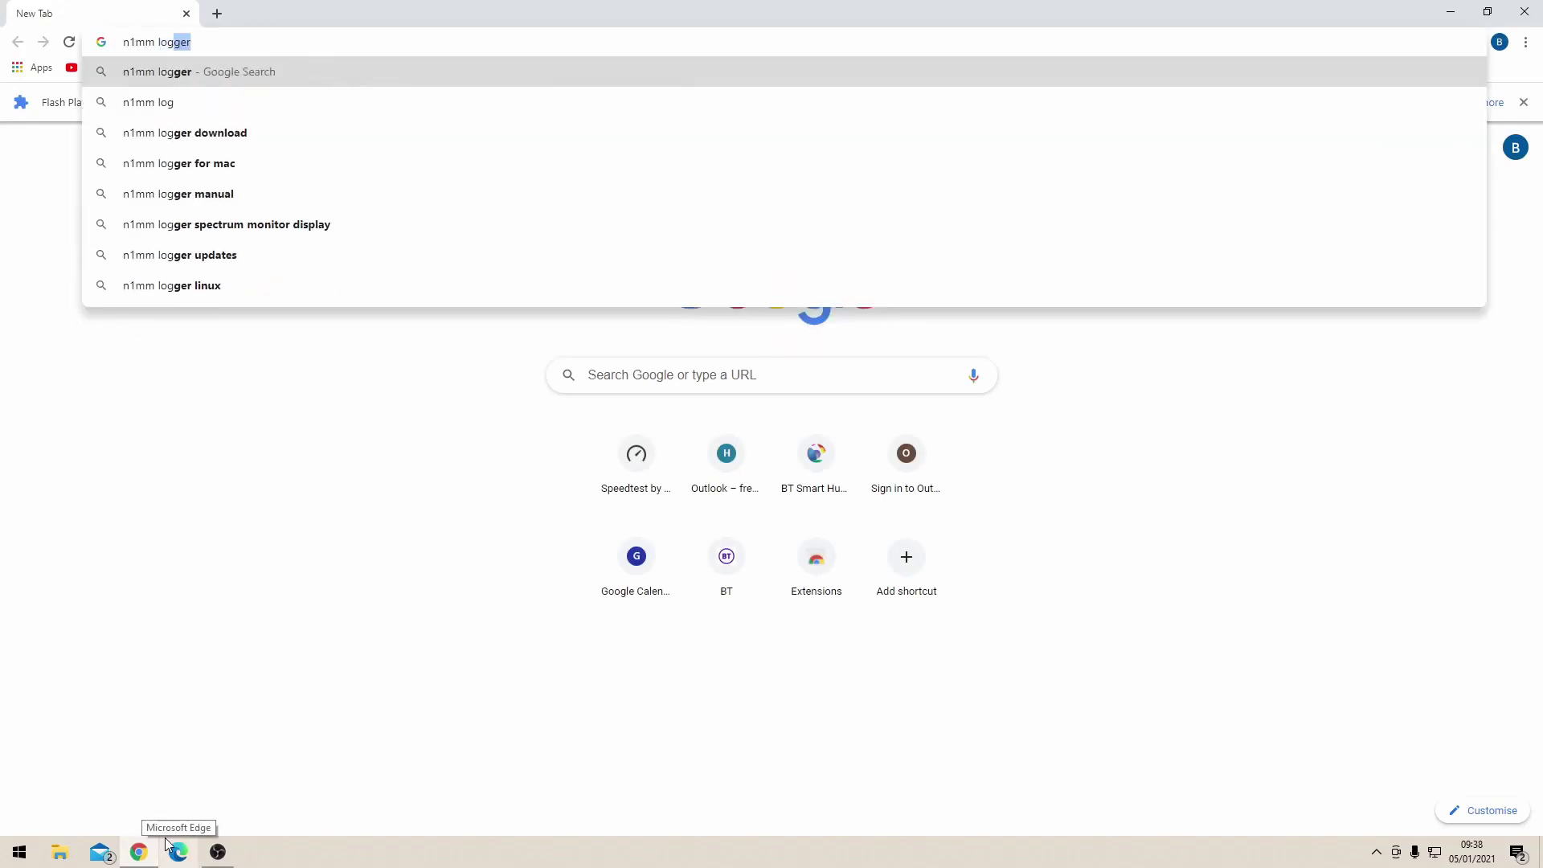
pyautogui.press('Return')
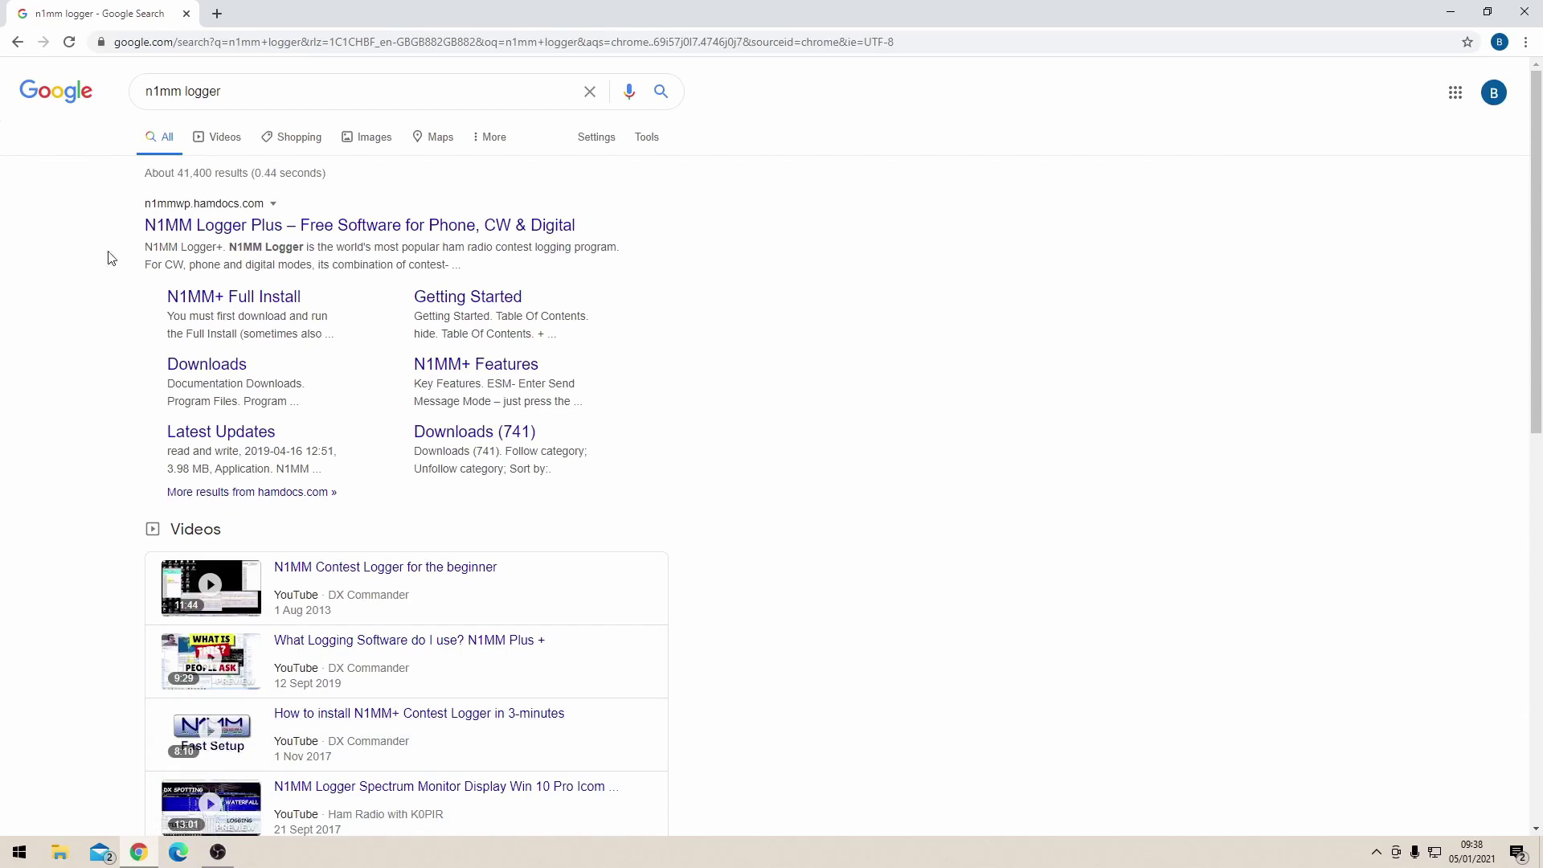
pyautogui.click(209, 296)
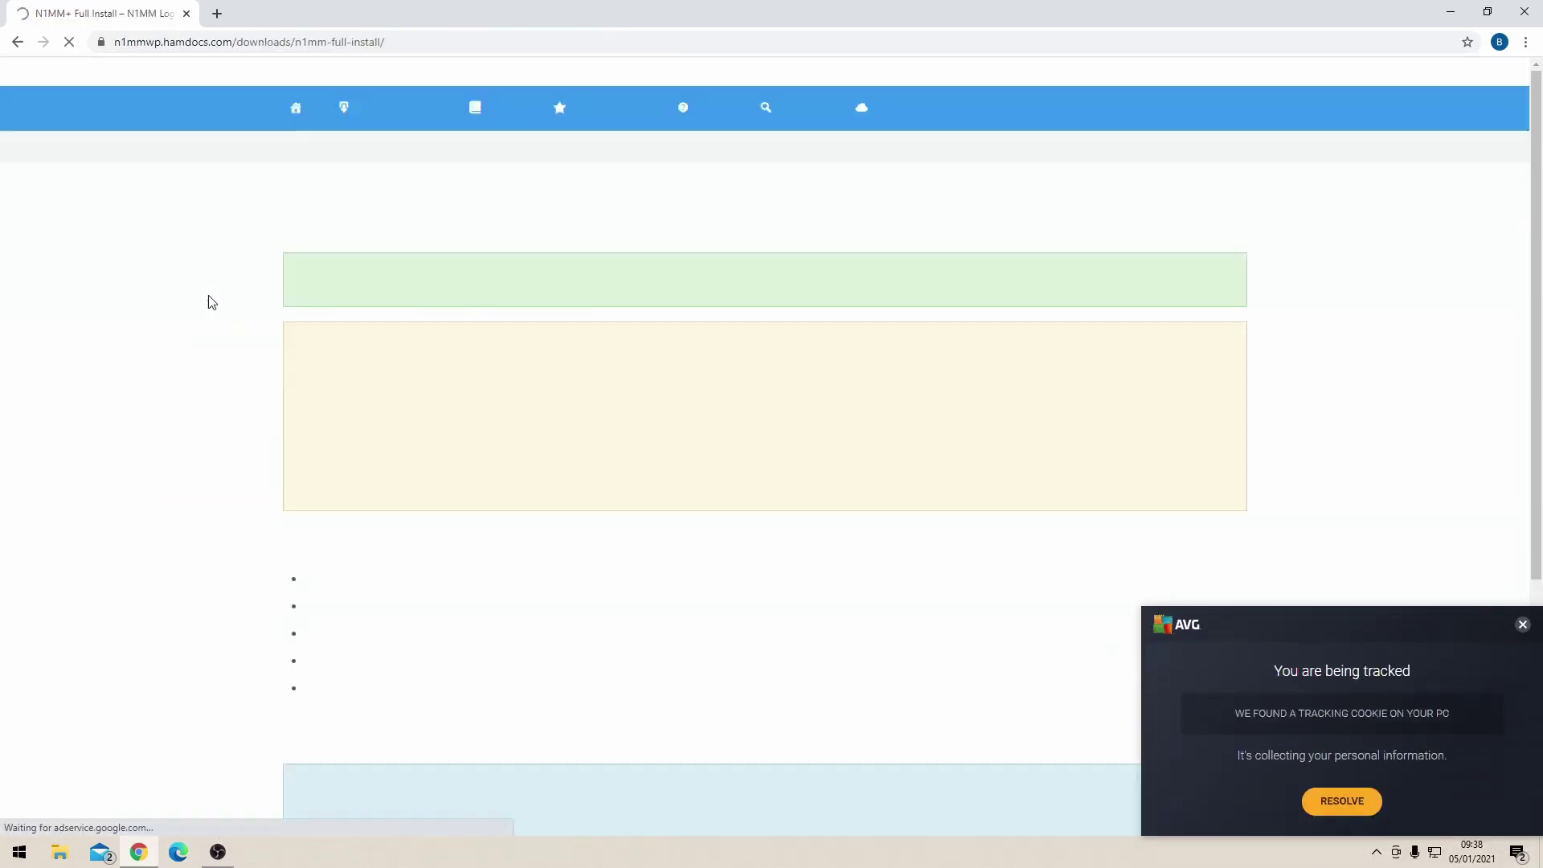
pyautogui.click(1522, 625)
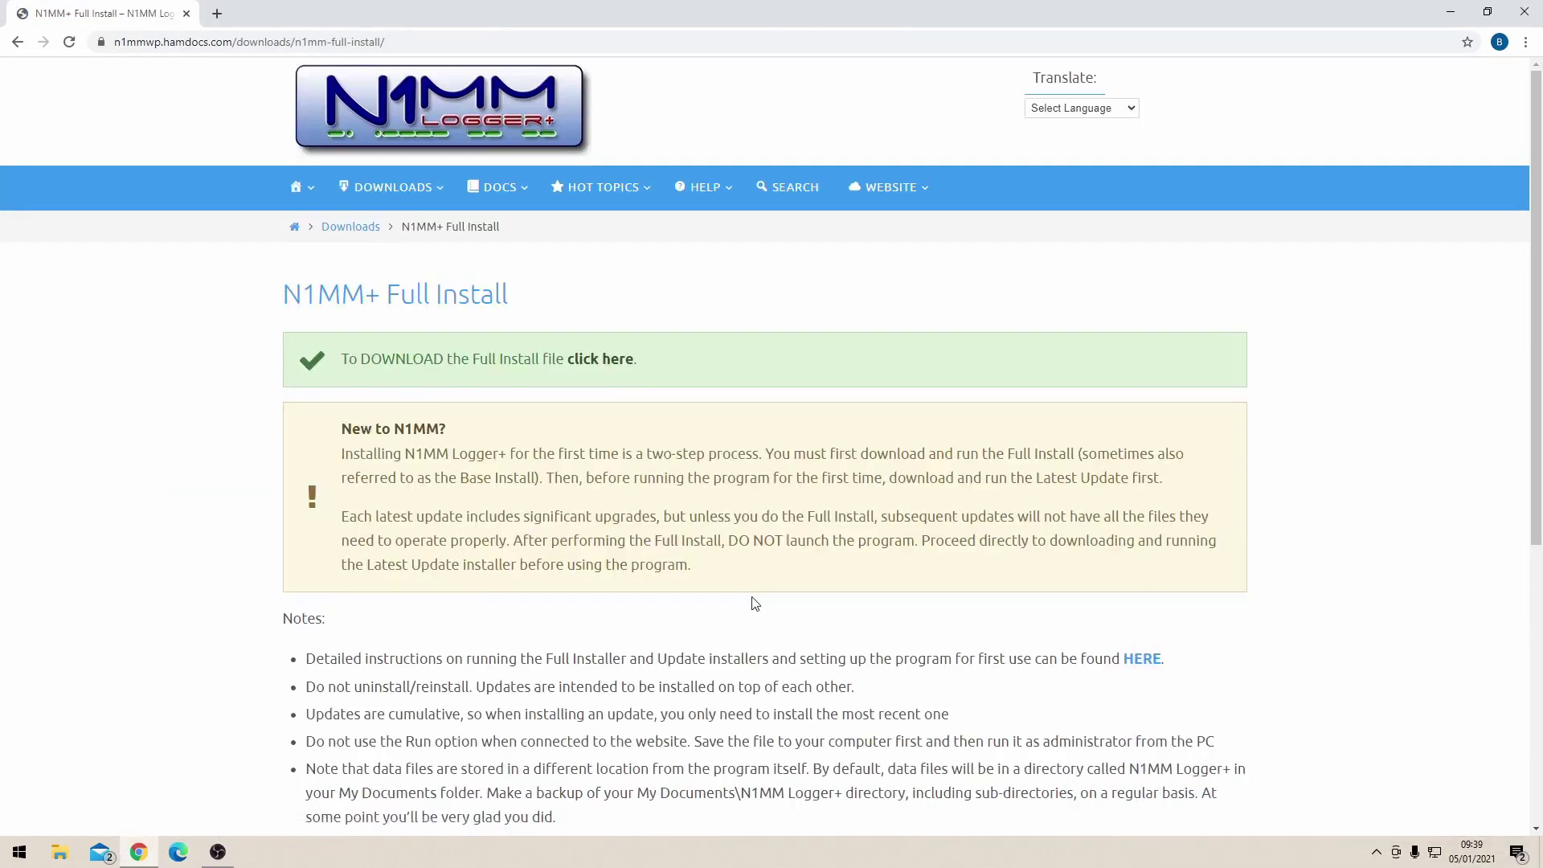
# Download N1MM Logger+ FullInstaller 1.0.8501 (Jun 25, 2020) from the Program Files - Full Install listing
pyautogui.click(609, 368)
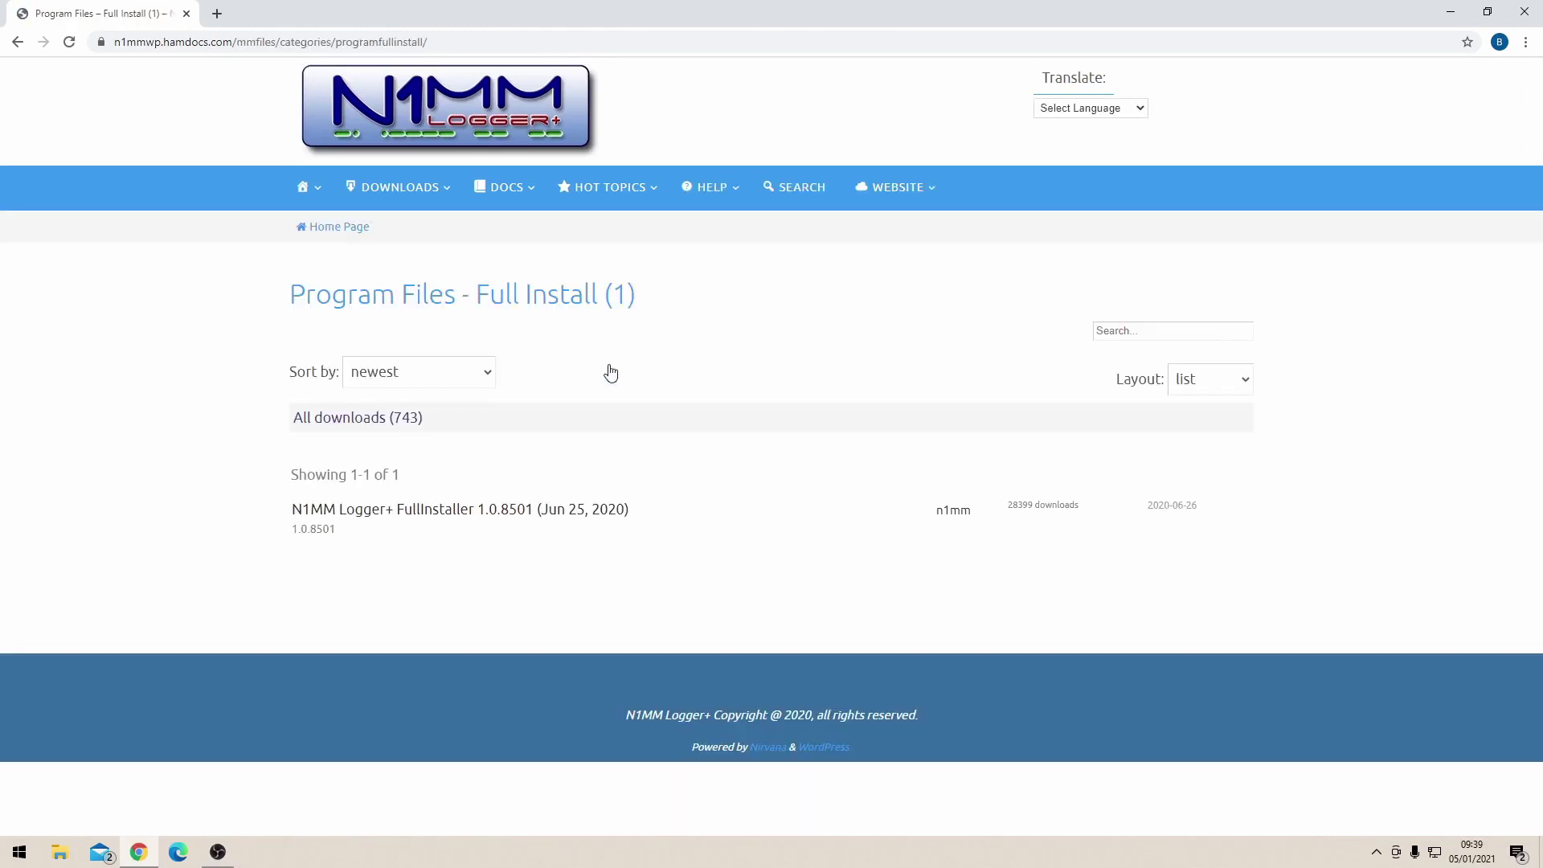
pyautogui.click(571, 514)
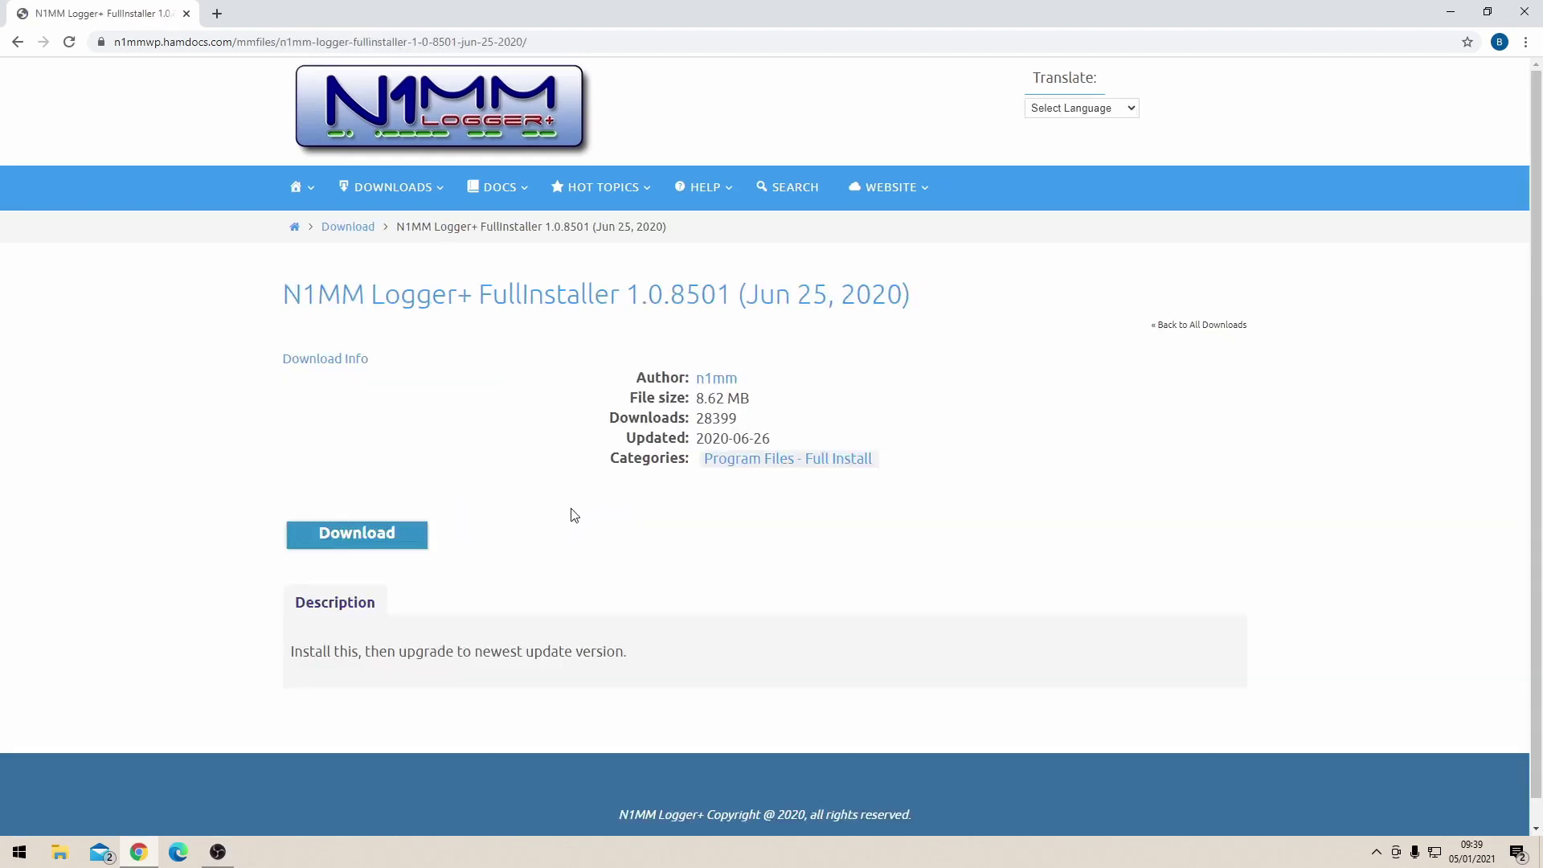
pyautogui.click(366, 533)
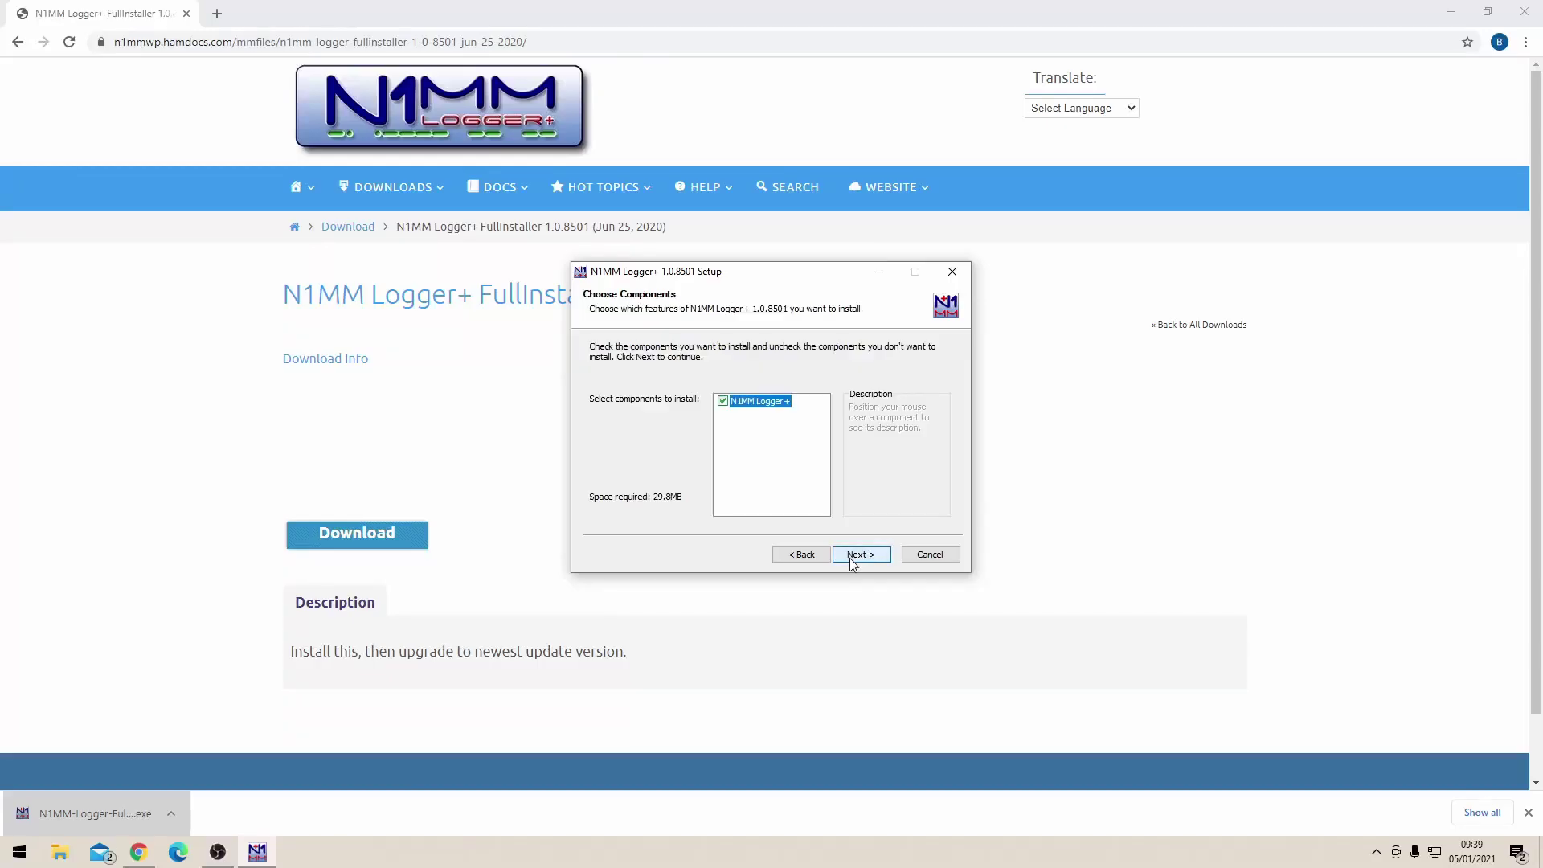
# Install N1MM Logger+ with the default component and program folder, placing the user files in the user profile's local Documents folder
pyautogui.click(853, 555)
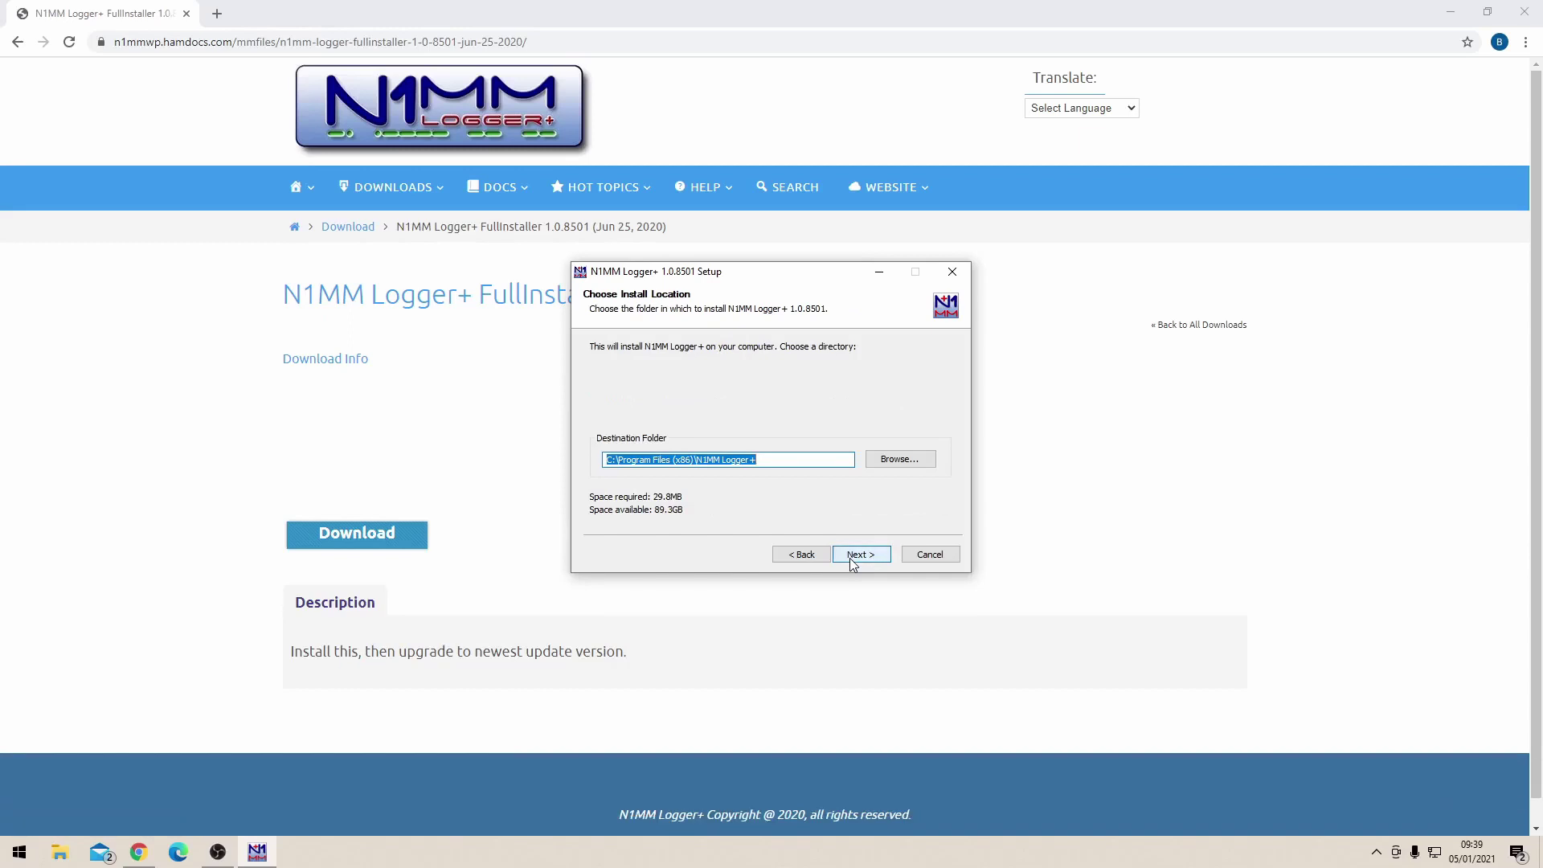
pyautogui.click(850, 558)
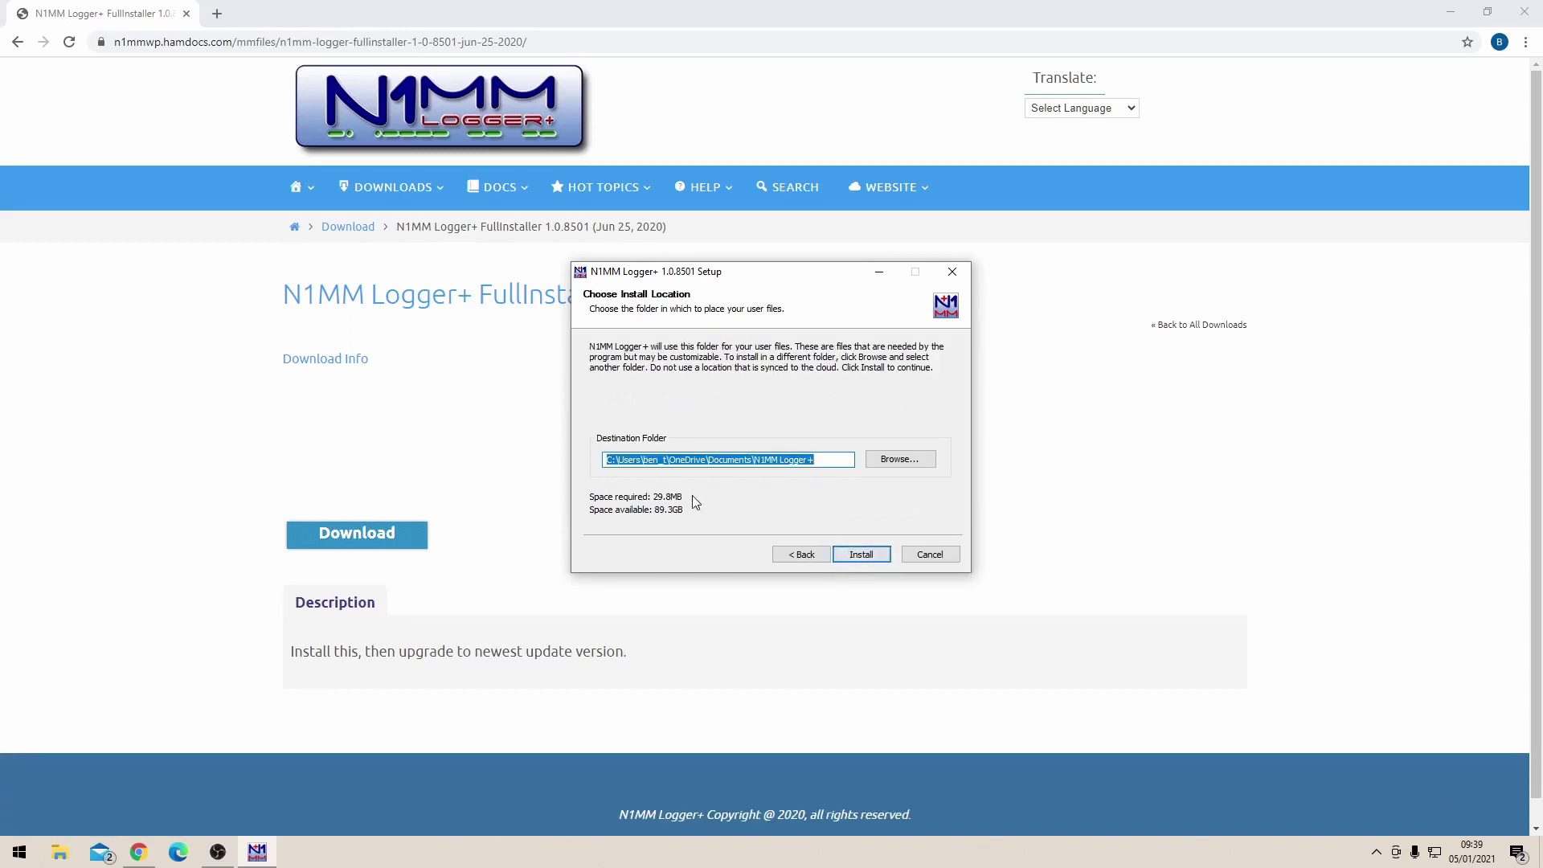
pyautogui.click(893, 463)
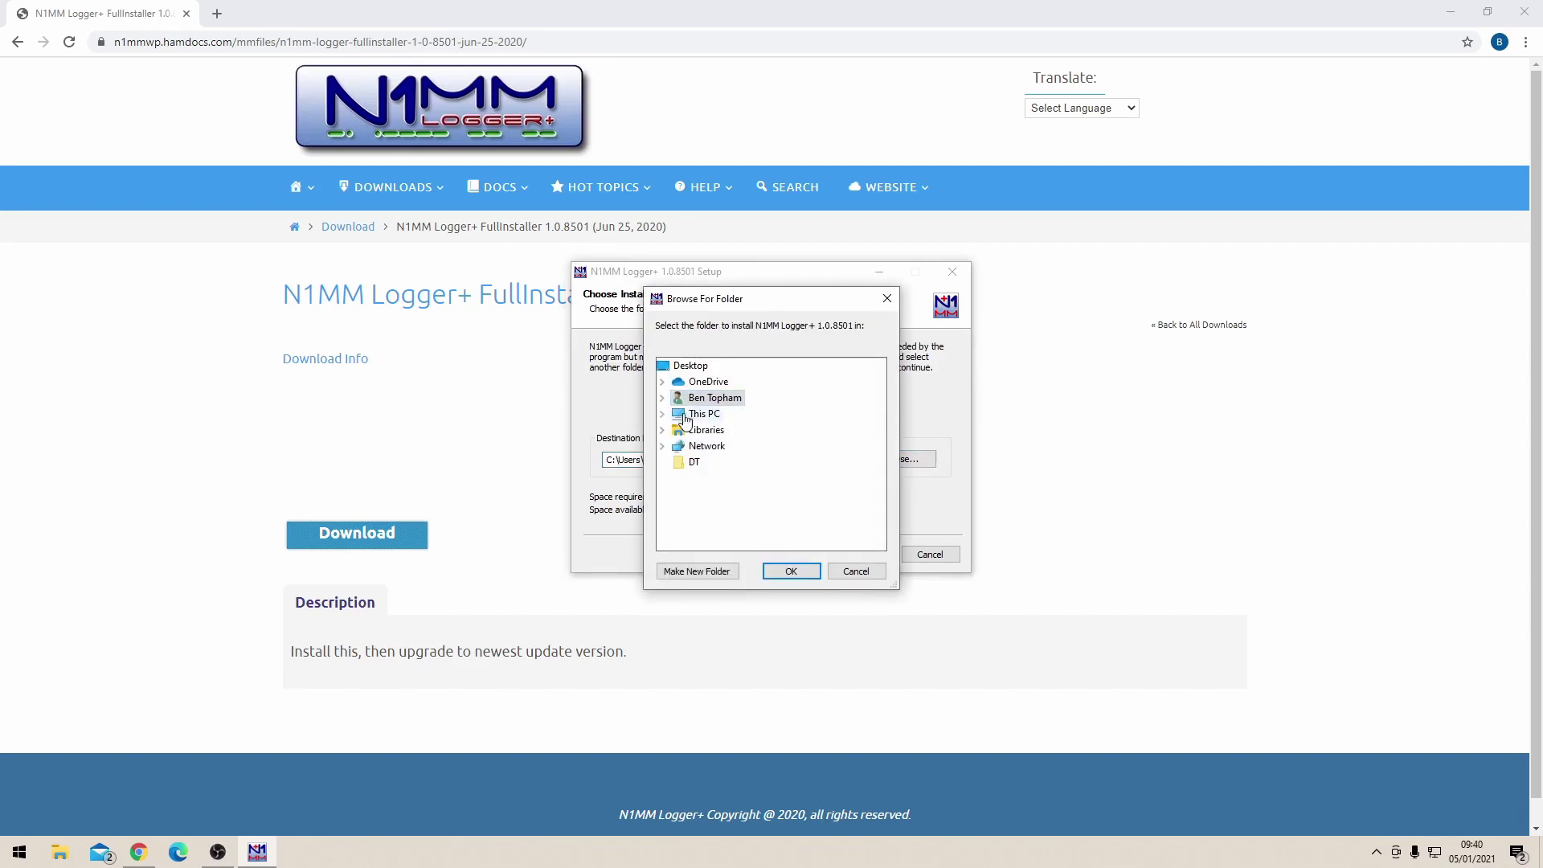
pyautogui.click(662, 397)
pyautogui.scroll(-1, 751, 494)
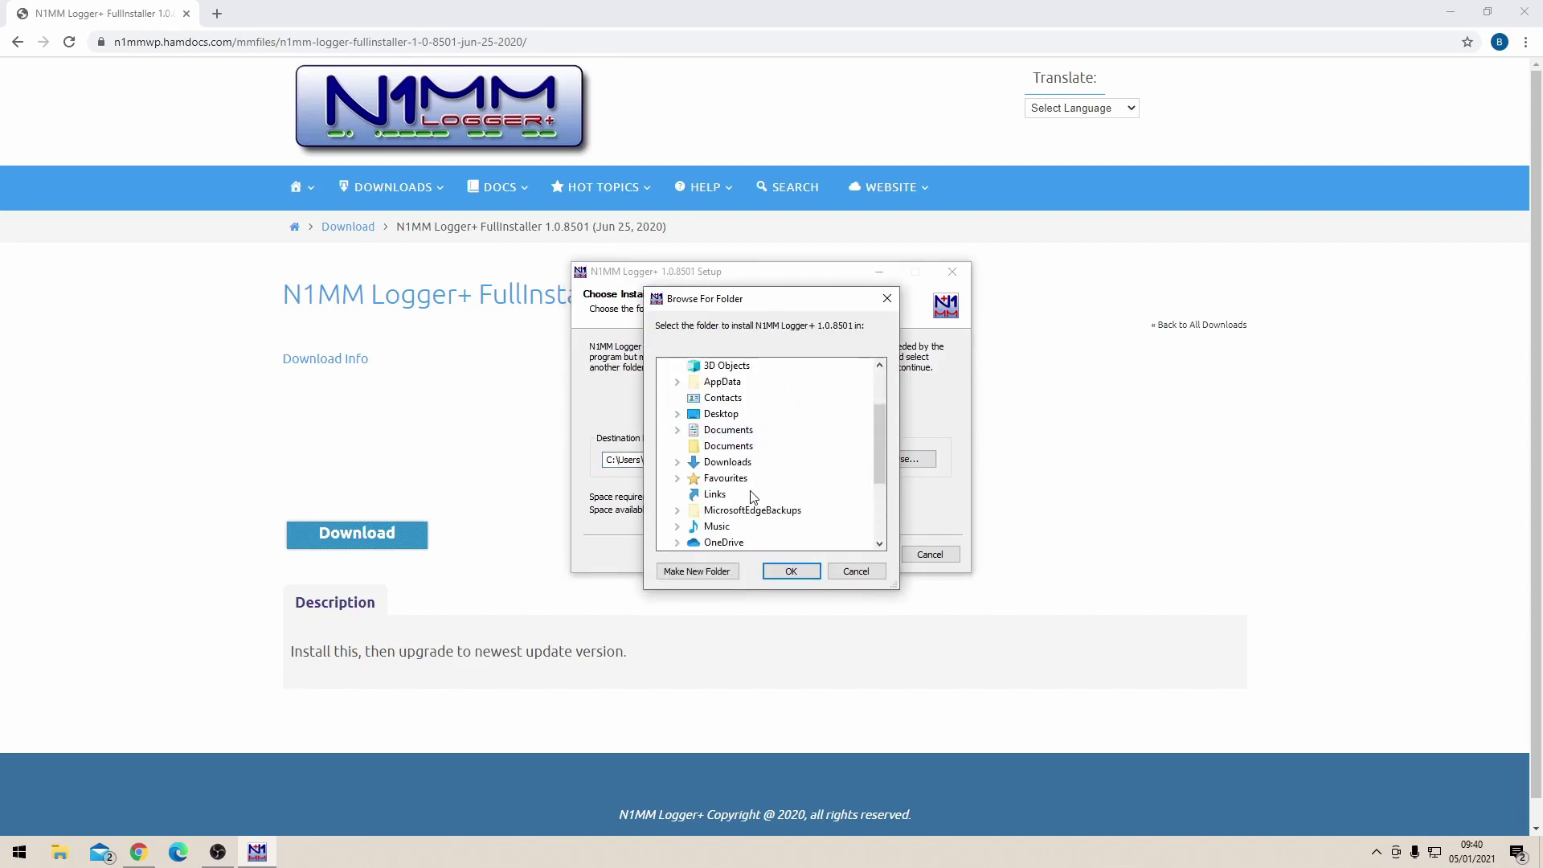
pyautogui.click(747, 446)
pyautogui.click(791, 571)
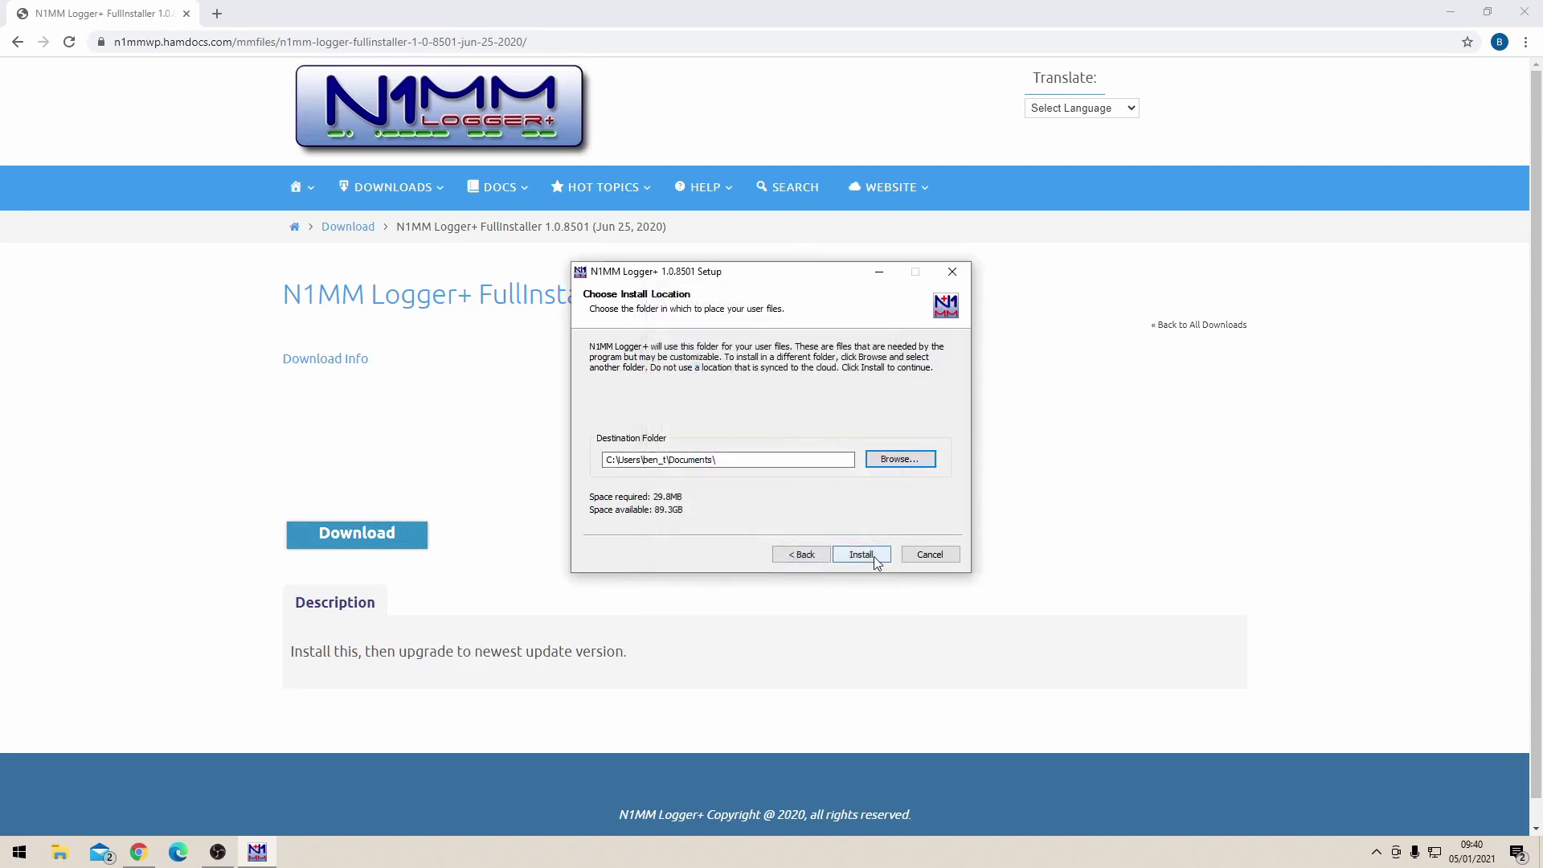
pyautogui.click(875, 560)
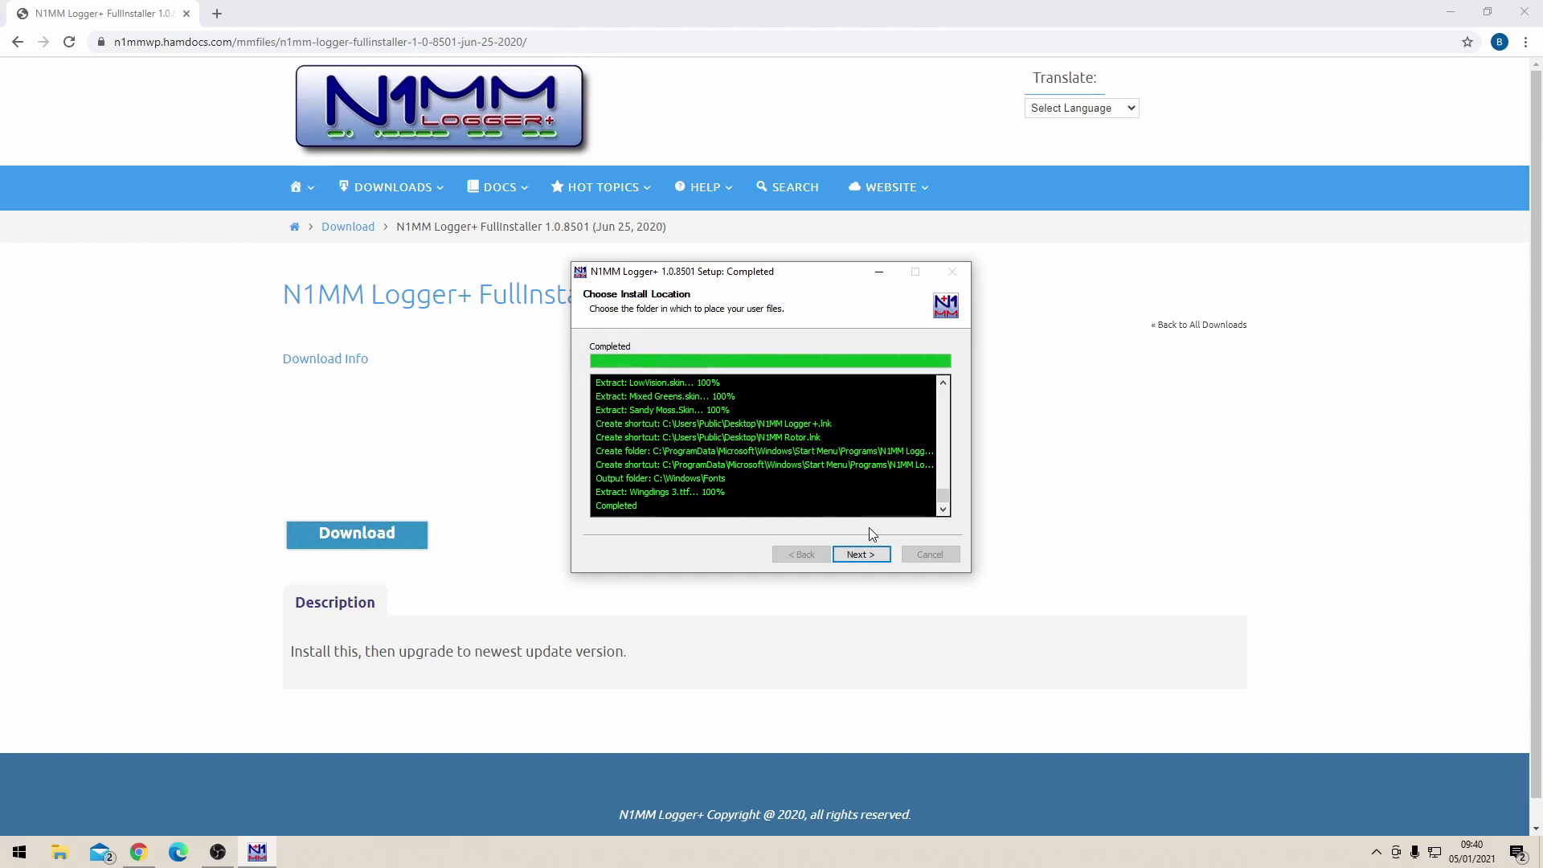
# Finish the N1MM Logger+ setup without rebooting the computer and close the RevisionHistory file
pyautogui.click(868, 554)
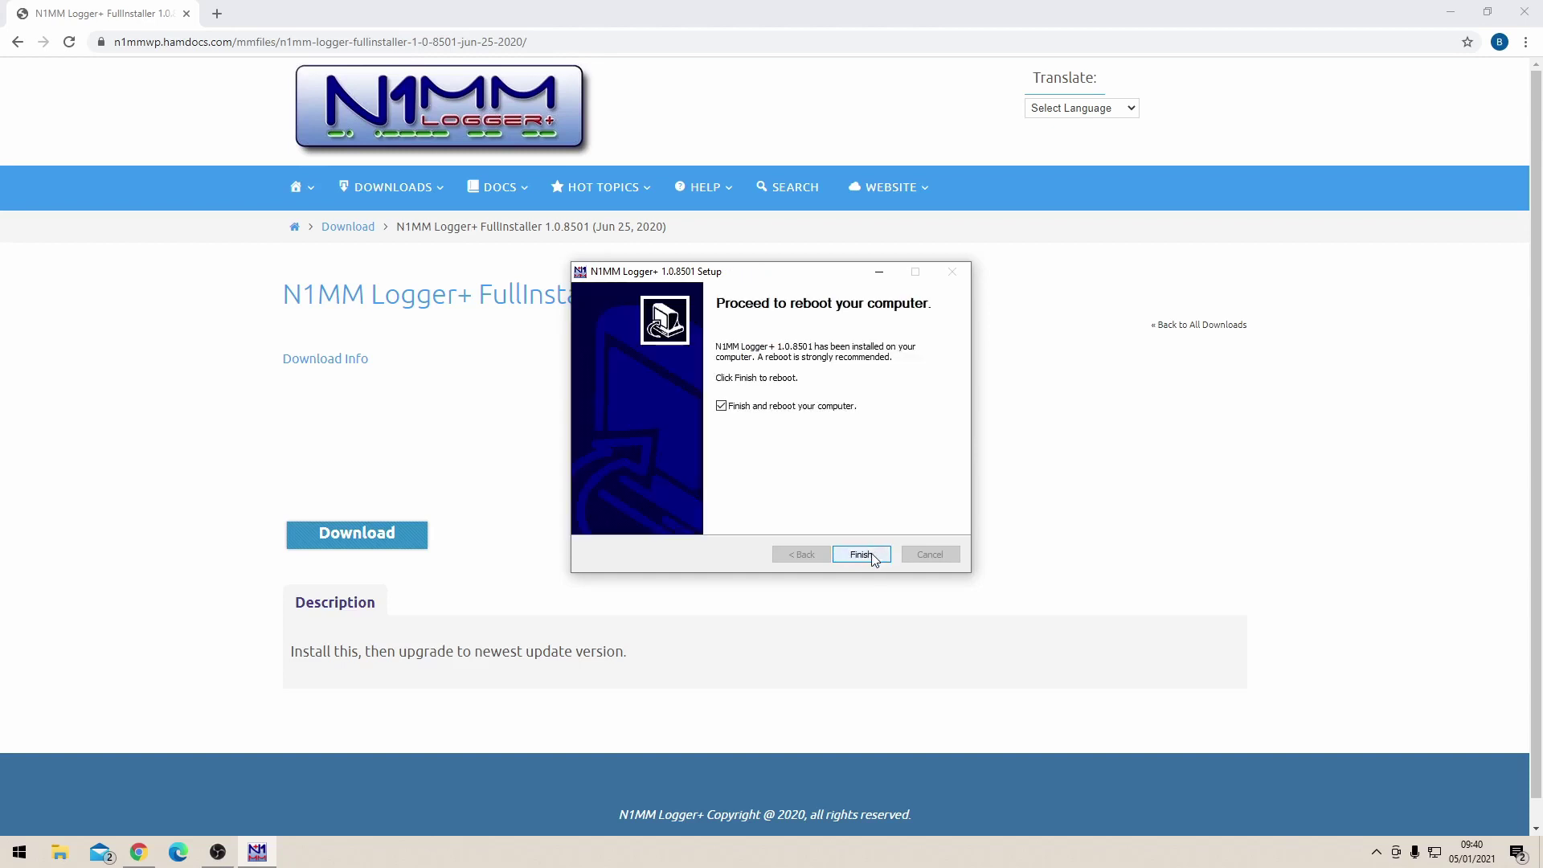
pyautogui.click(723, 408)
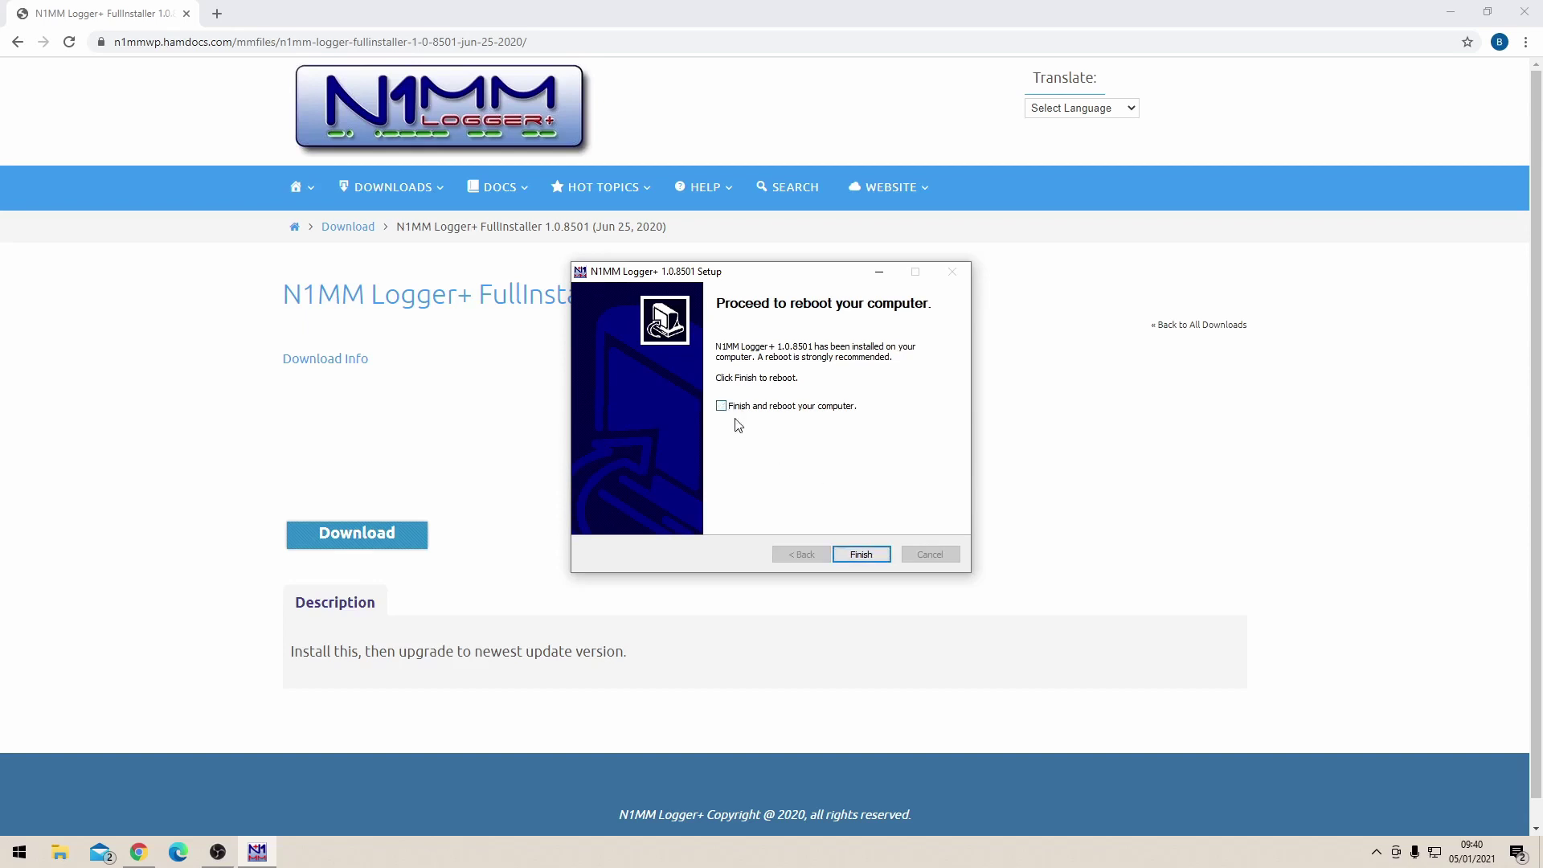
pyautogui.click(853, 555)
pyautogui.scroll(-7, 839, 520)
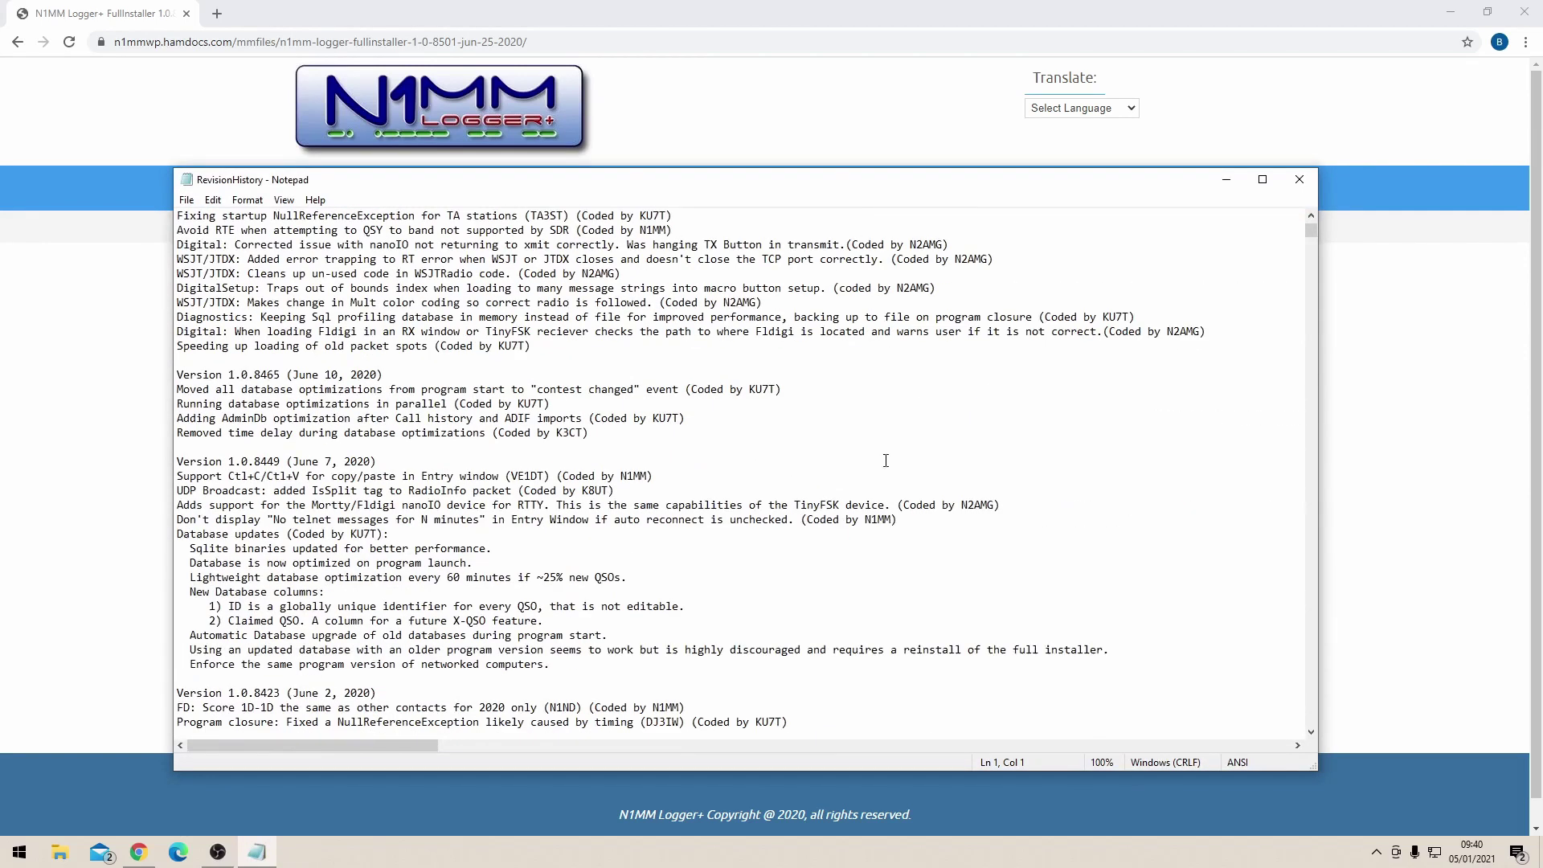
pyautogui.click(1299, 180)
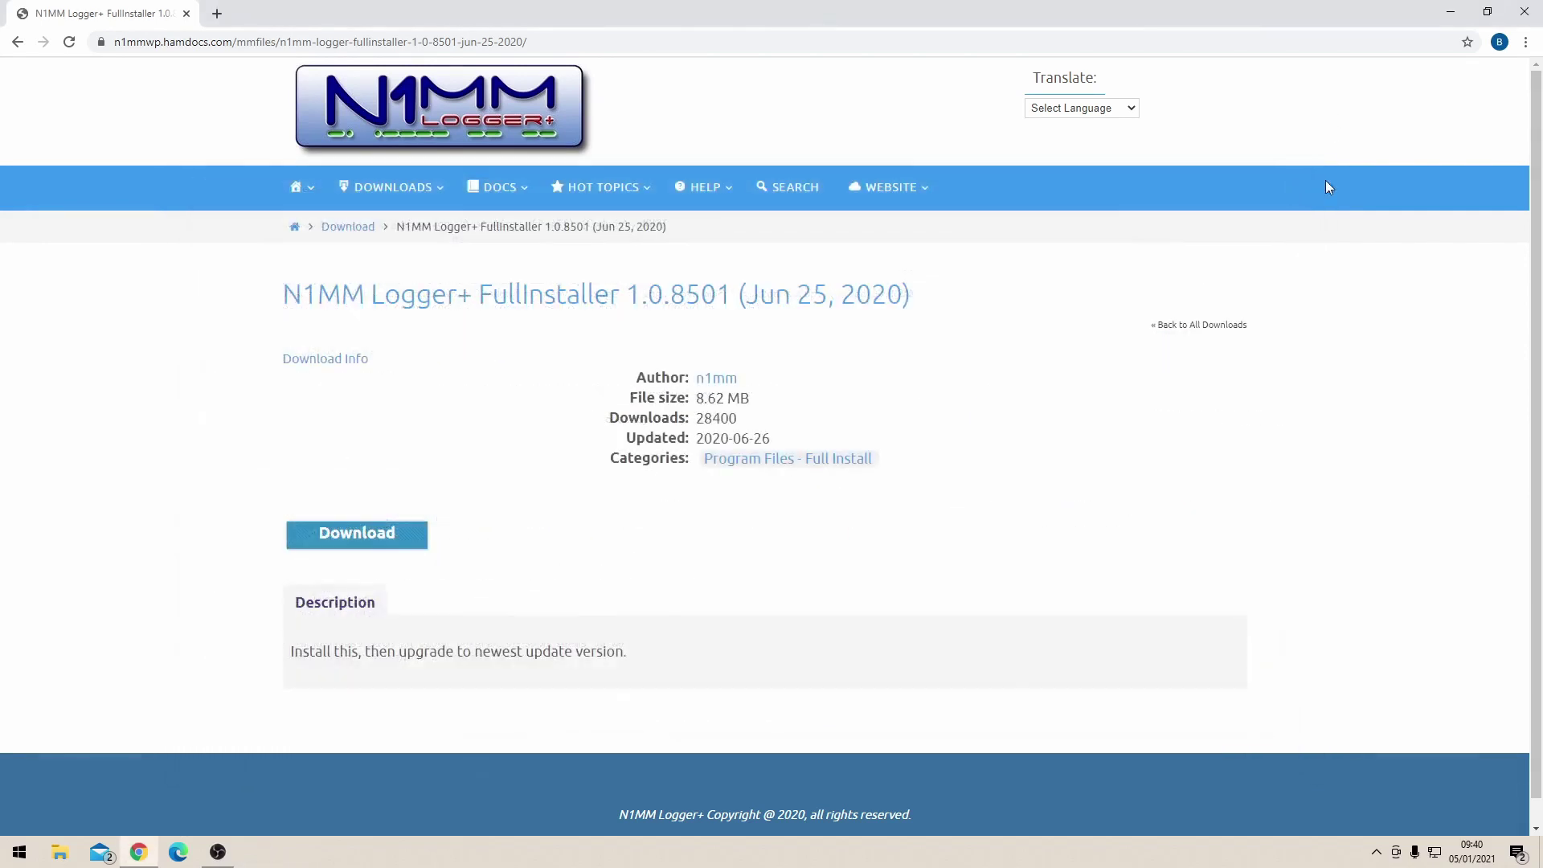
# Search the N1MM website for "UKAC" and open the Setup User Defined Contests article
pyautogui.click(815, 187)
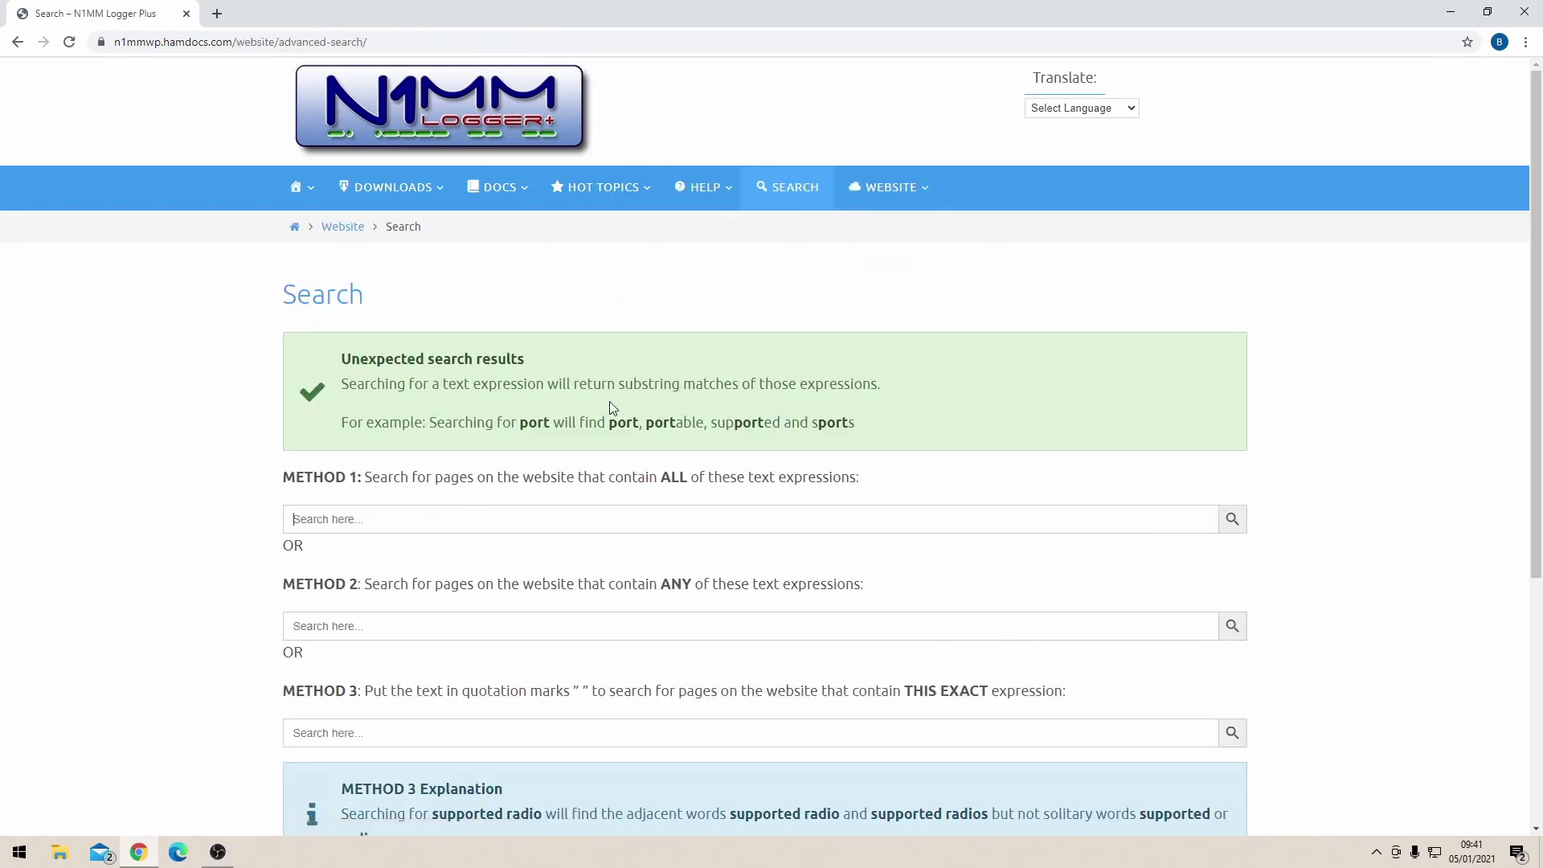
pyautogui.write('UKAC')
pyautogui.scroll(-1, 941, 580)
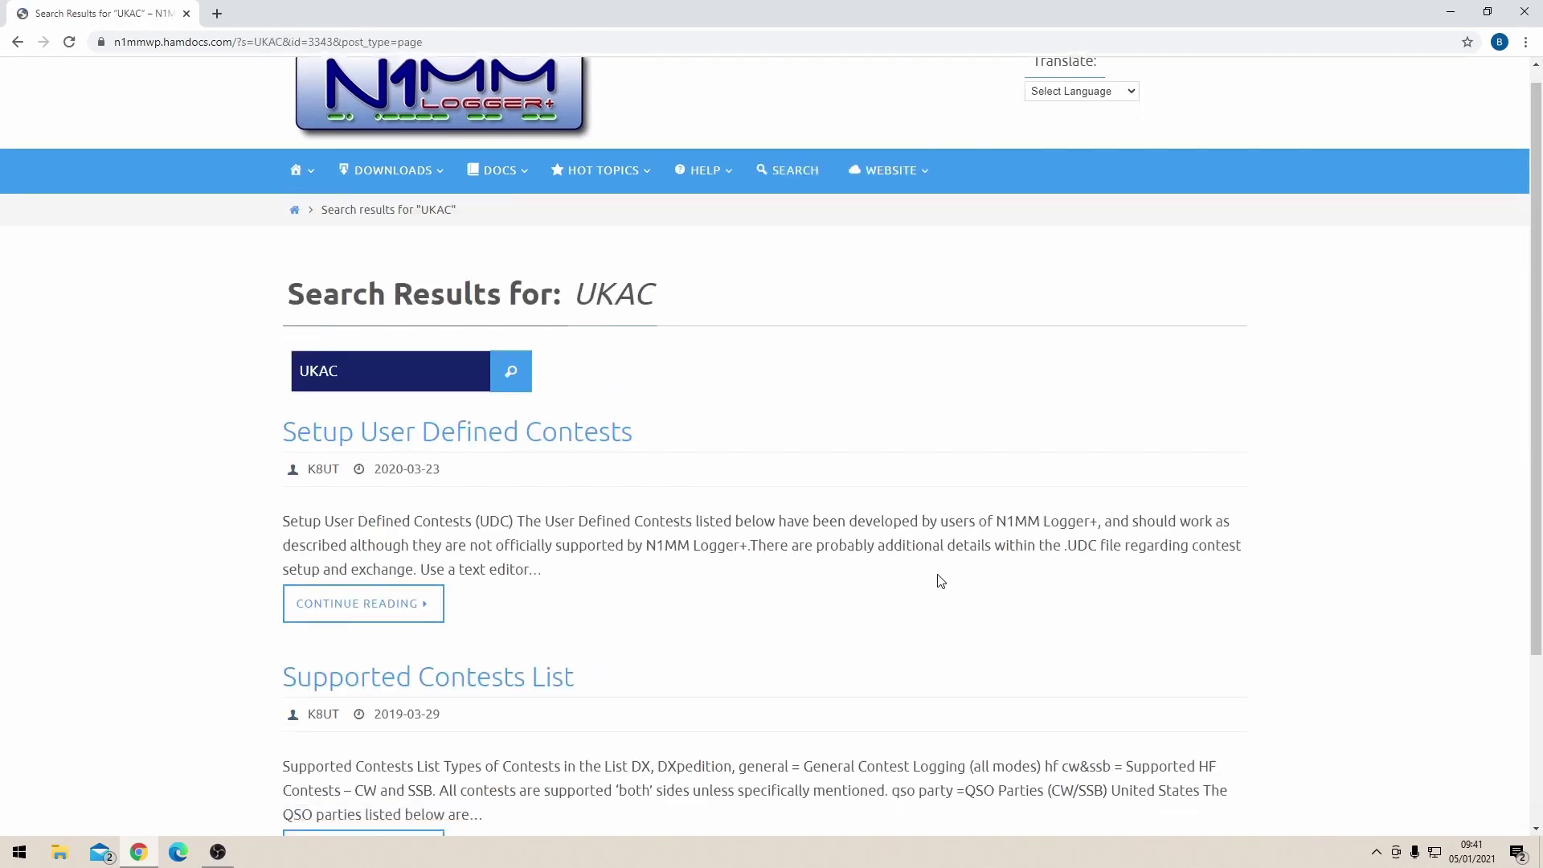
pyautogui.scroll(-2, 941, 580)
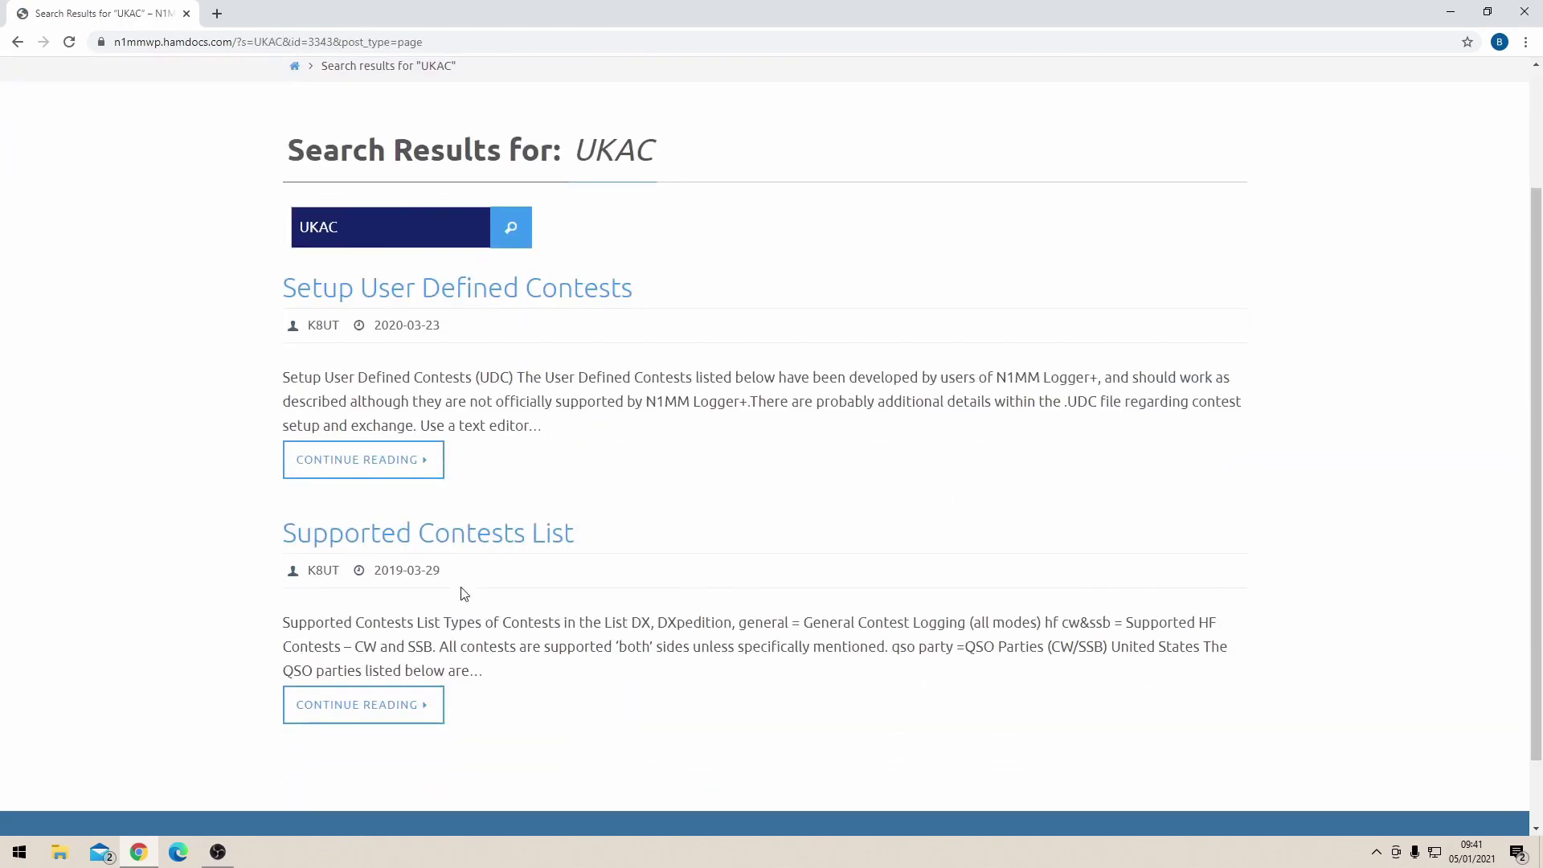
pyautogui.click(464, 290)
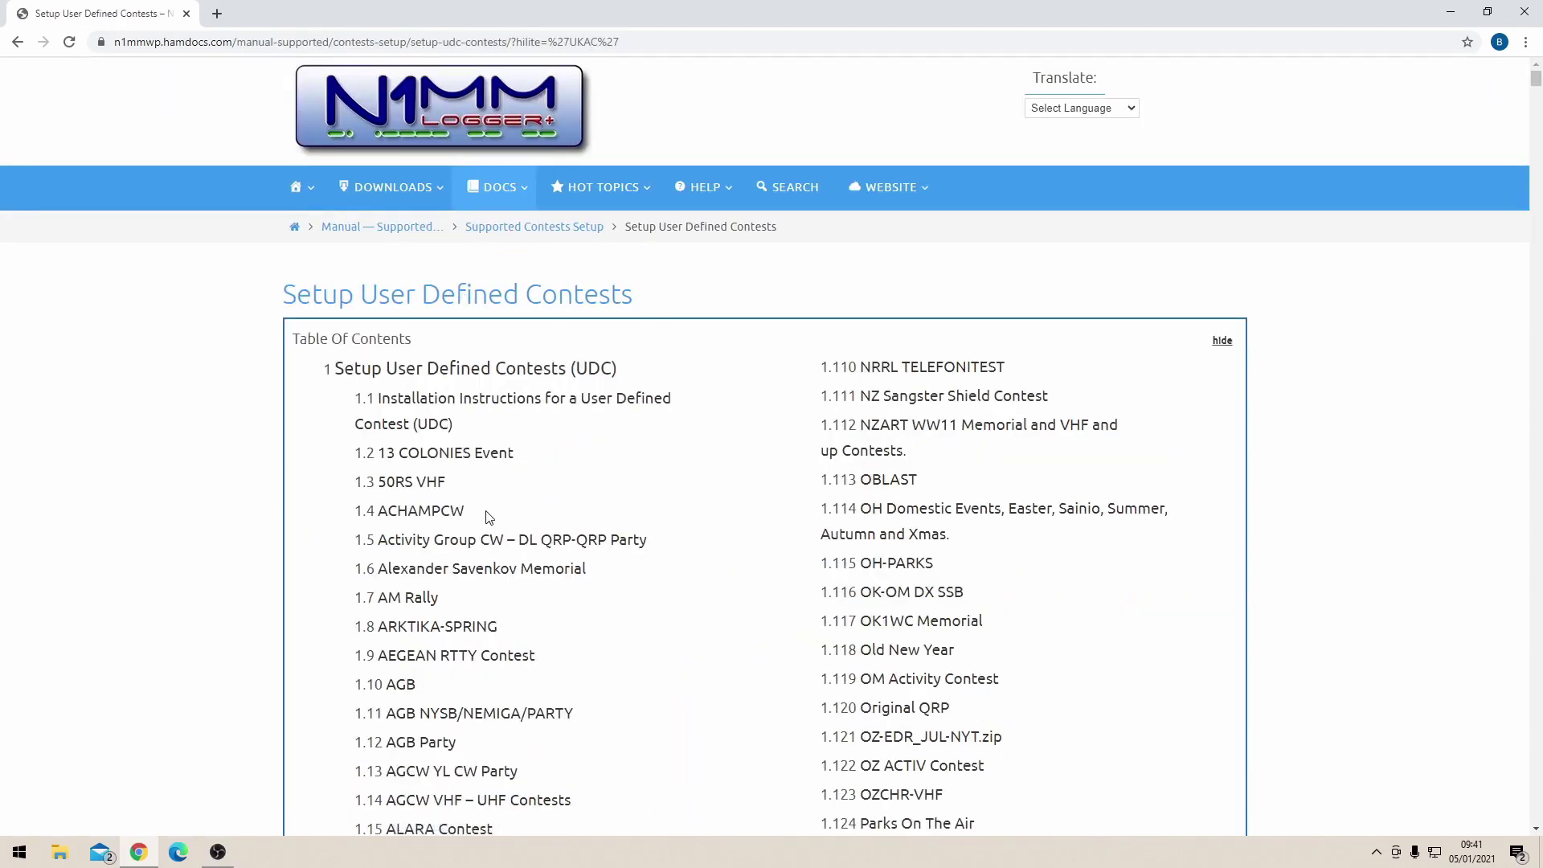
# Find "ukac" within the article and go to the RSGB UKAC (VHF) section
pyautogui.hotkey('ctrl', 'f')
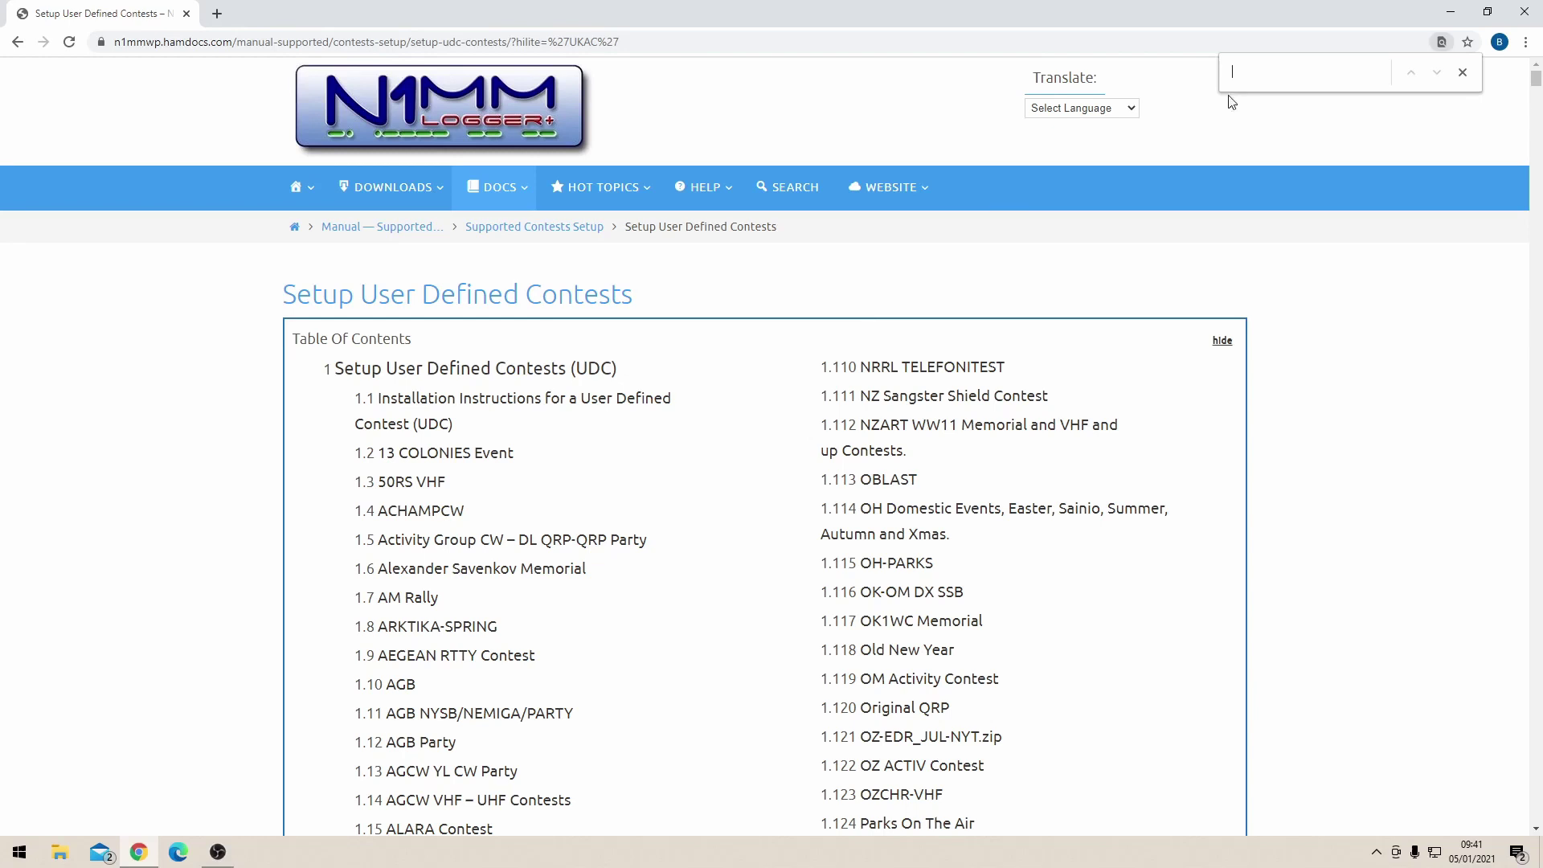
pyautogui.write('ukas')
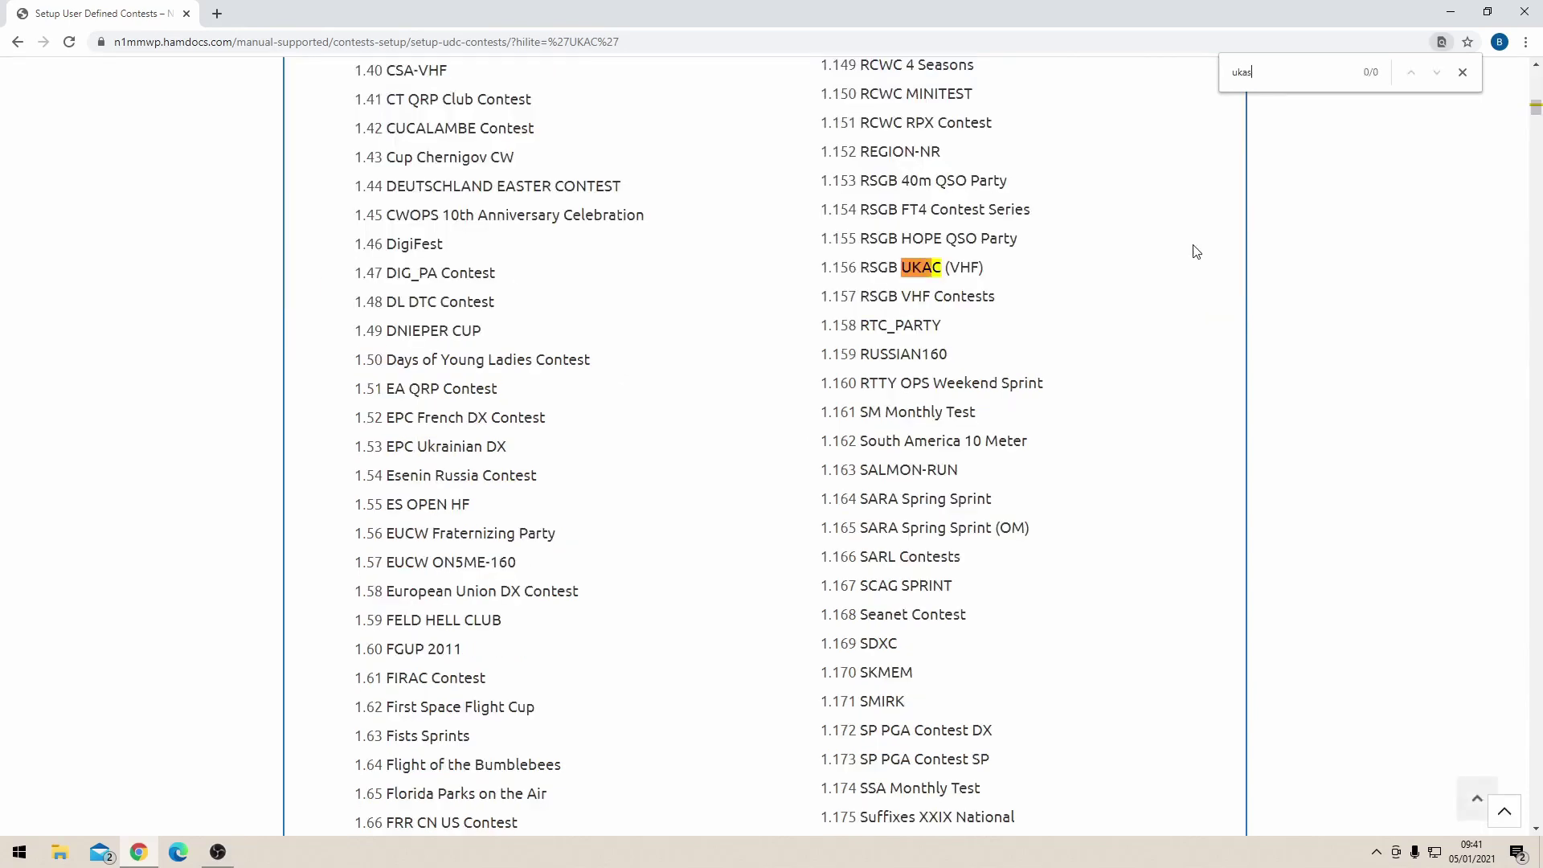
pyautogui.press('BackSpace')
pyautogui.write('c')
pyautogui.press('Return')
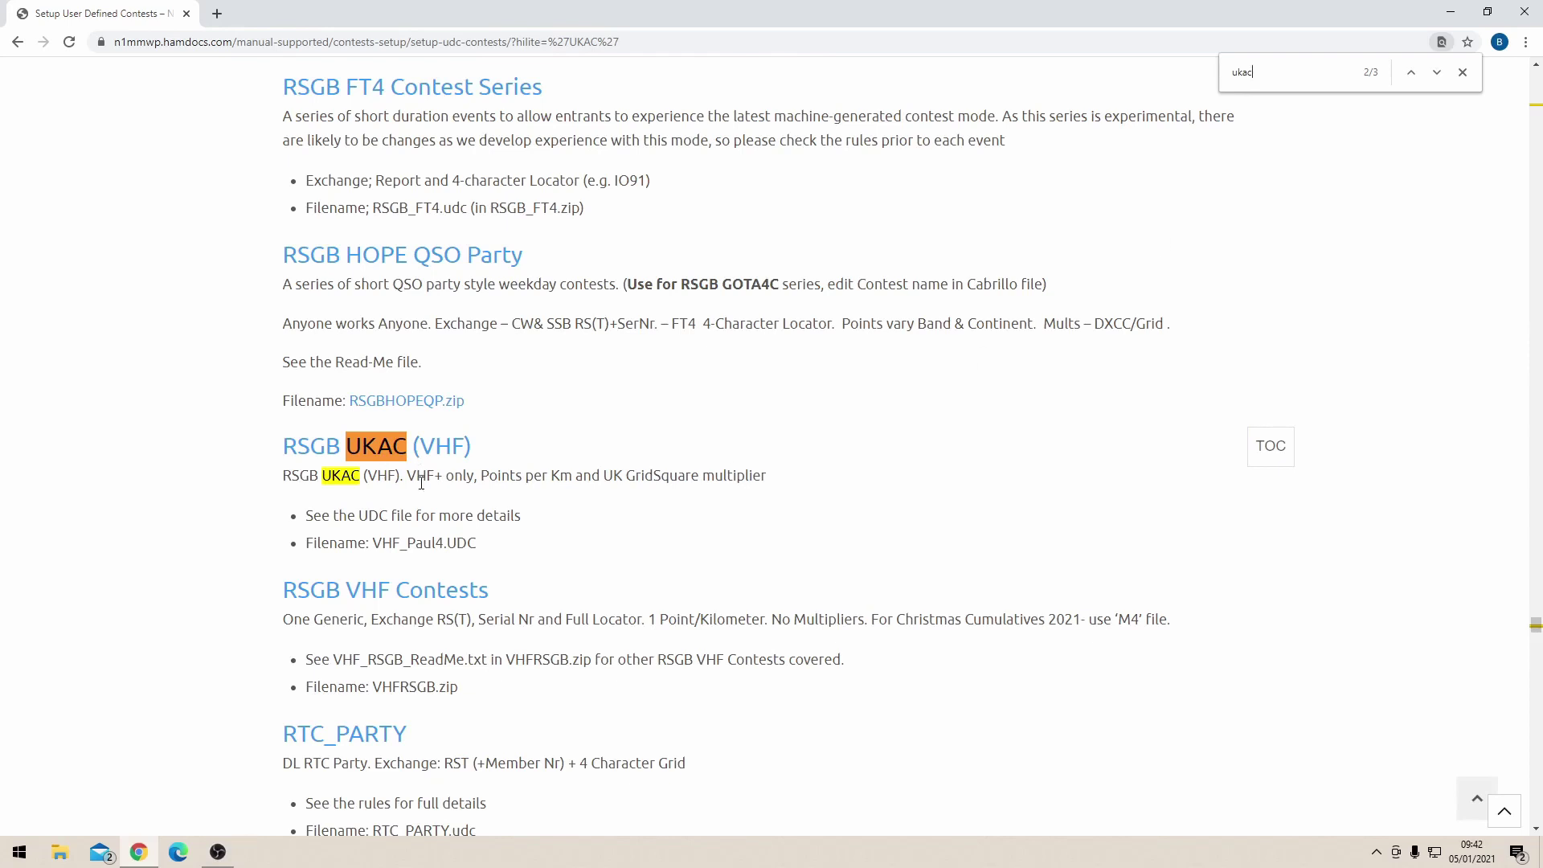
# Copy the file name VHF_Paul4.UDC from the RSGB UKAC (VHF) section
pyautogui.moveTo(477, 543); pyautogui.dragTo(372, 544)
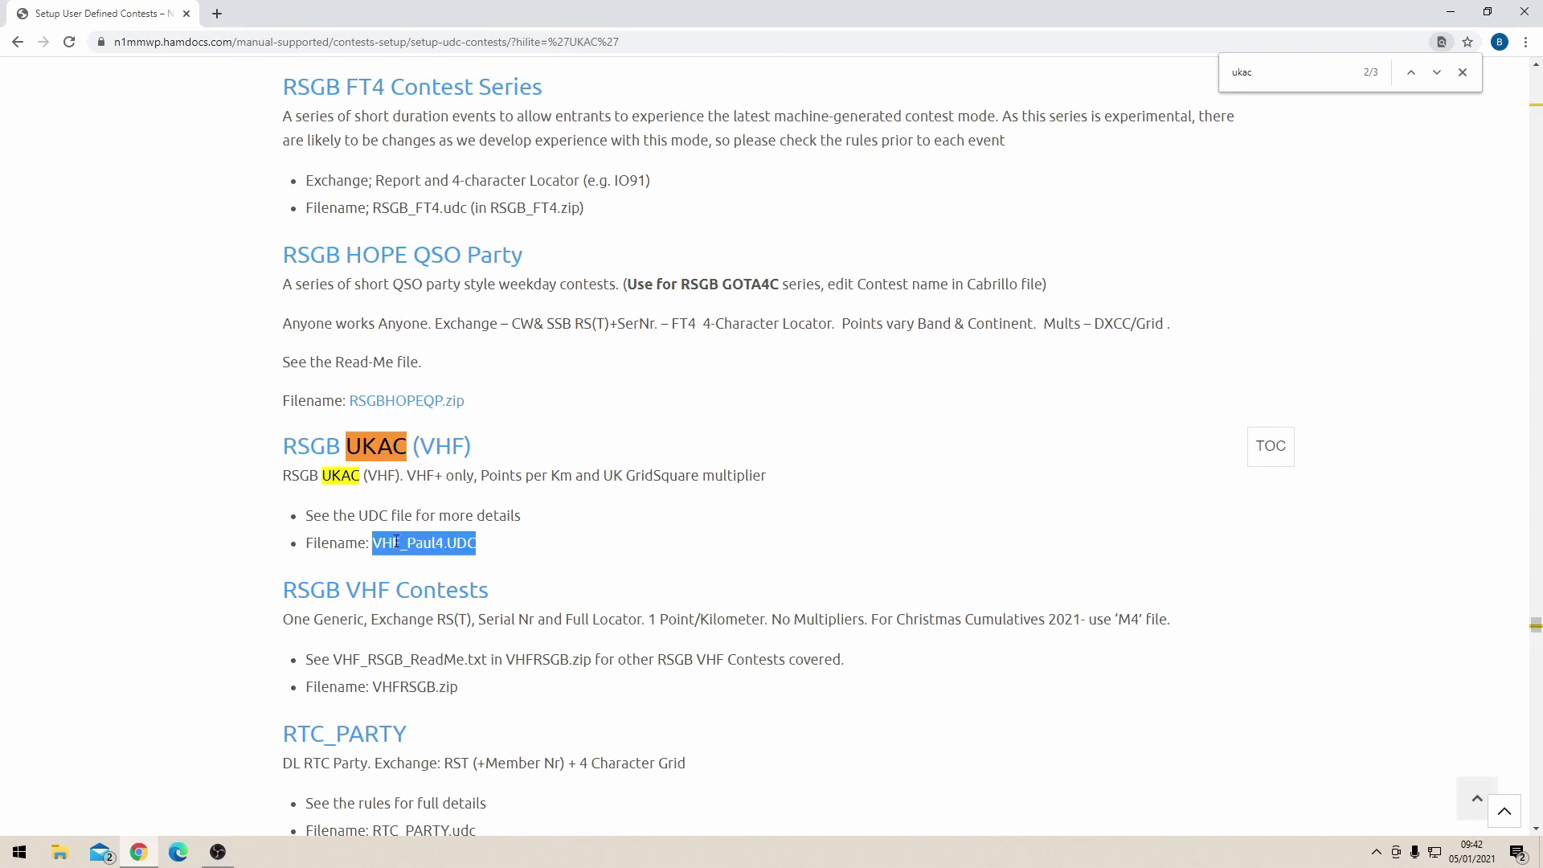
pyautogui.rightClick(396, 544)
pyautogui.click(426, 554)
pyautogui.click(497, 556)
# Open the User Defined Contests download gallery linked in the article's installation instructions
pyautogui.scroll(20, 527, 555)
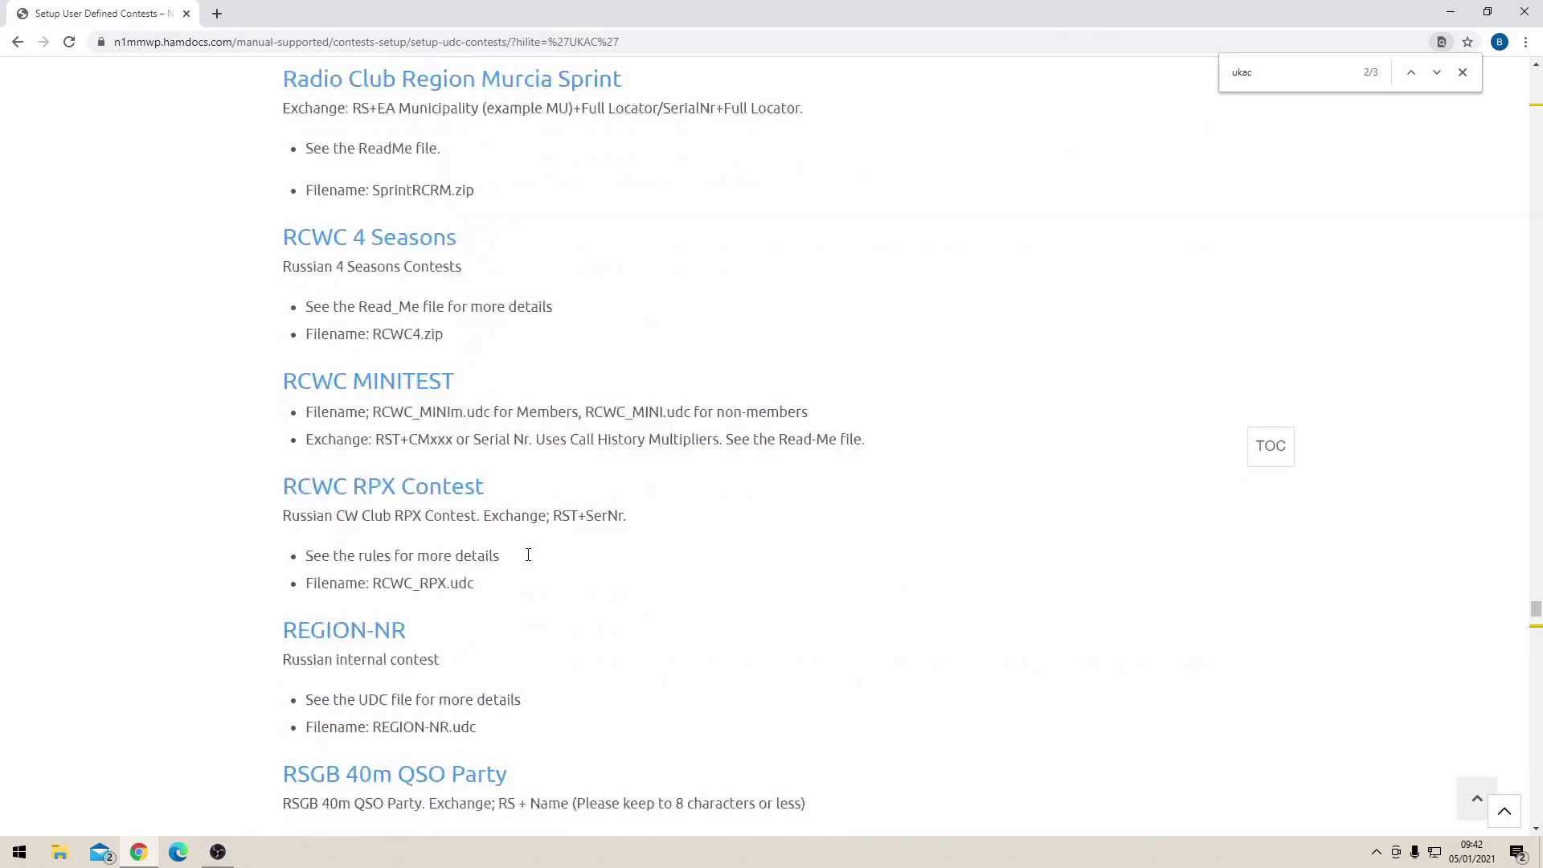
pyautogui.moveTo(1526, 601); pyautogui.dragTo(1533, 72)
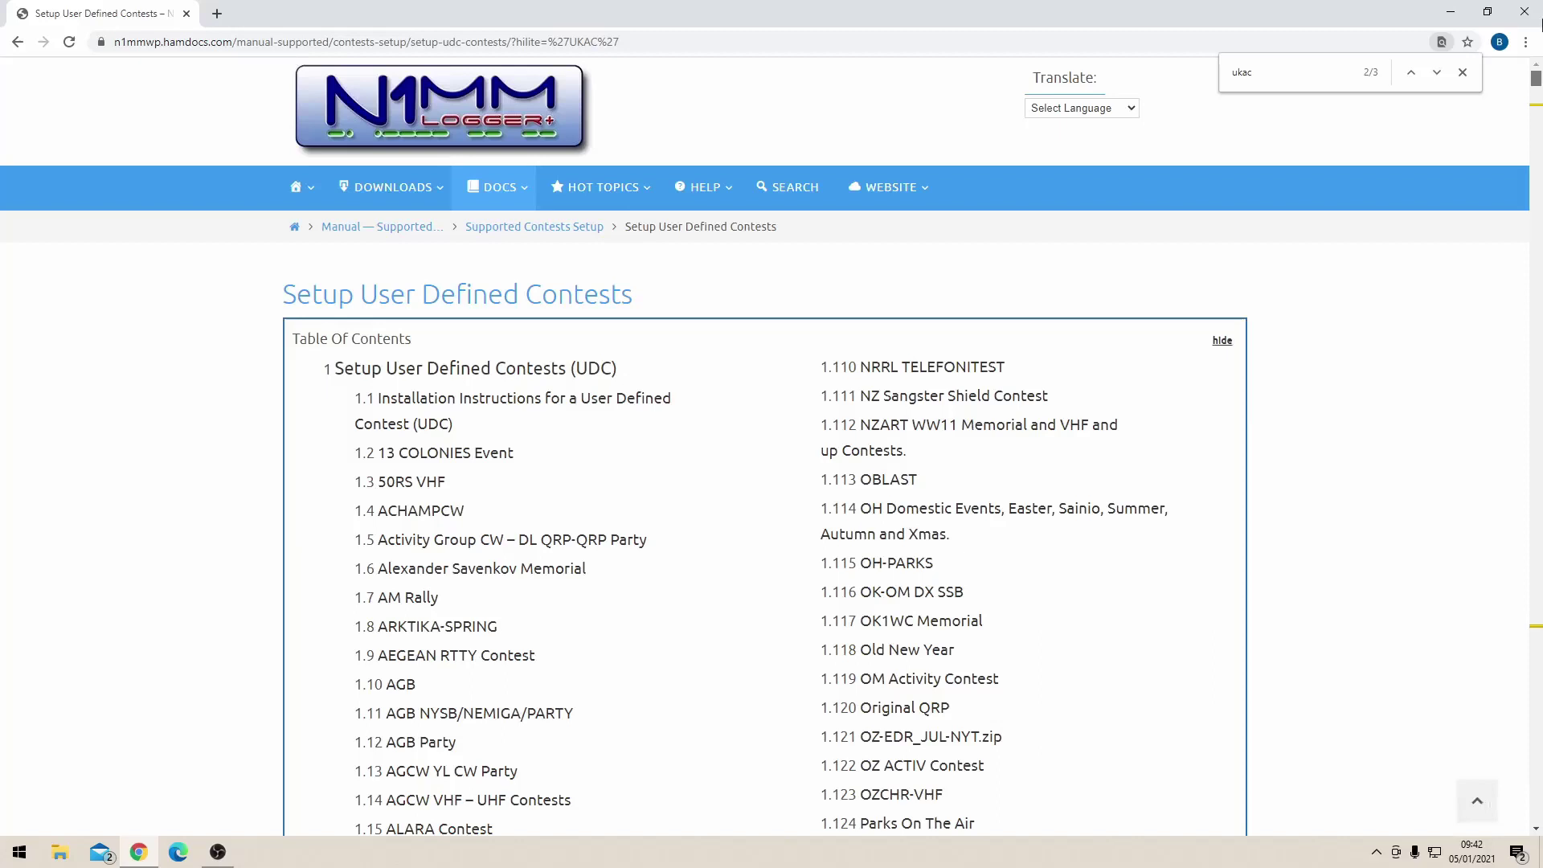
pyautogui.hotkey('alt', 'Left')
pyautogui.scroll(-20, 578, 613)
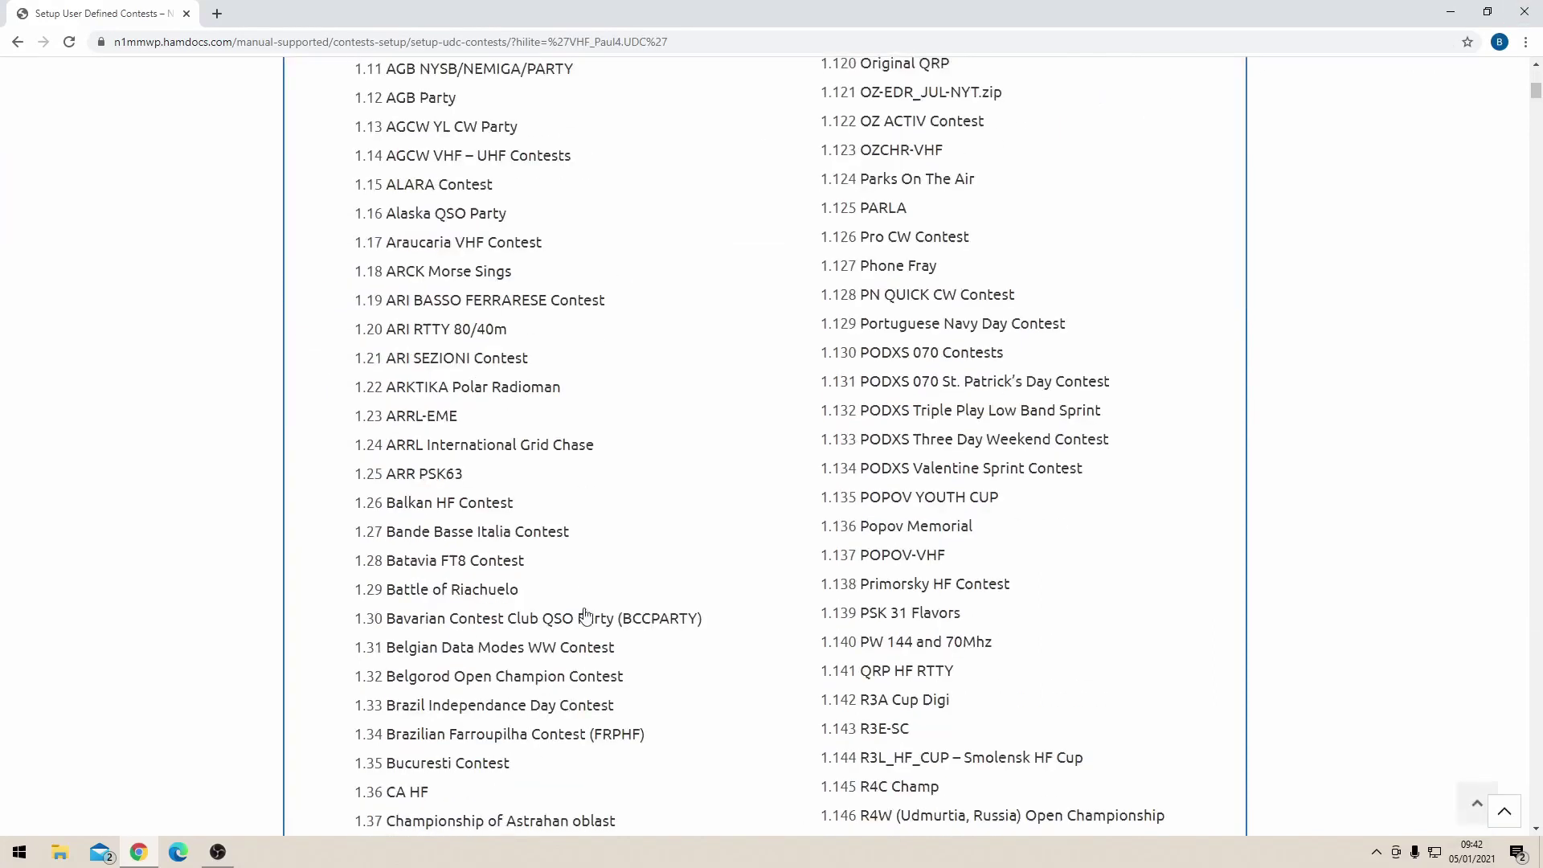
pyautogui.scroll(-1, 591, 613)
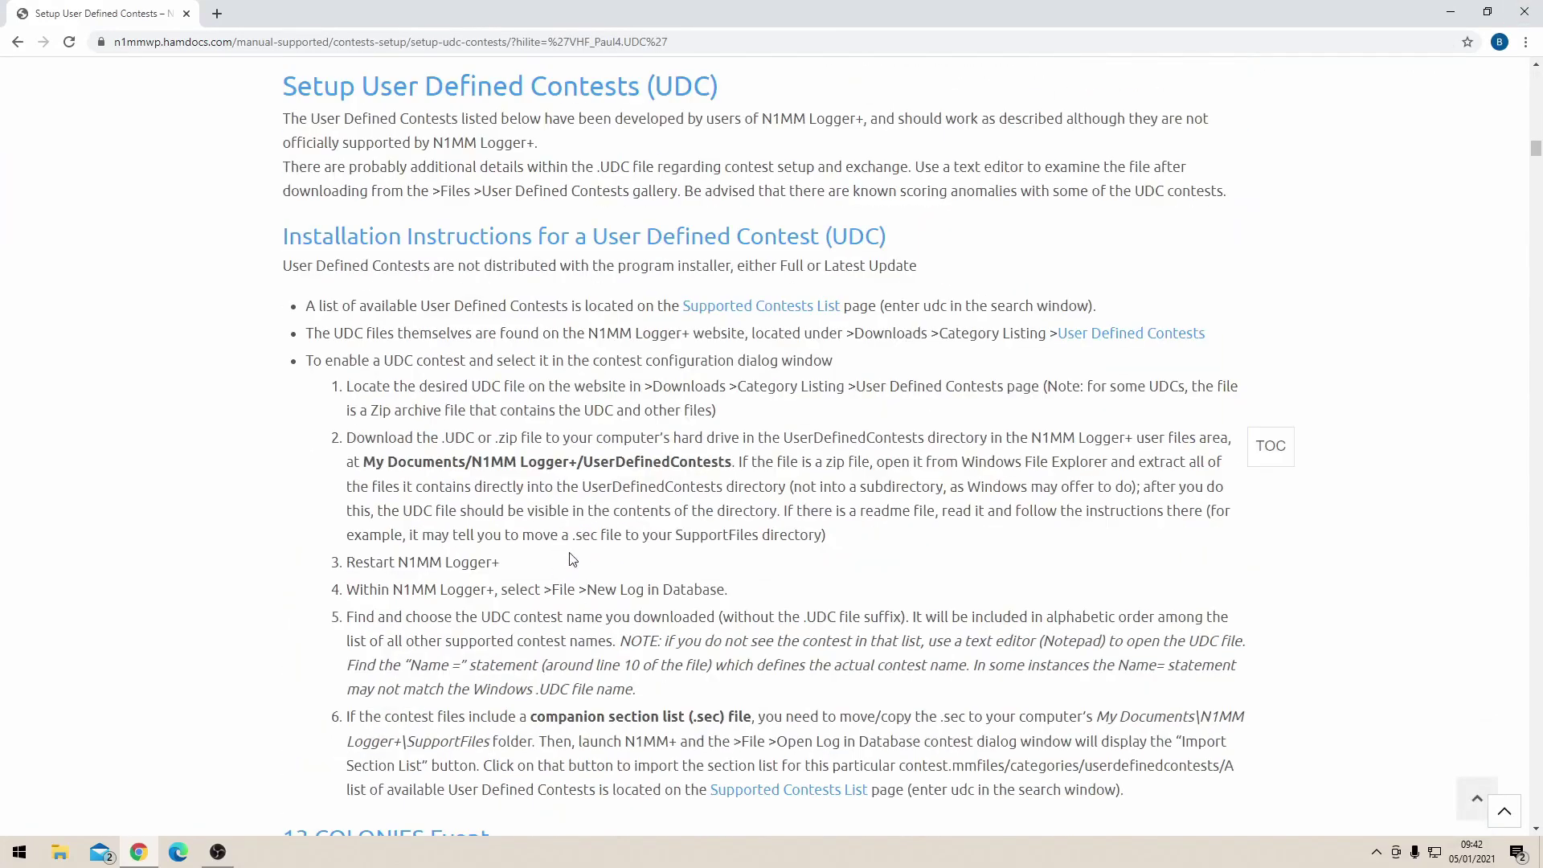
pyautogui.scroll(-2, 776, 299)
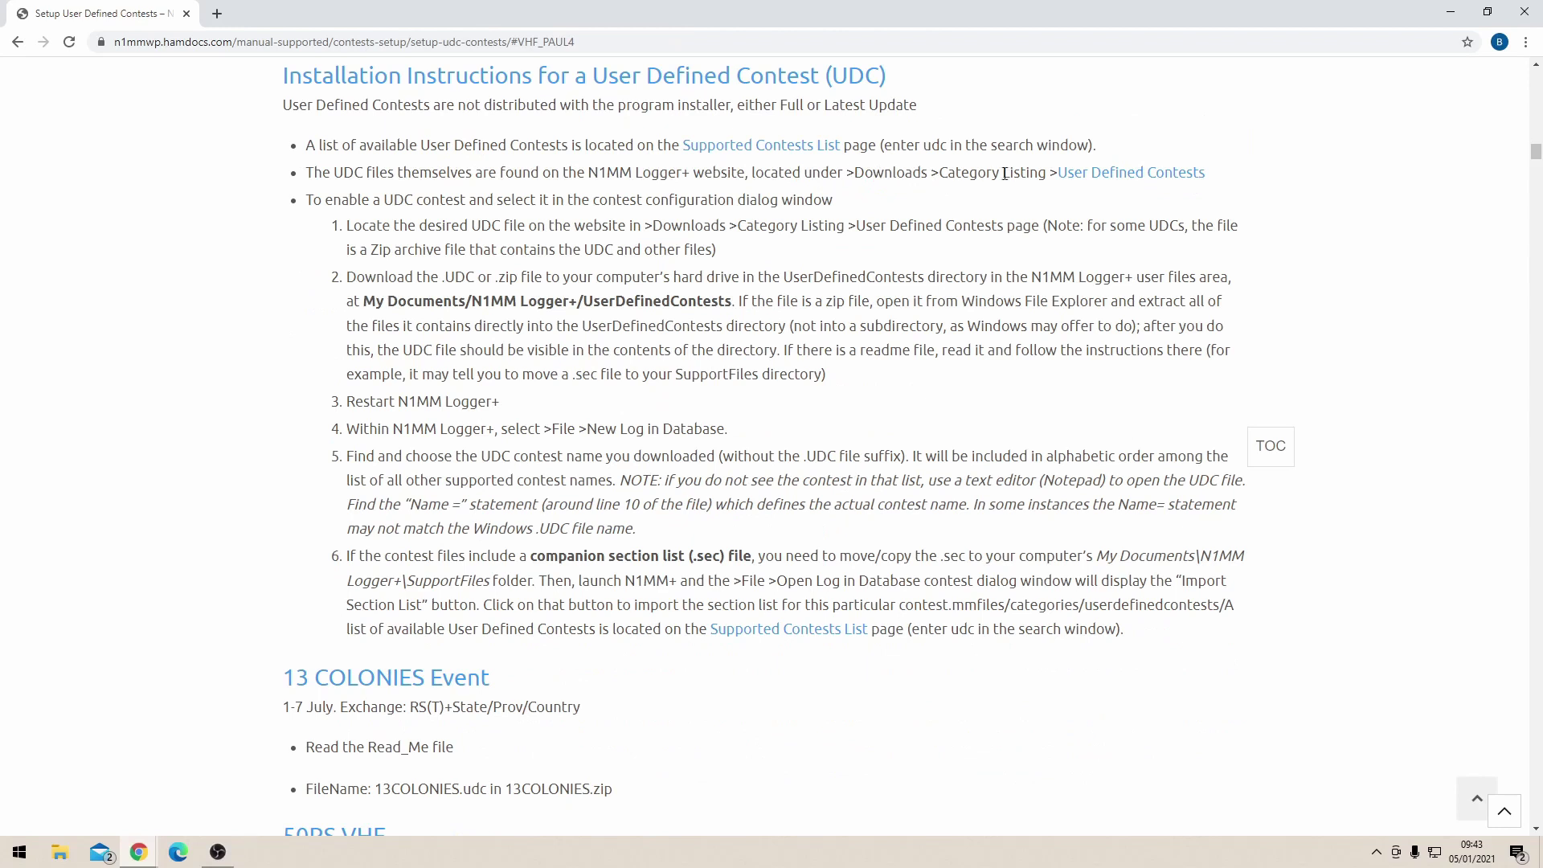
pyautogui.click(1181, 176)
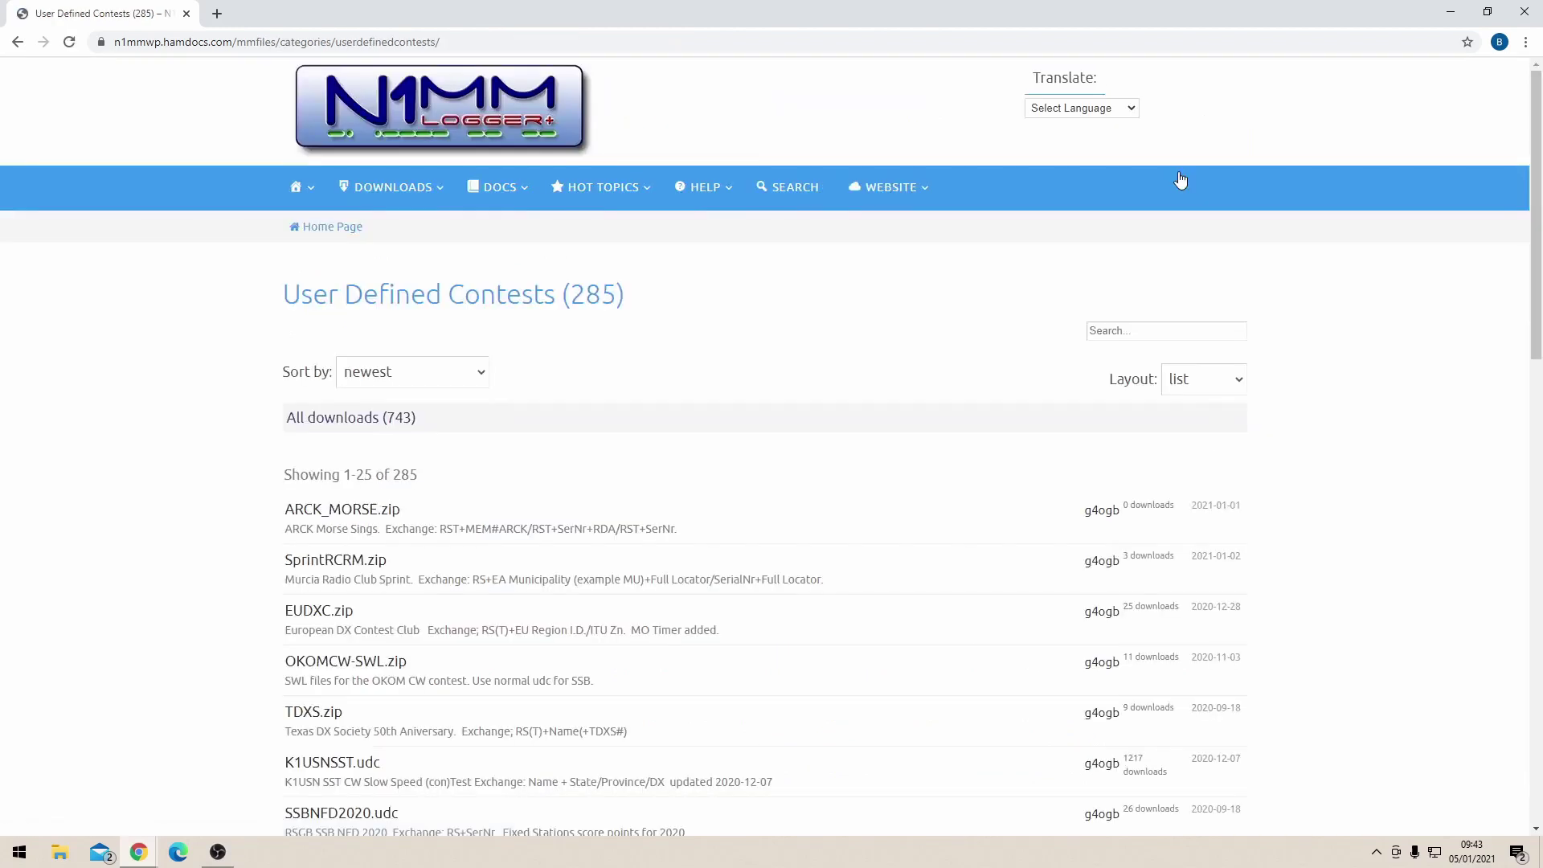
# Search the User Defined Contests gallery for VHF_Paul4.UDC and download that file
pyautogui.click(1200, 332)
pyautogui.hotkey('ctrl', 'v')
pyautogui.press('Return')
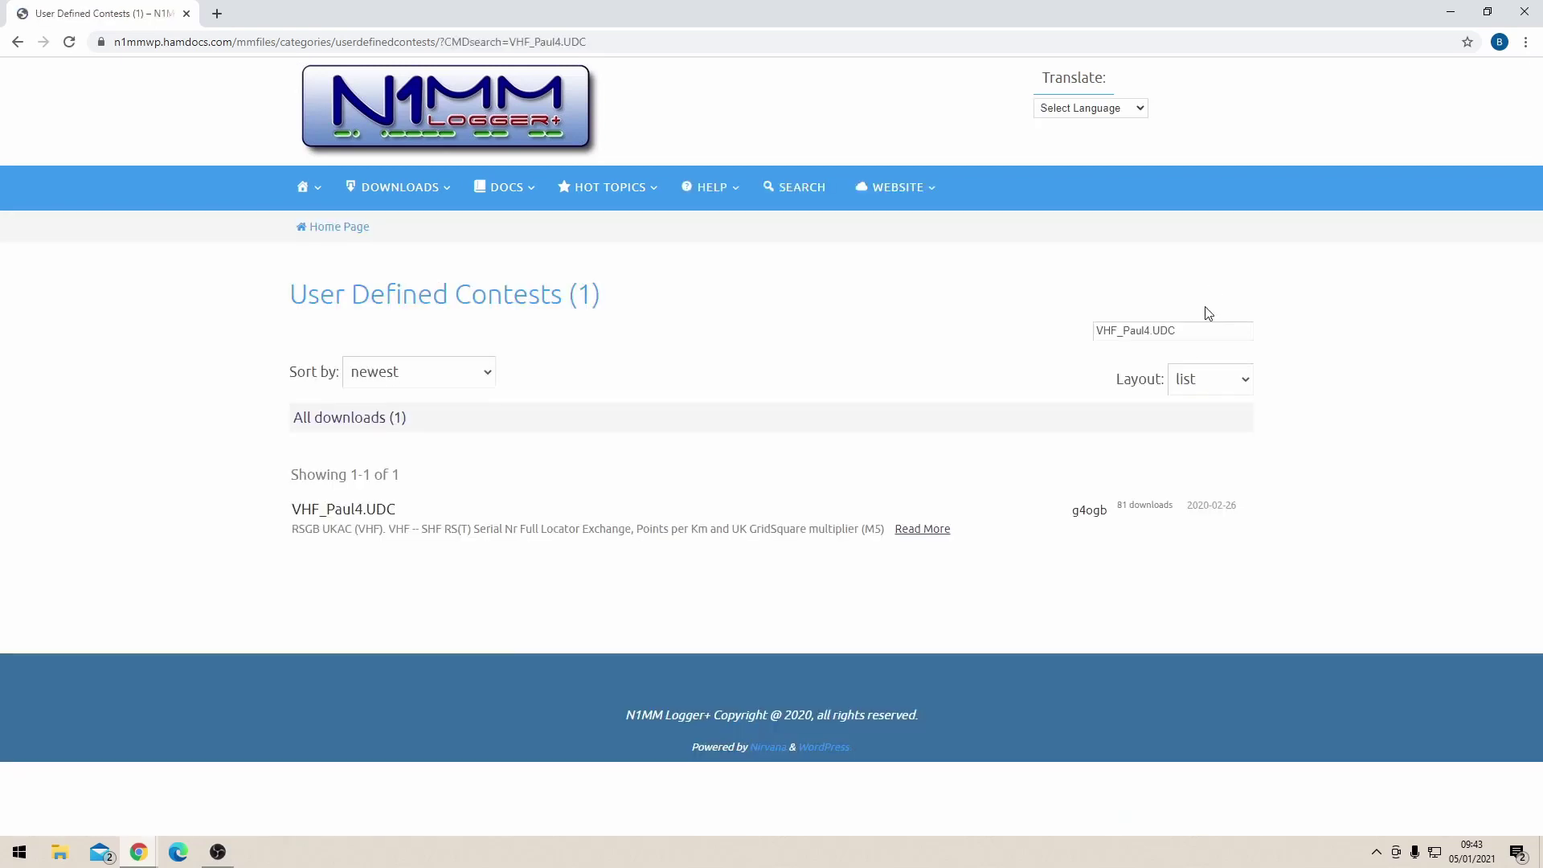
pyautogui.click(384, 513)
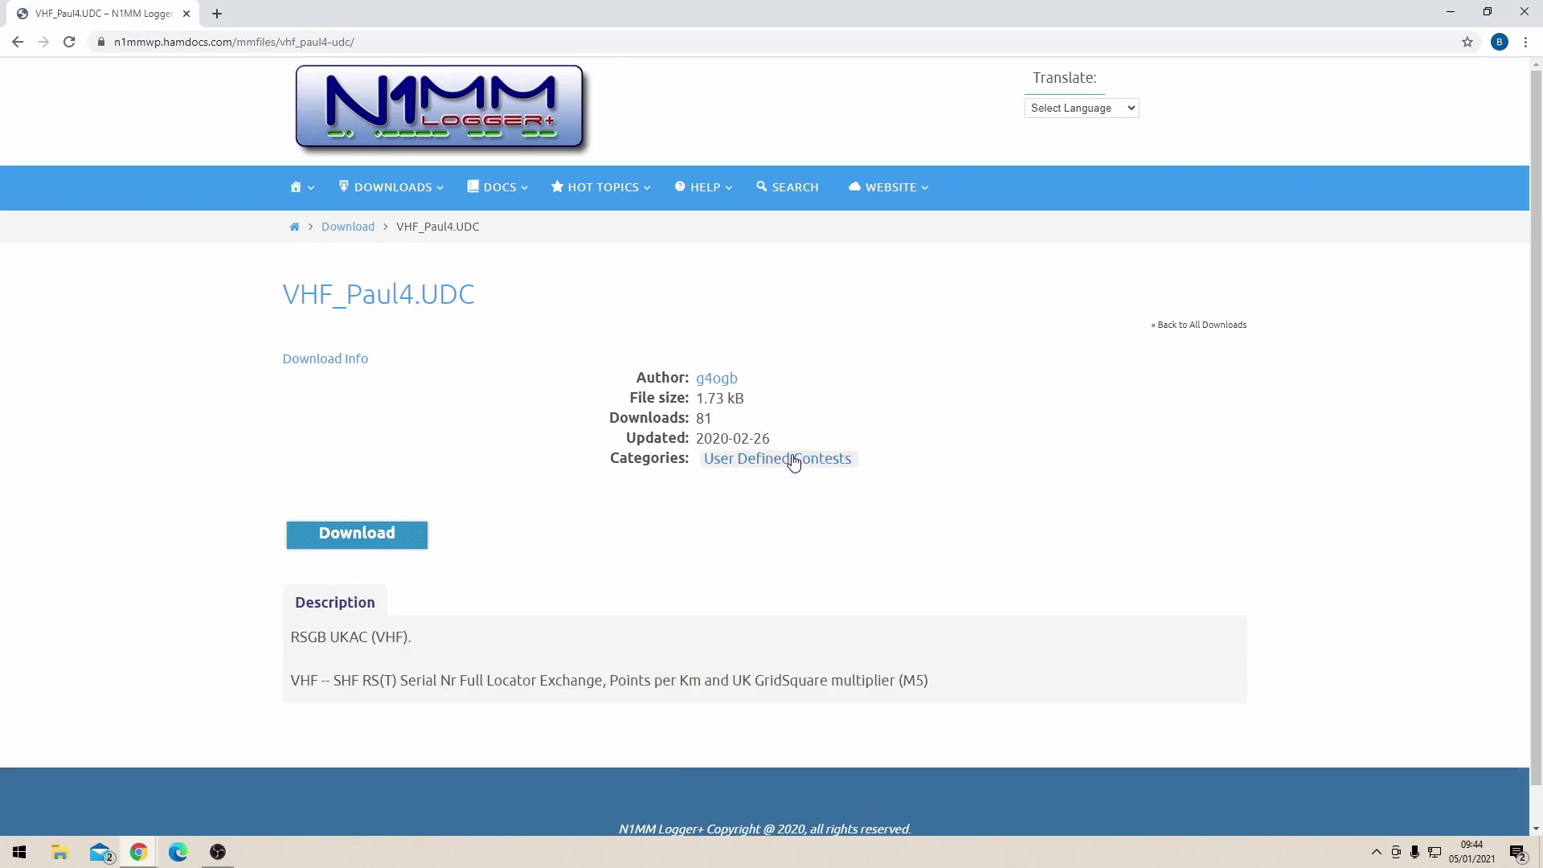
pyautogui.click(403, 534)
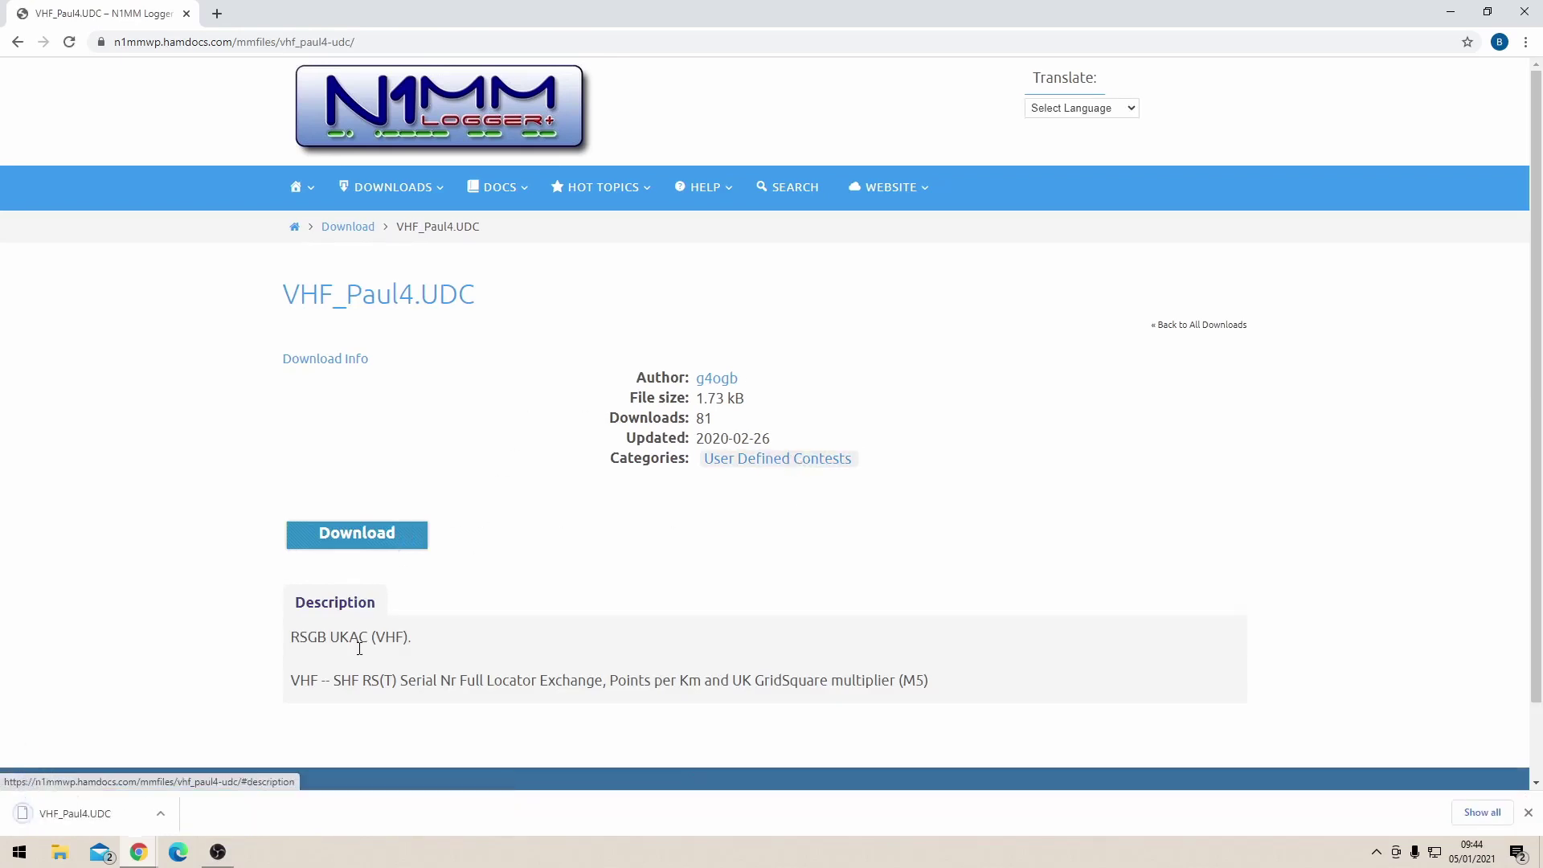
# Show the downloaded VHF_Paul4.UDC in its folder, move it to the desktop, and close the Downloads window
pyautogui.click(171, 813)
pyautogui.click(253, 759)
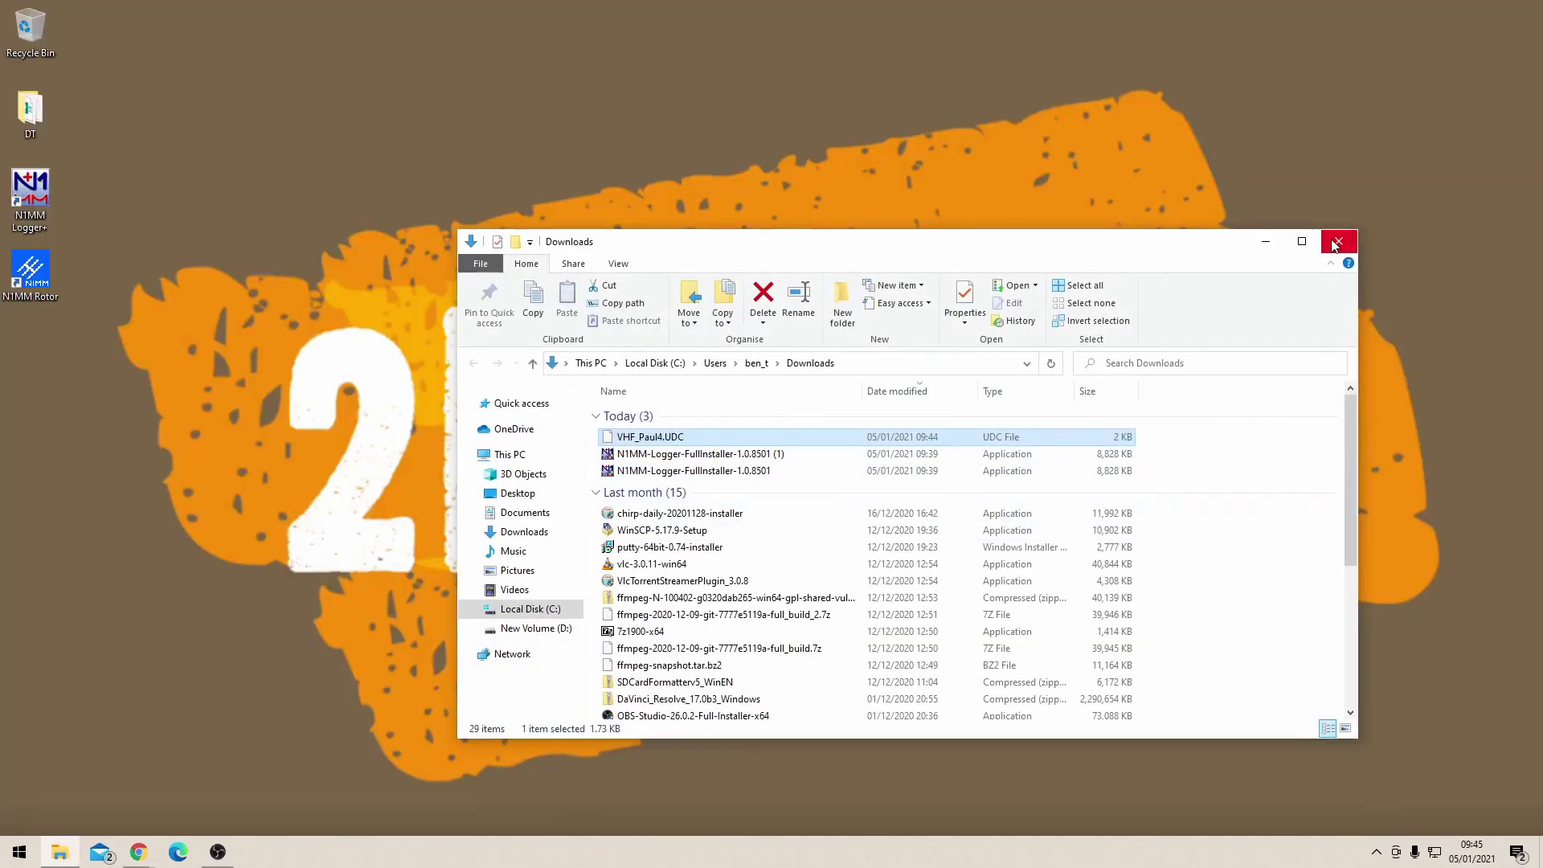
pyautogui.moveTo(647, 436); pyautogui.dragTo(87, 450)
pyautogui.click(1338, 241)
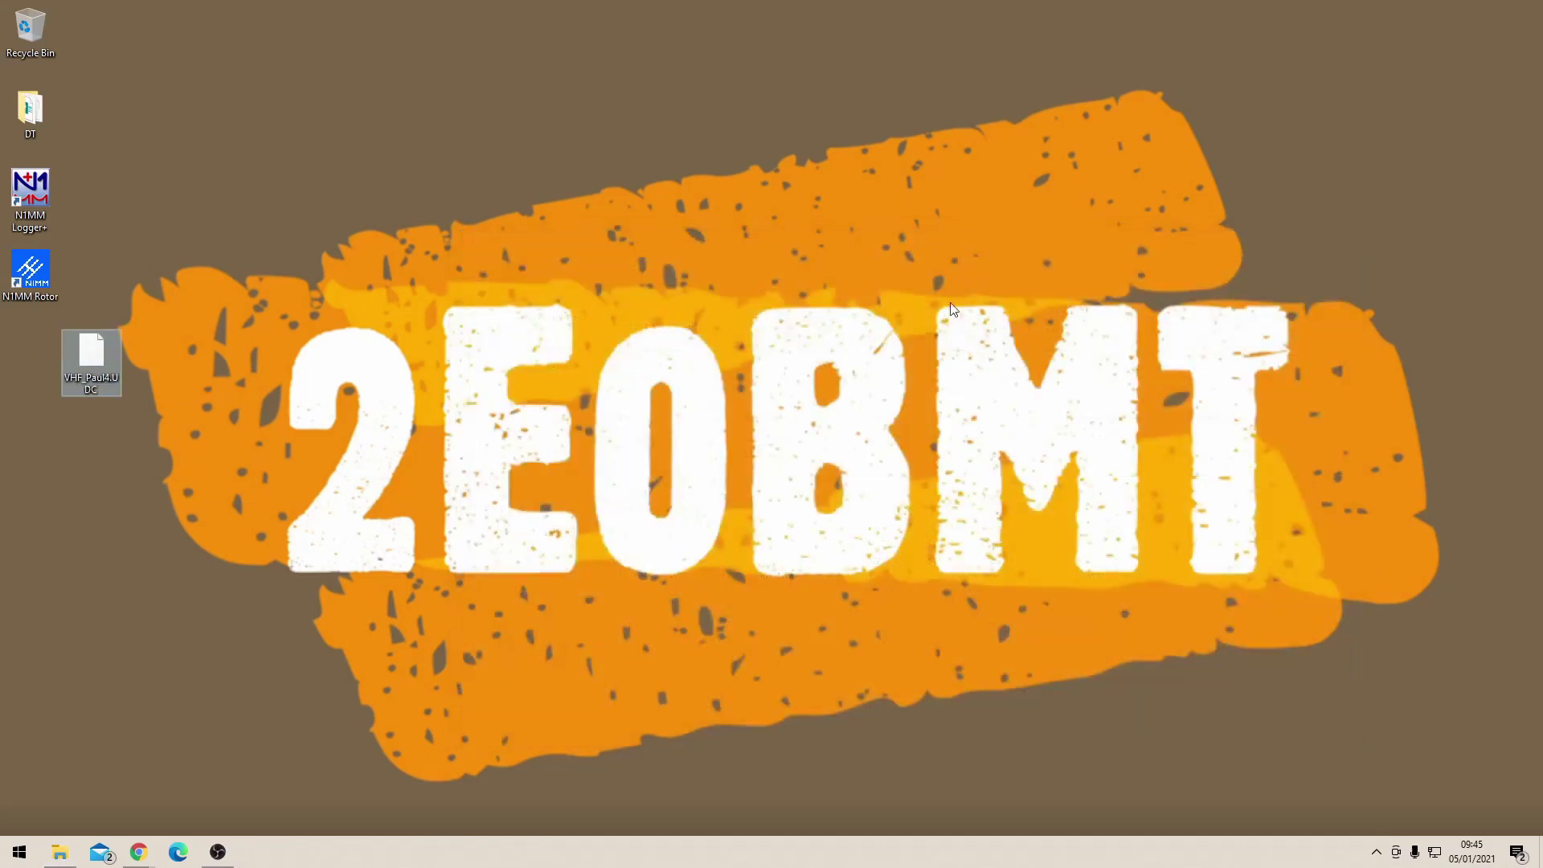
# Start N1MM Logger+, choose to create a new logger database, acknowledge the startup notices, and save the database as ham
pyautogui.rightClick(19, 852)
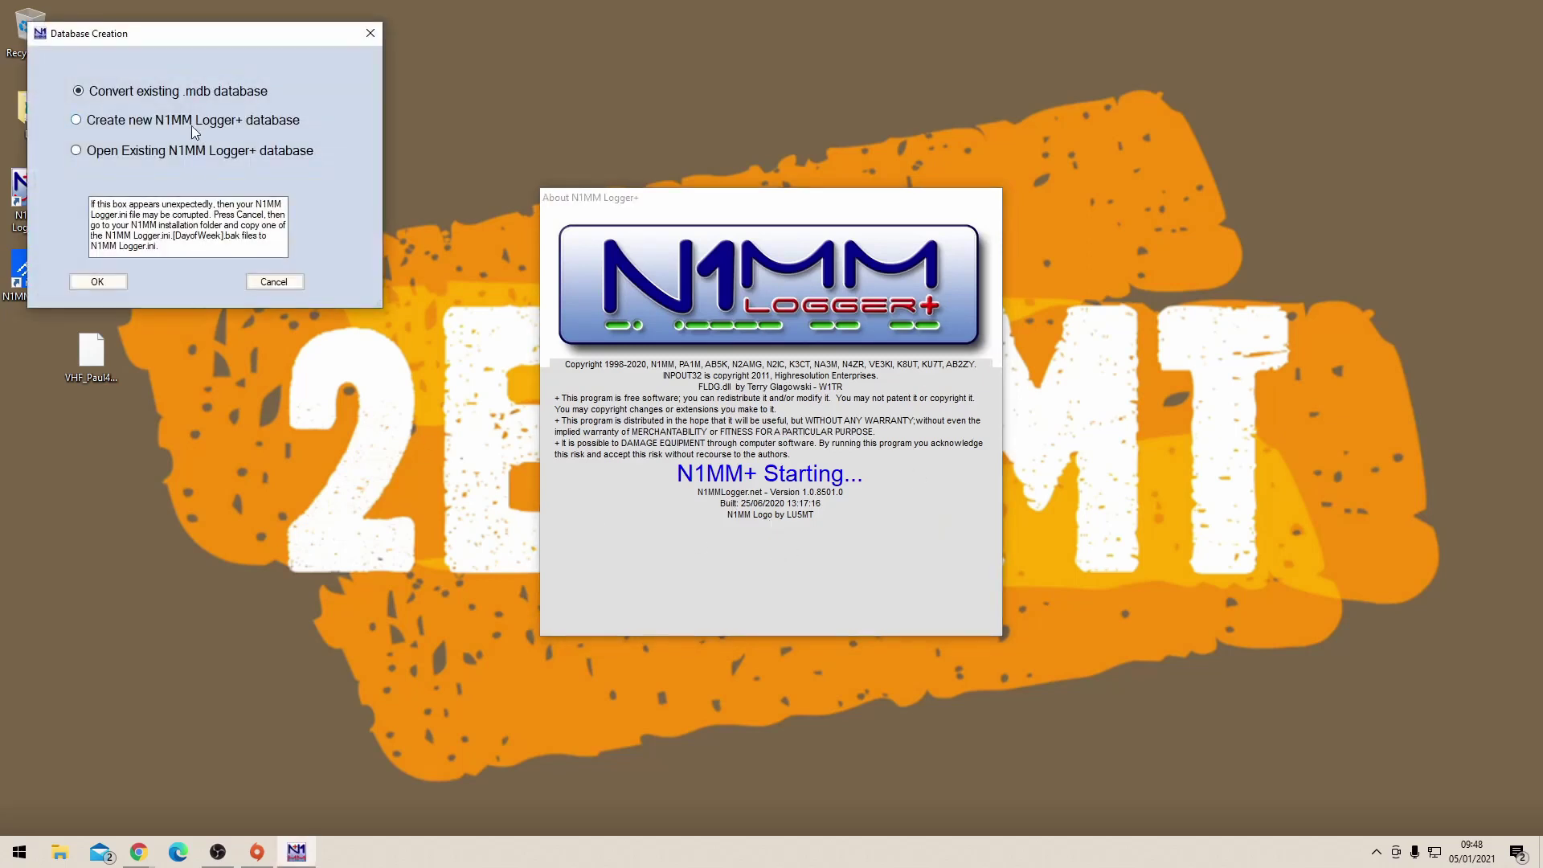
pyautogui.click(113, 280)
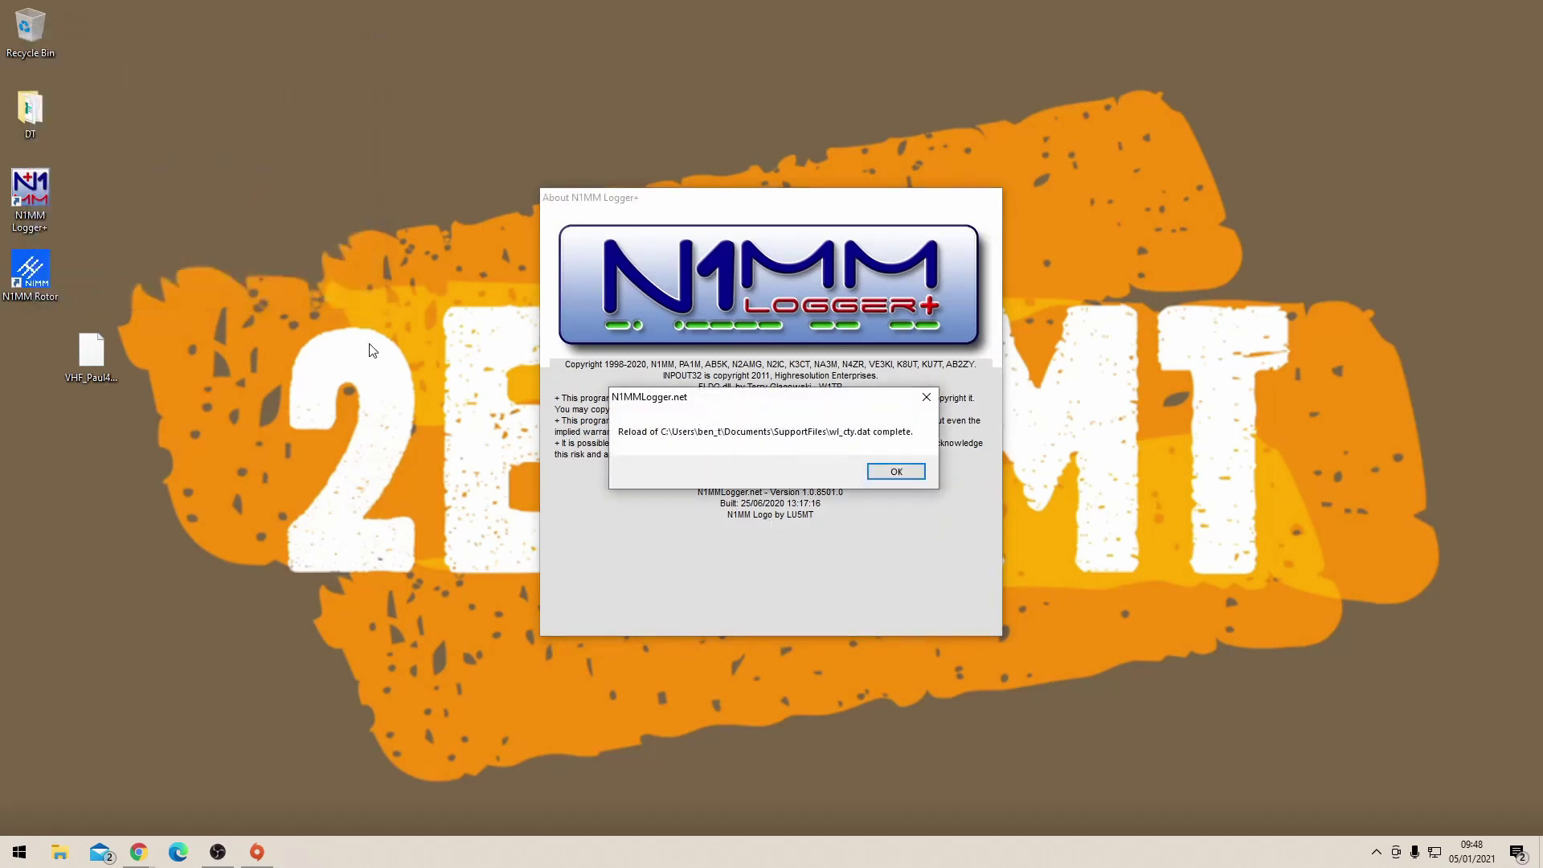
pyautogui.click(894, 472)
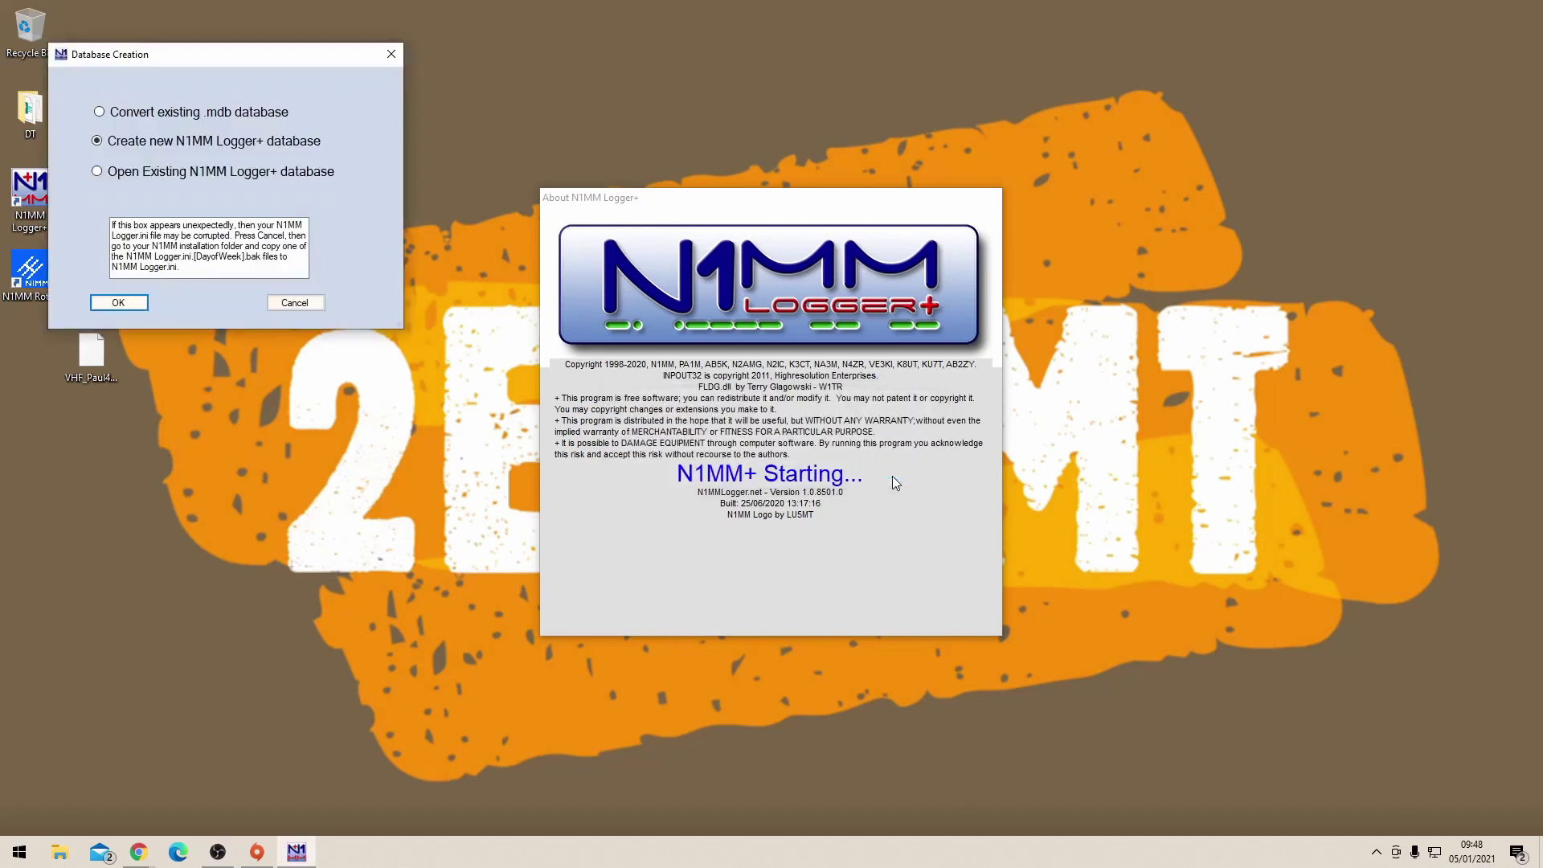
pyautogui.click(149, 173)
pyautogui.click(113, 304)
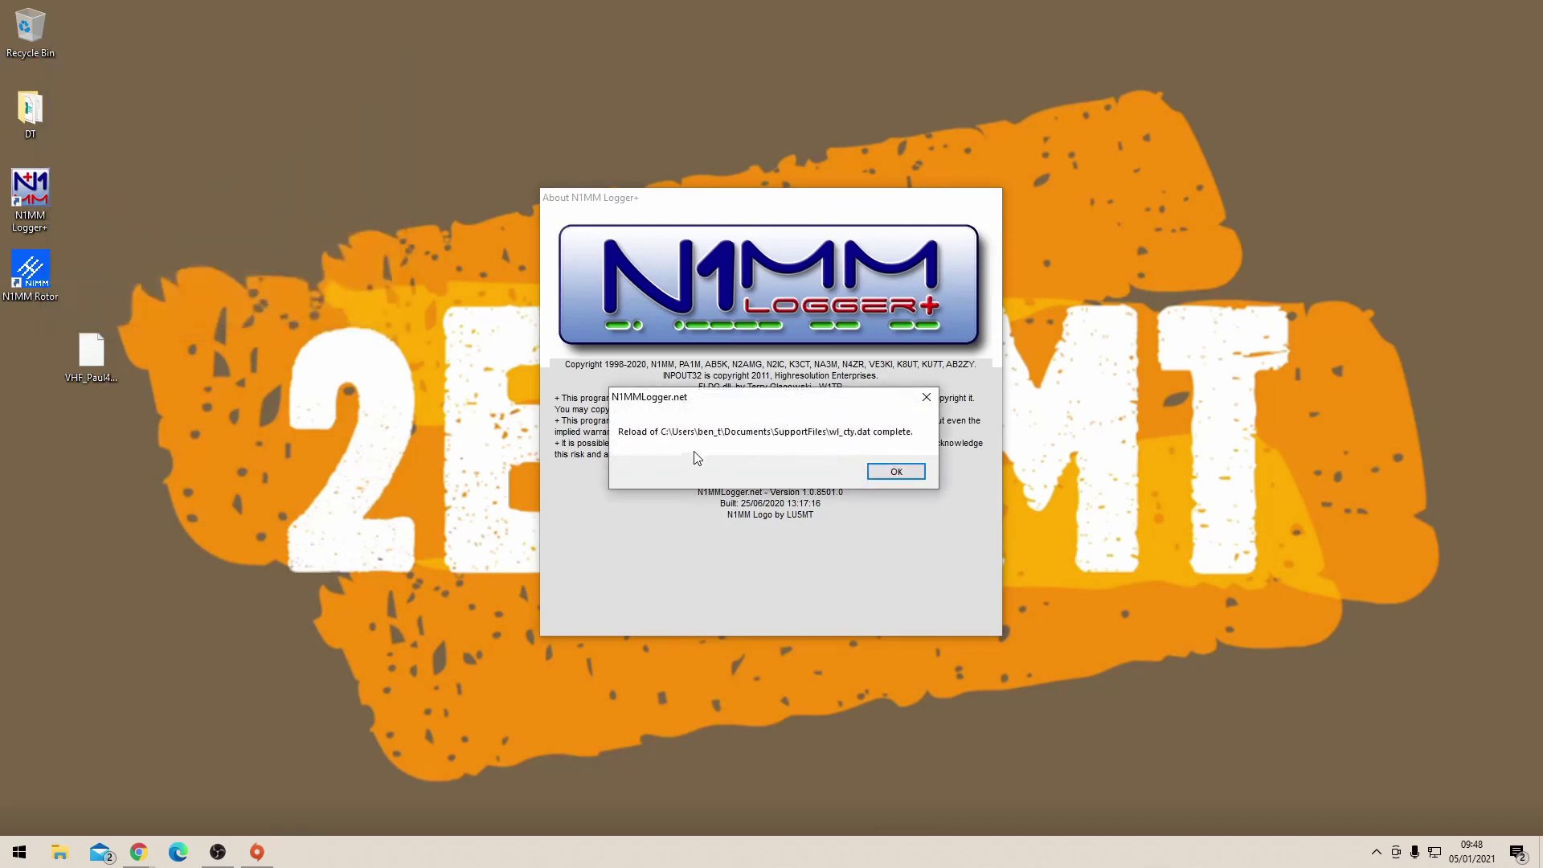
pyautogui.click(897, 470)
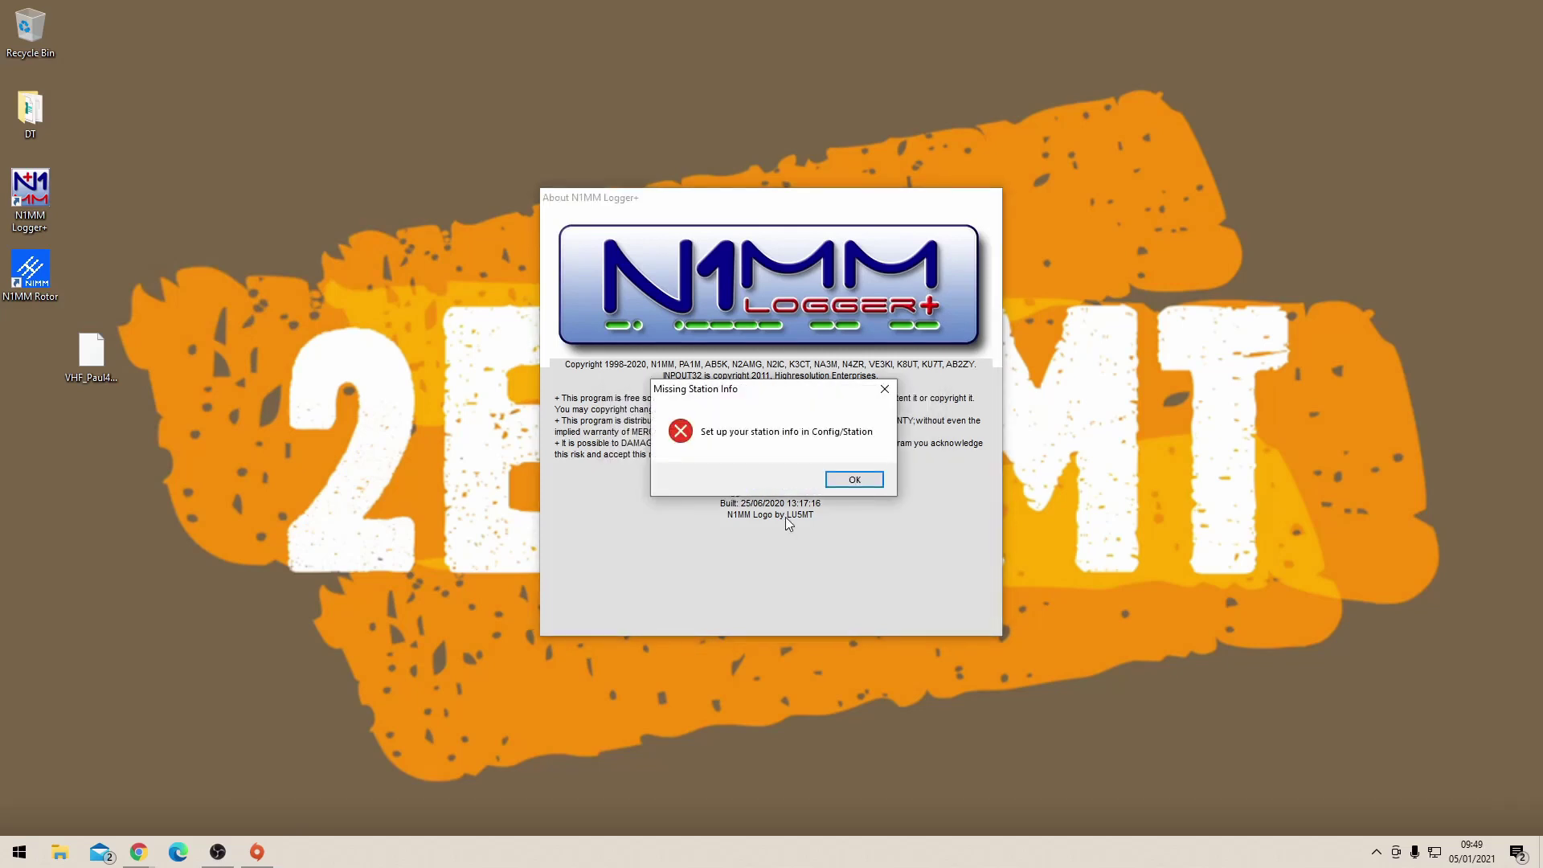
pyautogui.click(853, 480)
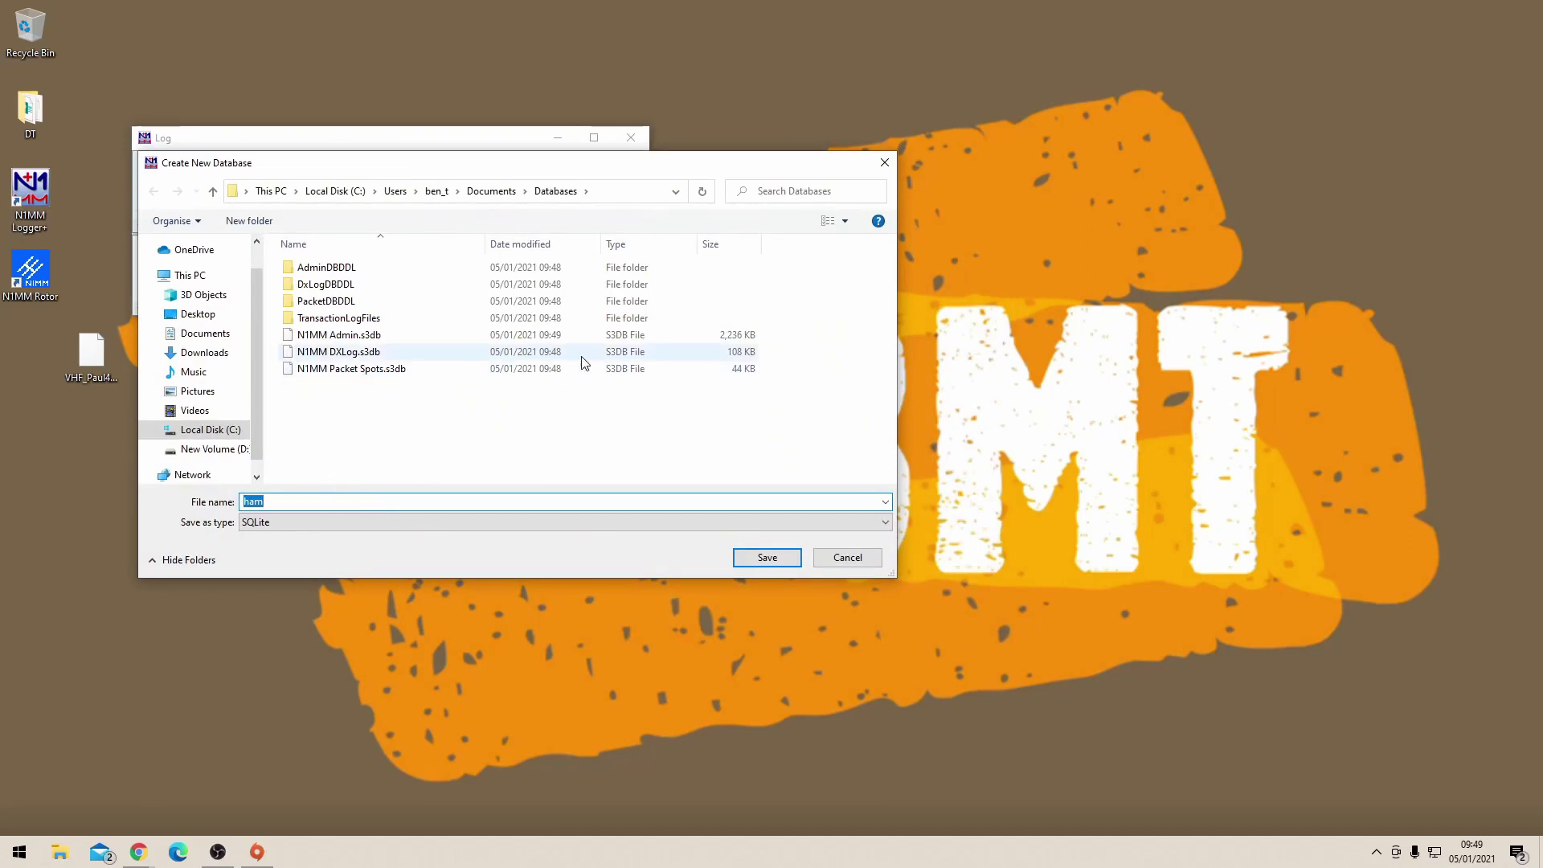
pyautogui.click(762, 560)
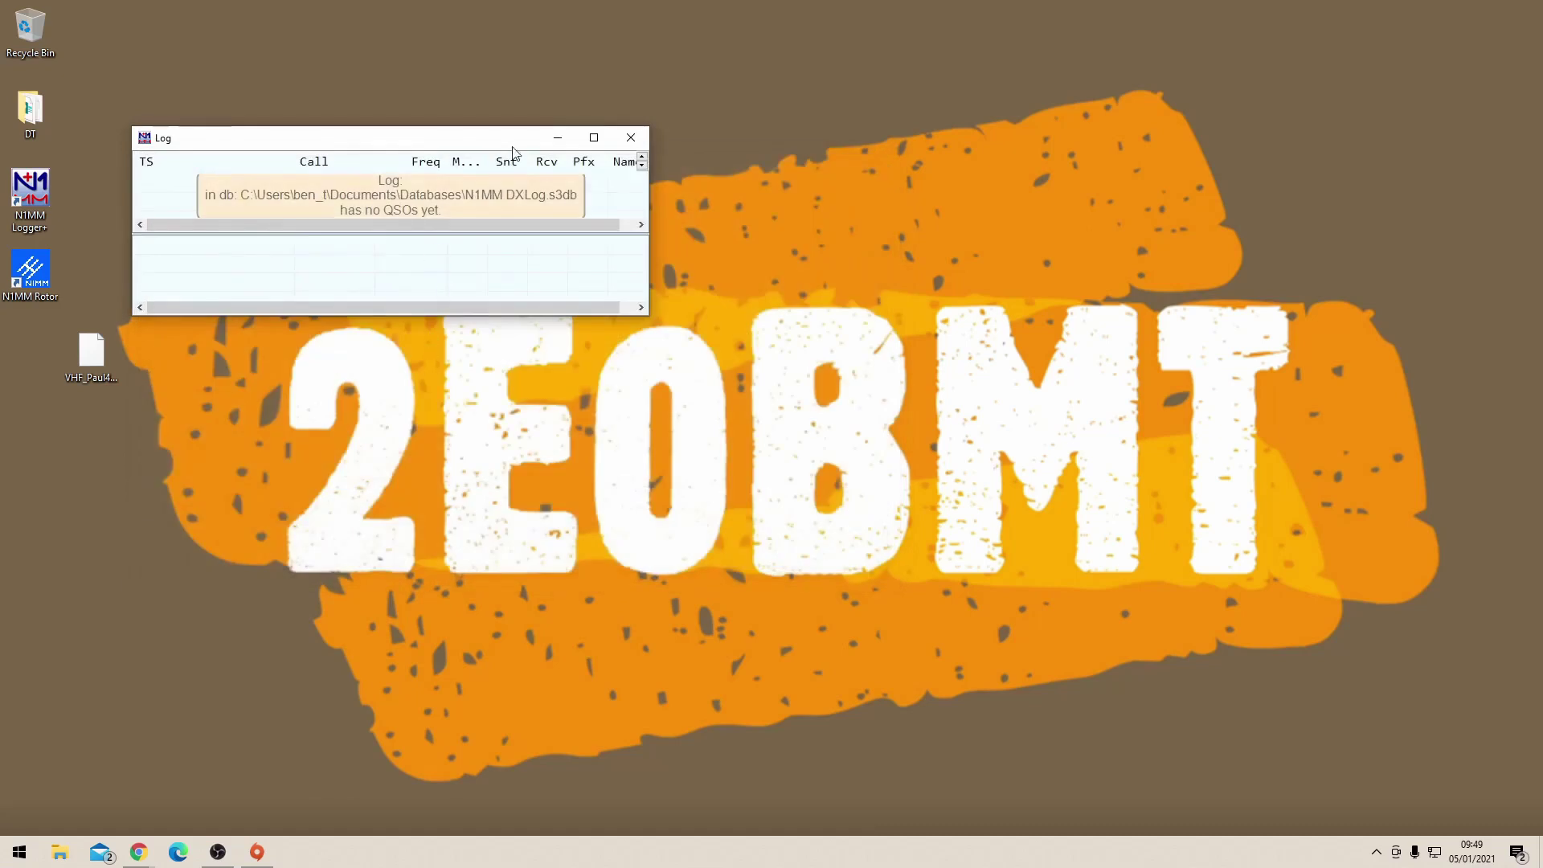
# Enter the station's call sign and the operator's full name in the station information
pyautogui.click(840, 477)
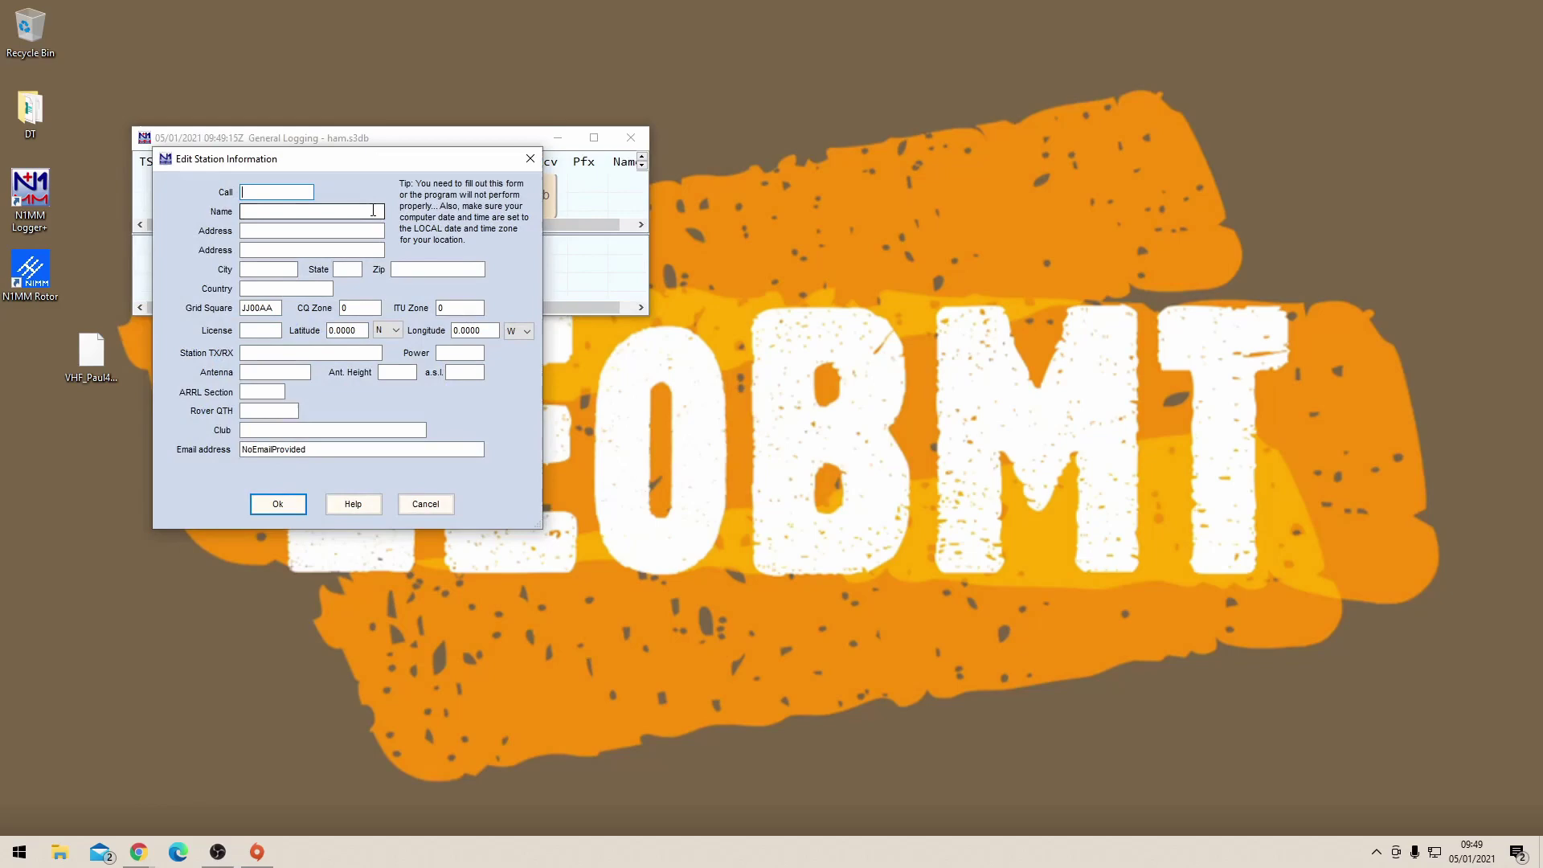
pyautogui.write('2E0BMT')
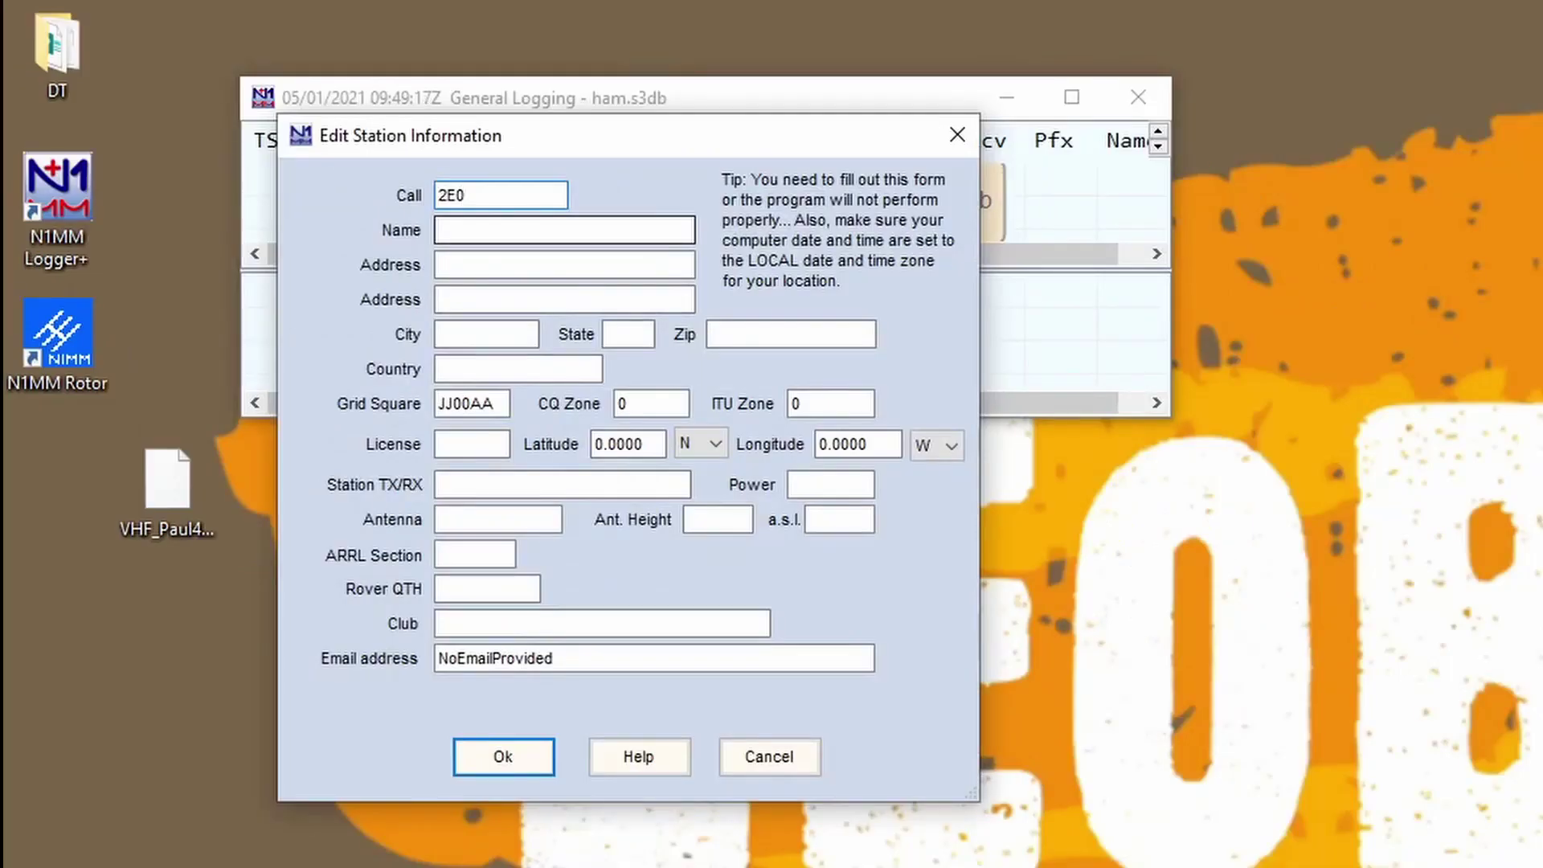
pyautogui.click(562, 229)
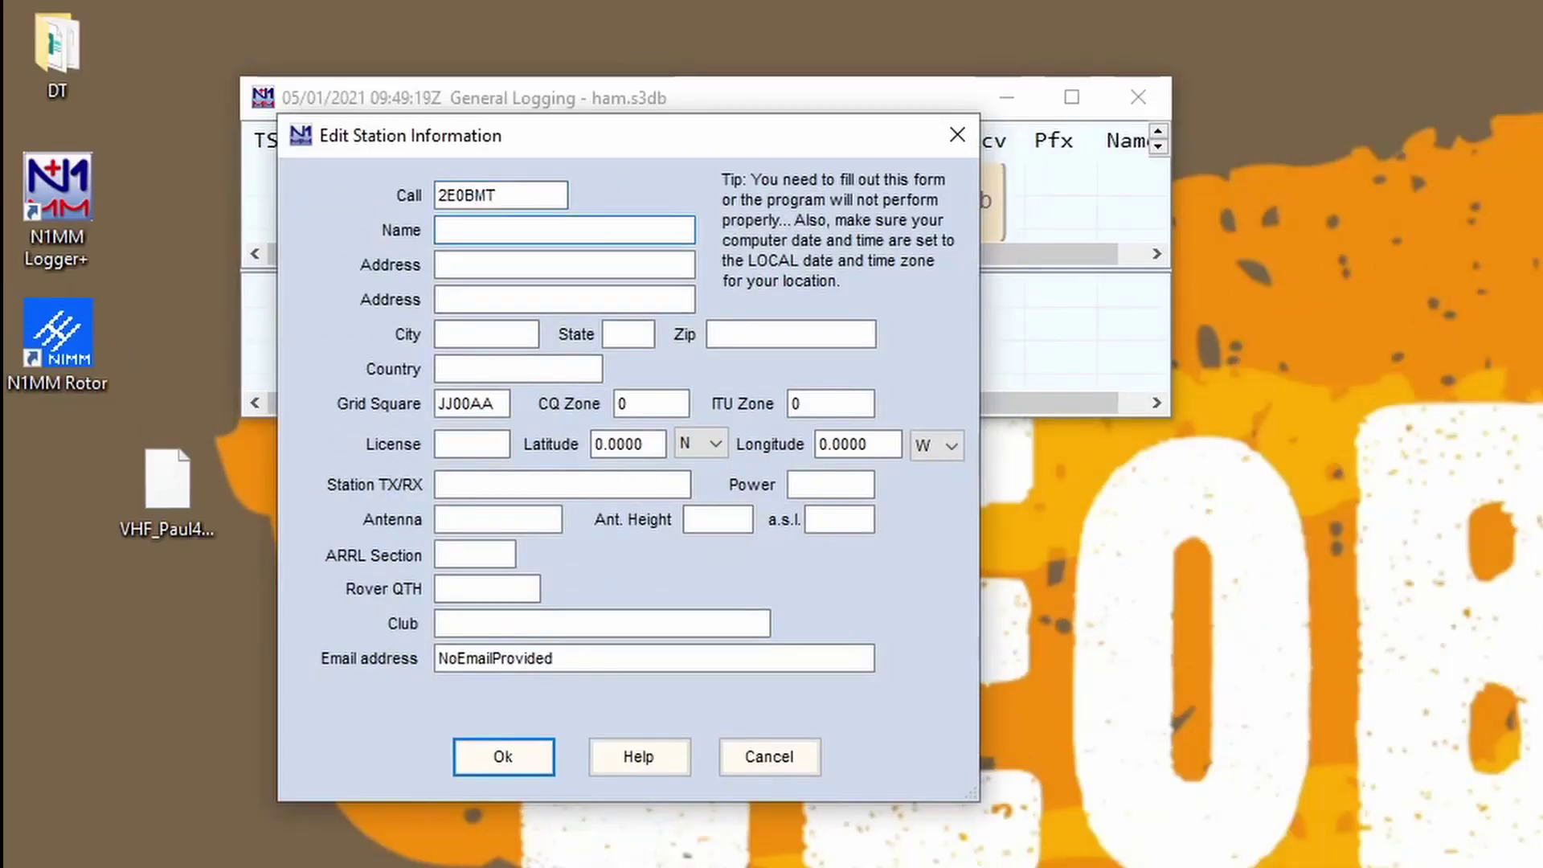
pyautogui.write('Ben Topham')
# Fill in both address lines and the city, and set the country to UK
pyautogui.click(564, 264)
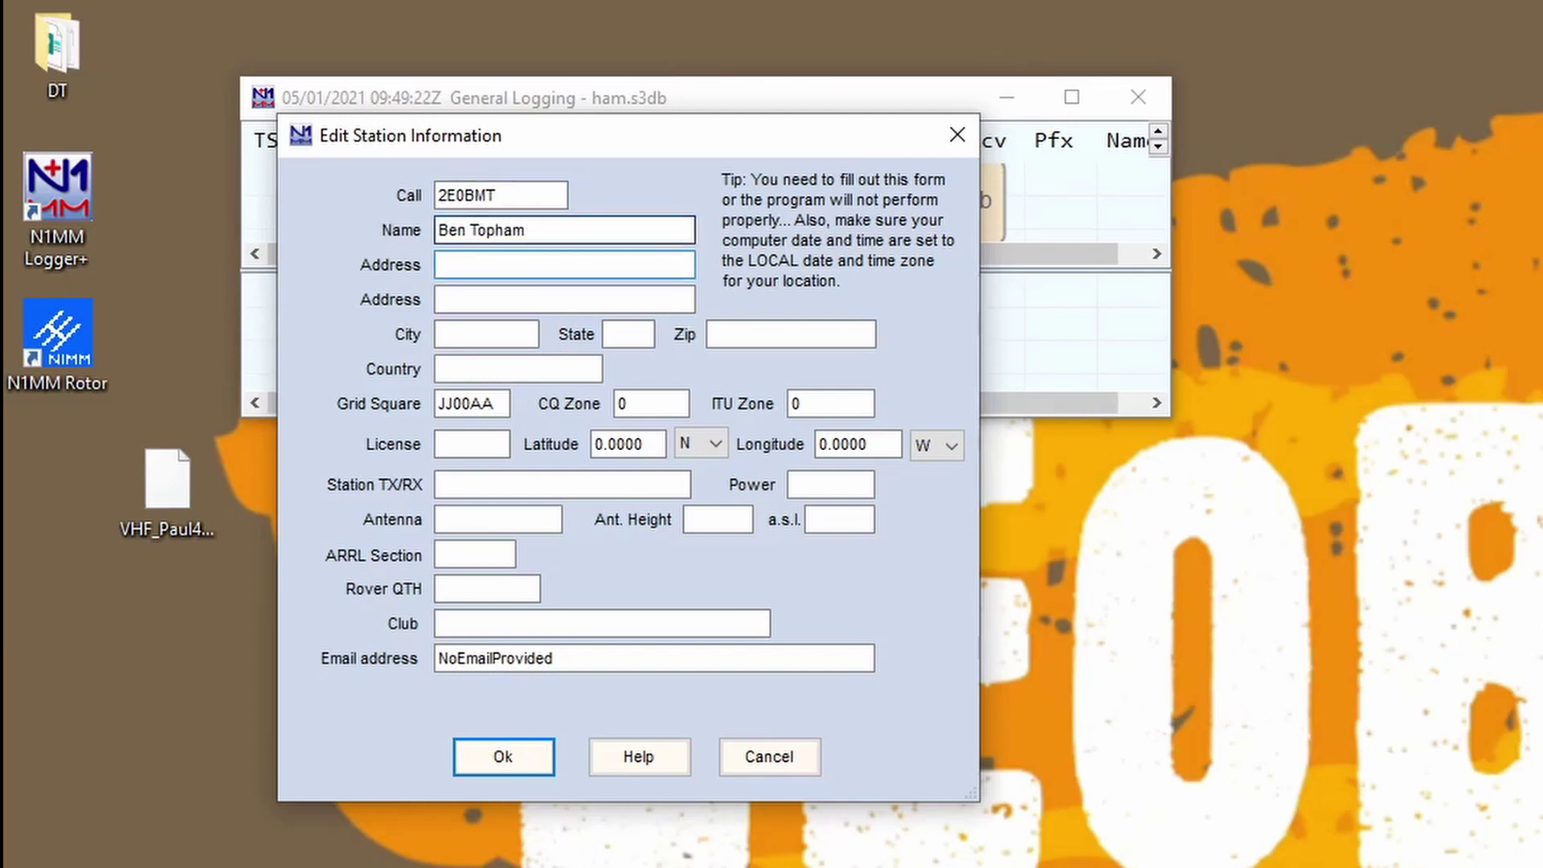
pyautogui.write('Near Stamford')
pyautogui.click(564, 299)
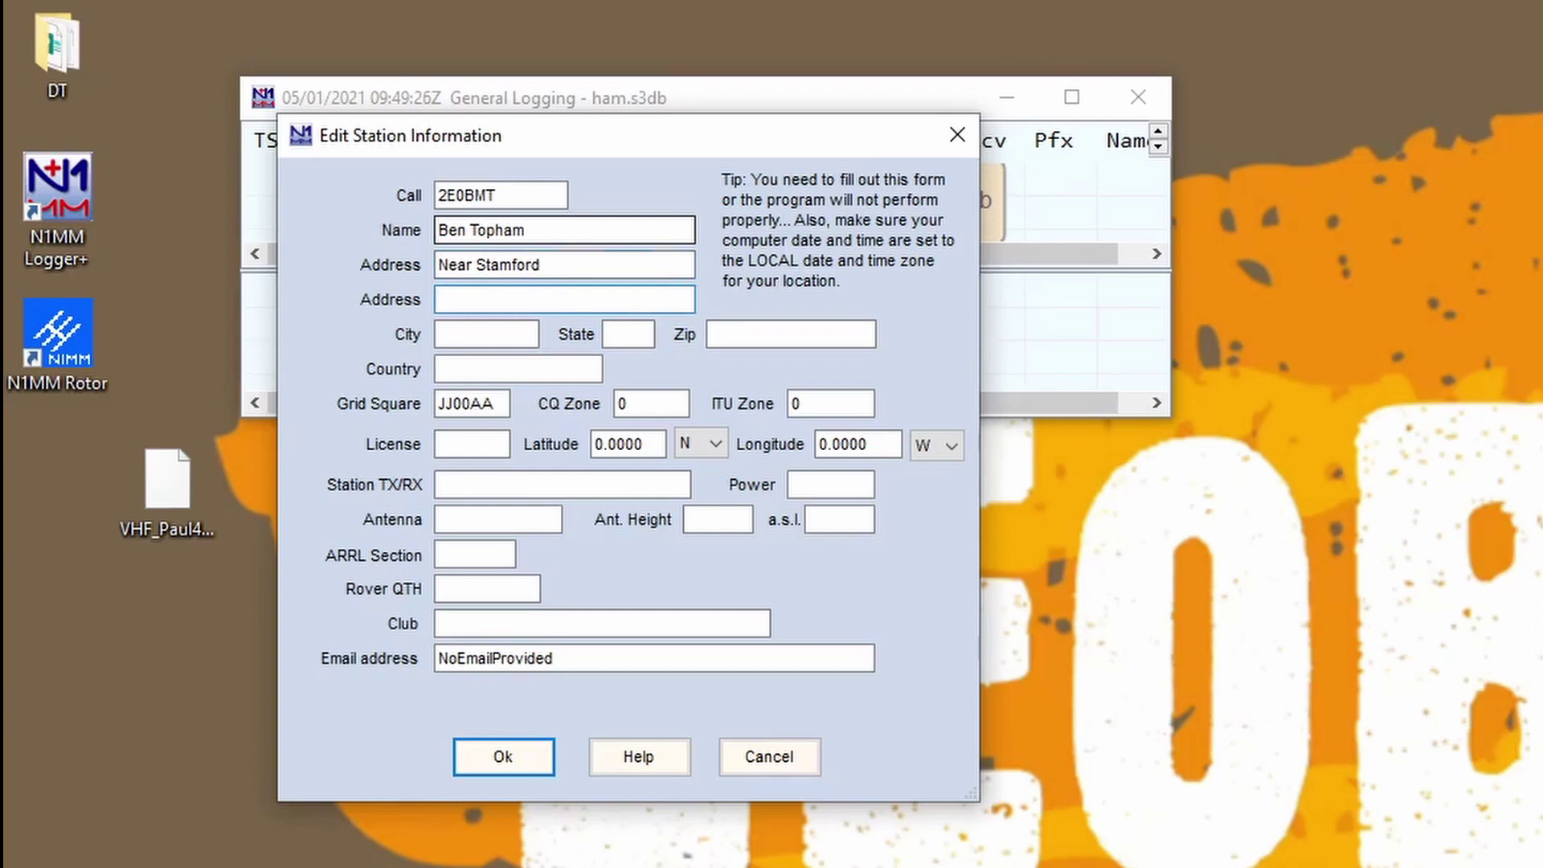
pyautogui.write('Lincs')
pyautogui.click(486, 333)
pyautogui.write('Stamfo')
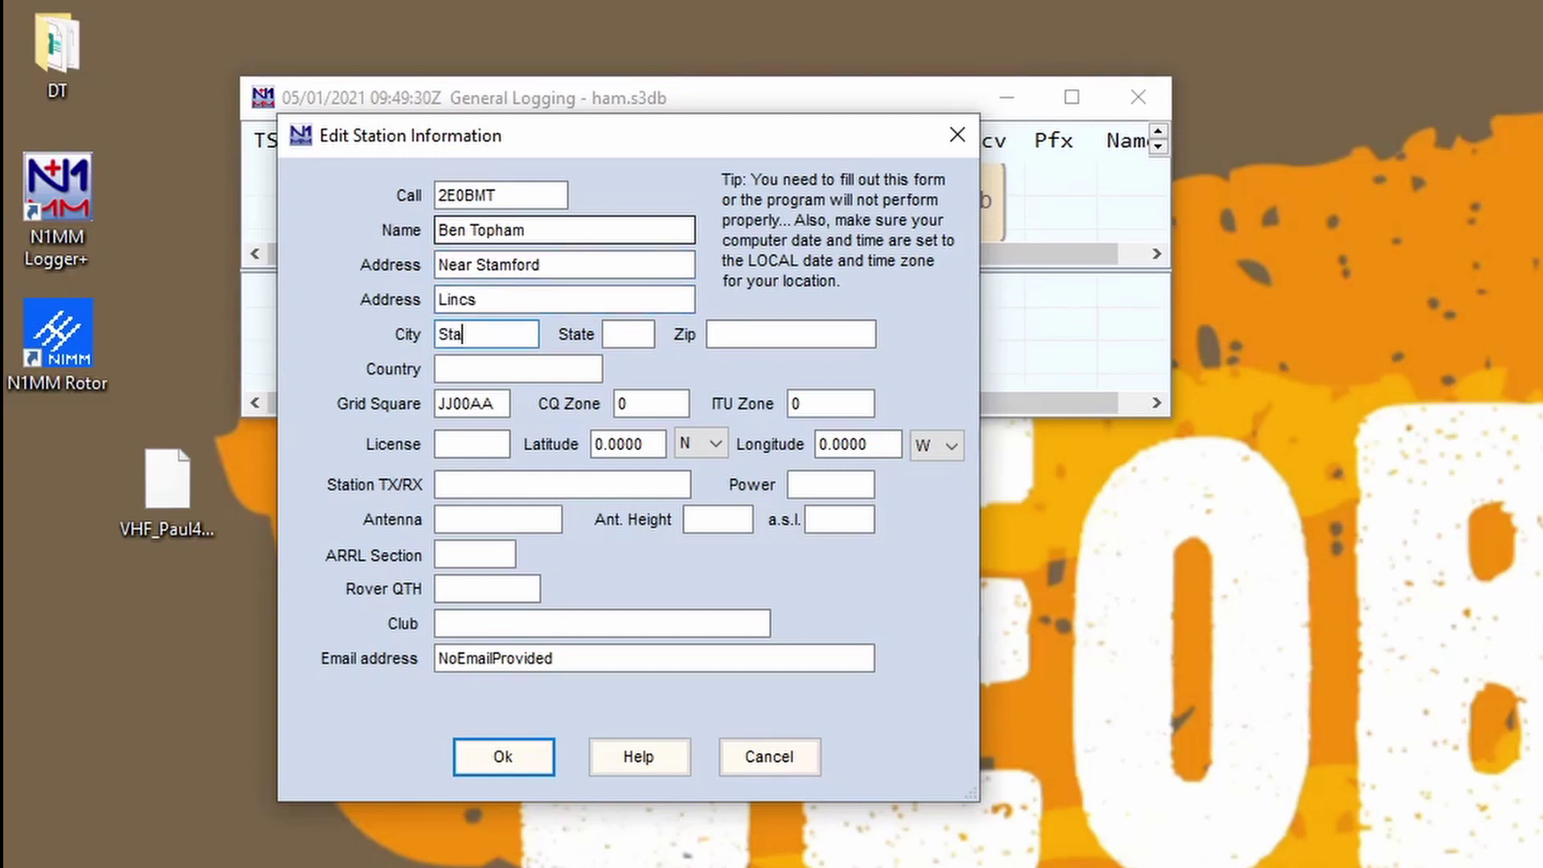
pyautogui.press('Tab')
pyautogui.press('Tab')
pyautogui.write('UK')
pyautogui.press('Tab')
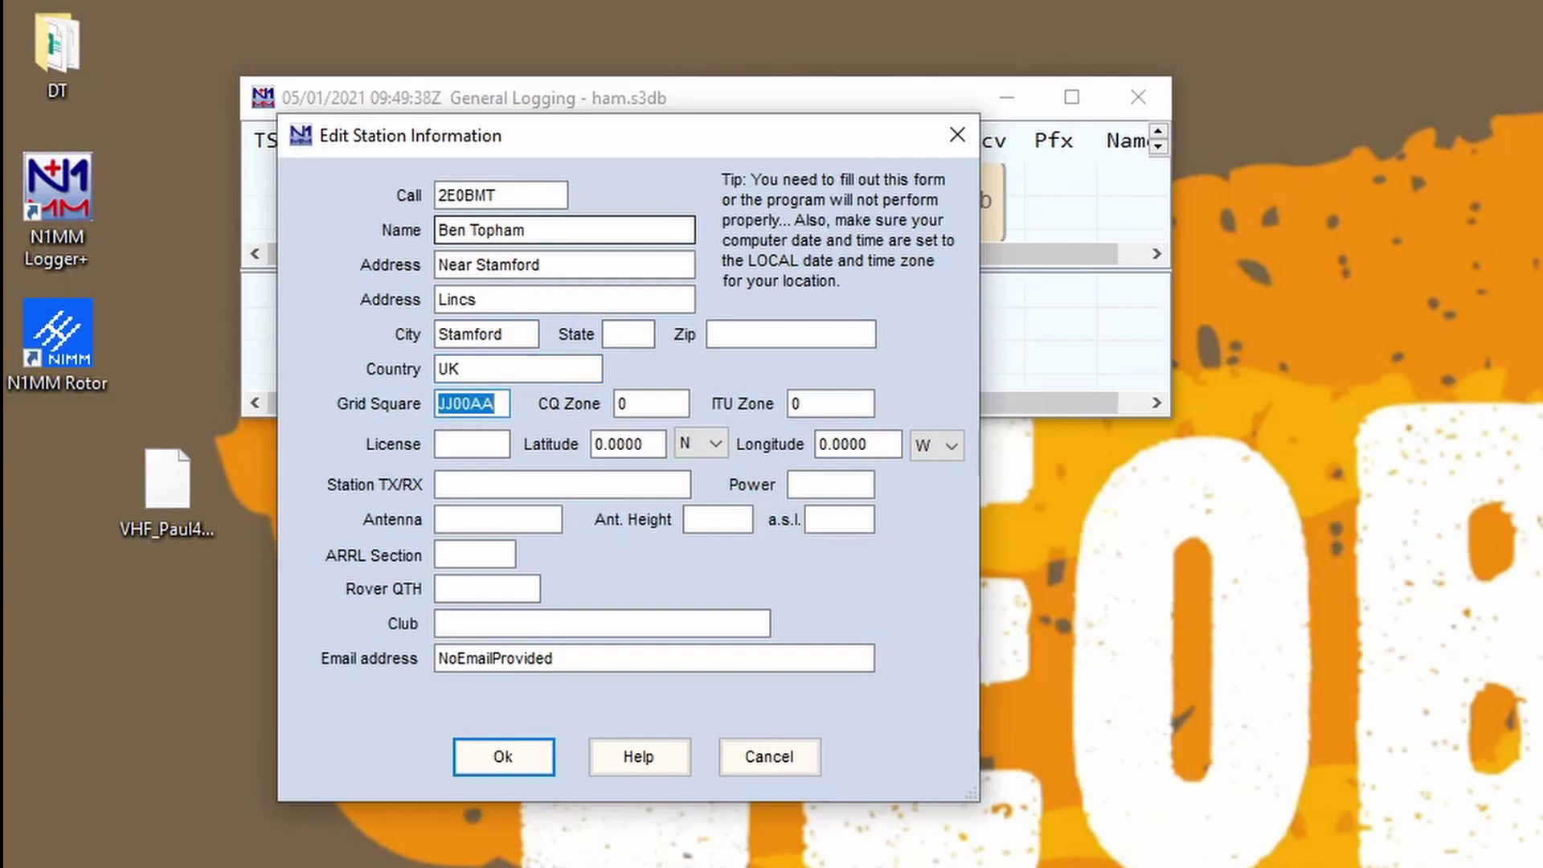
# Set the grid square to IO92RP, the CQ zone to 14 and the ITU zone to 27
pyautogui.write('IO9')
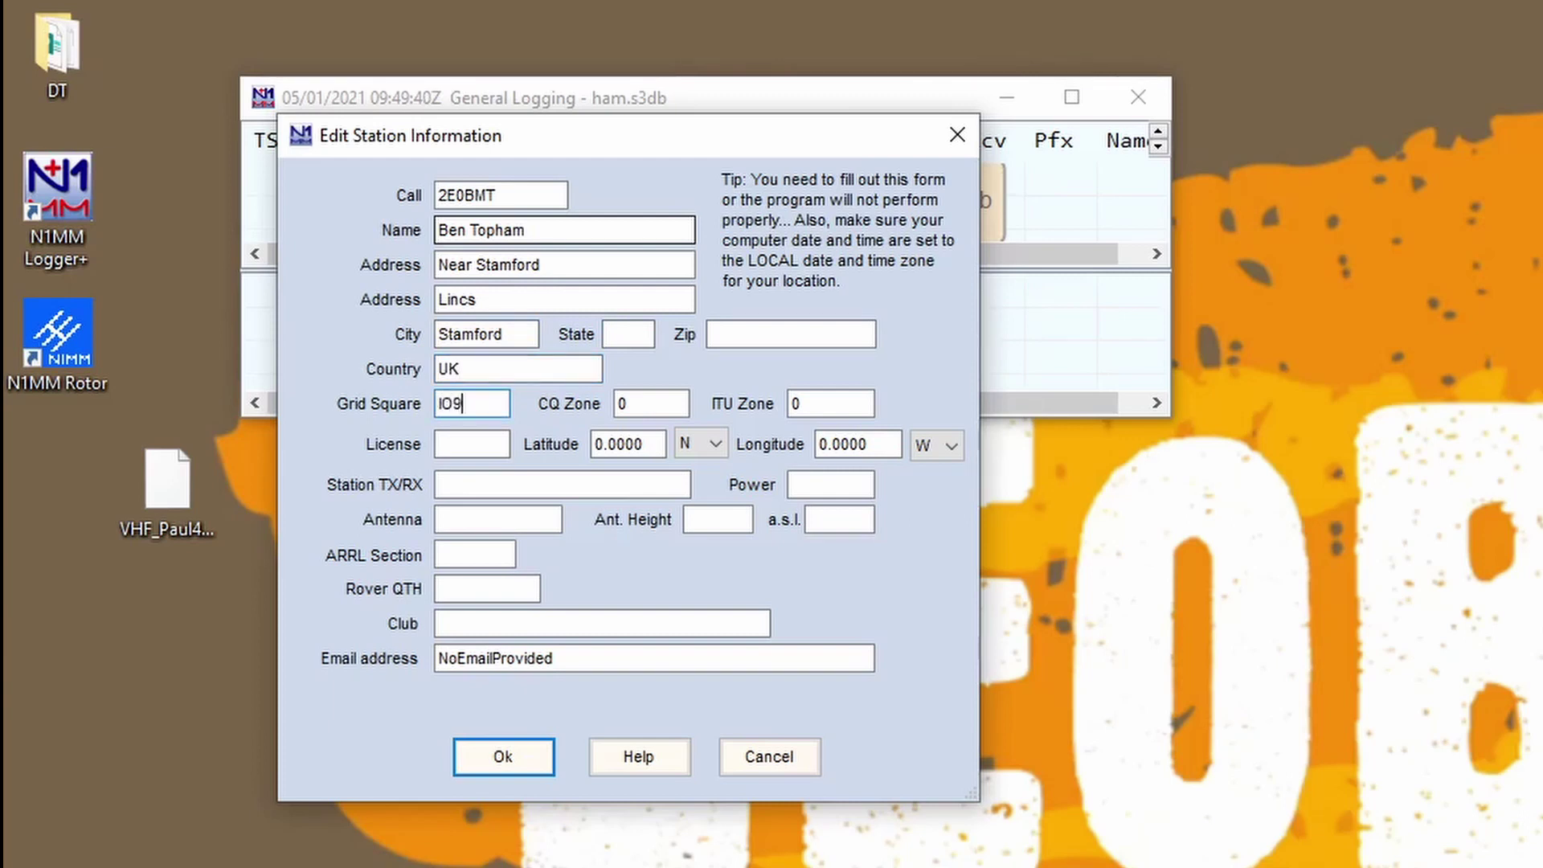
pyautogui.write('2RP')
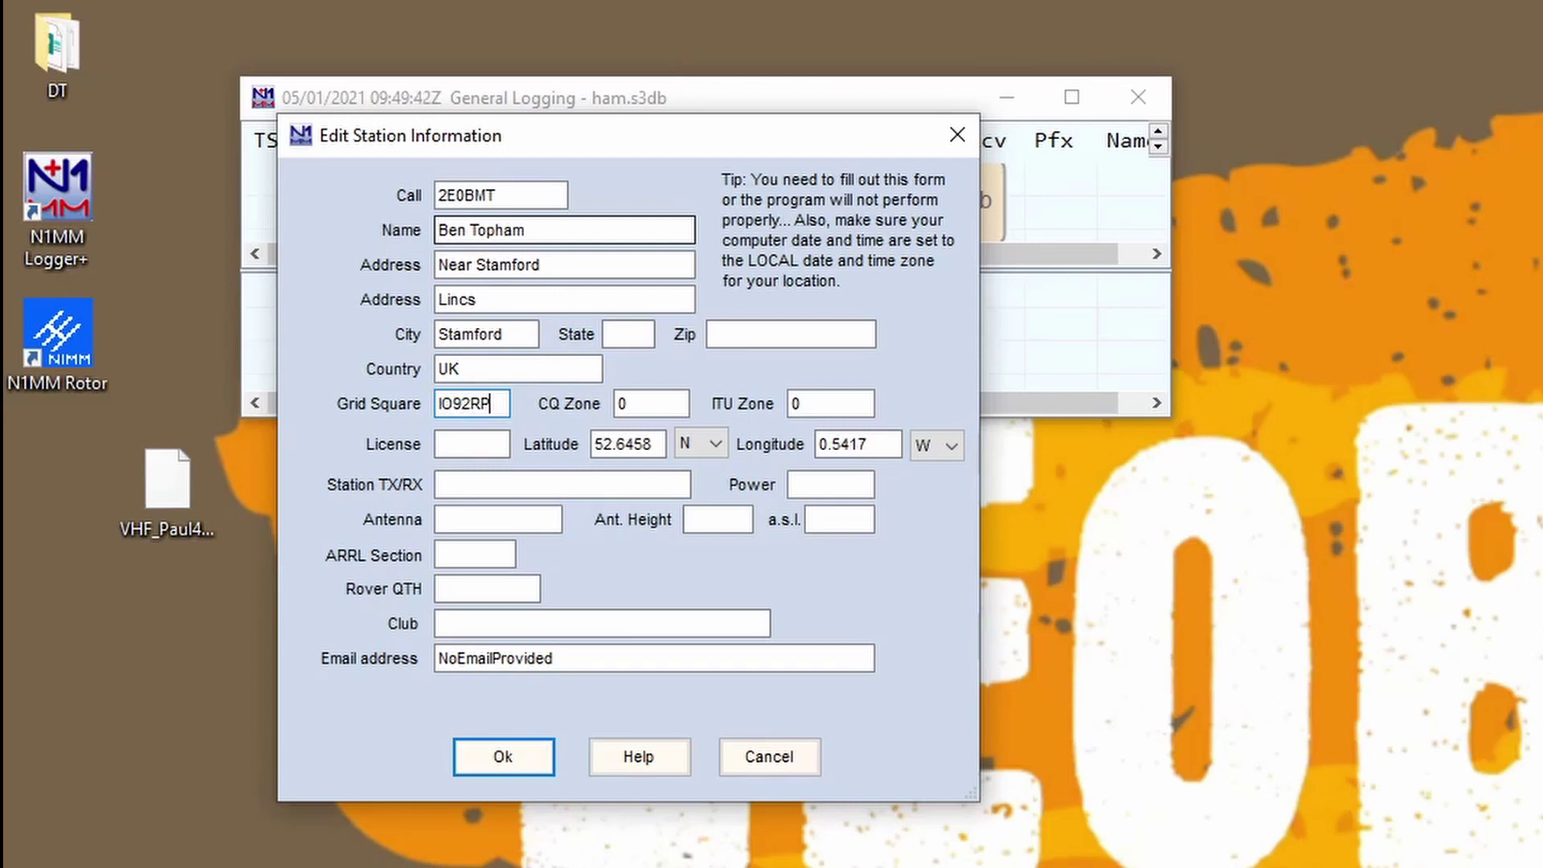
pyautogui.press('Tab')
pyautogui.write('14')
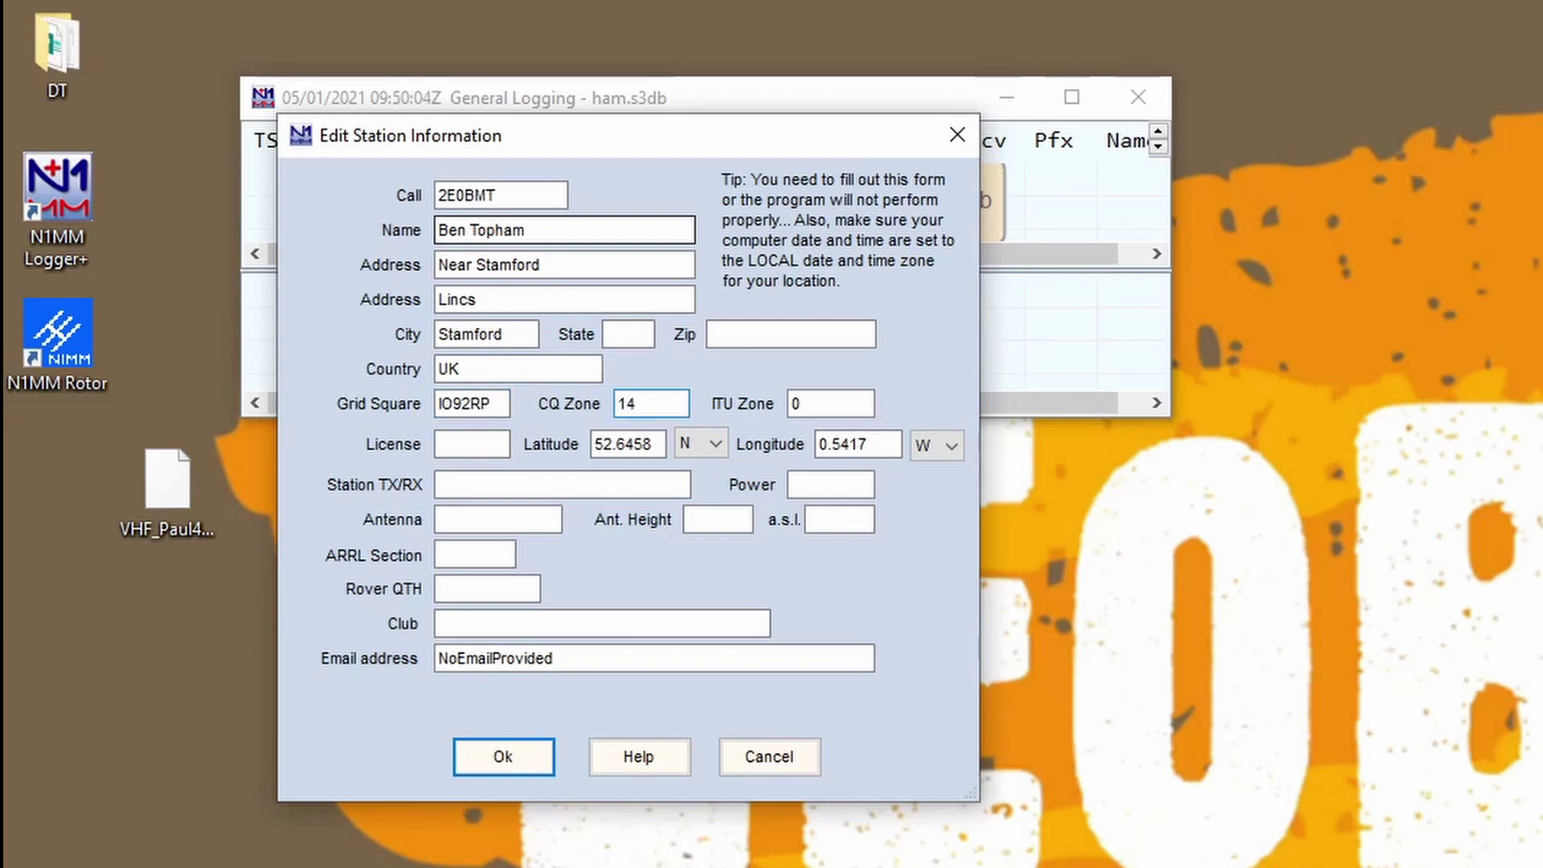
pyautogui.press('Tab')
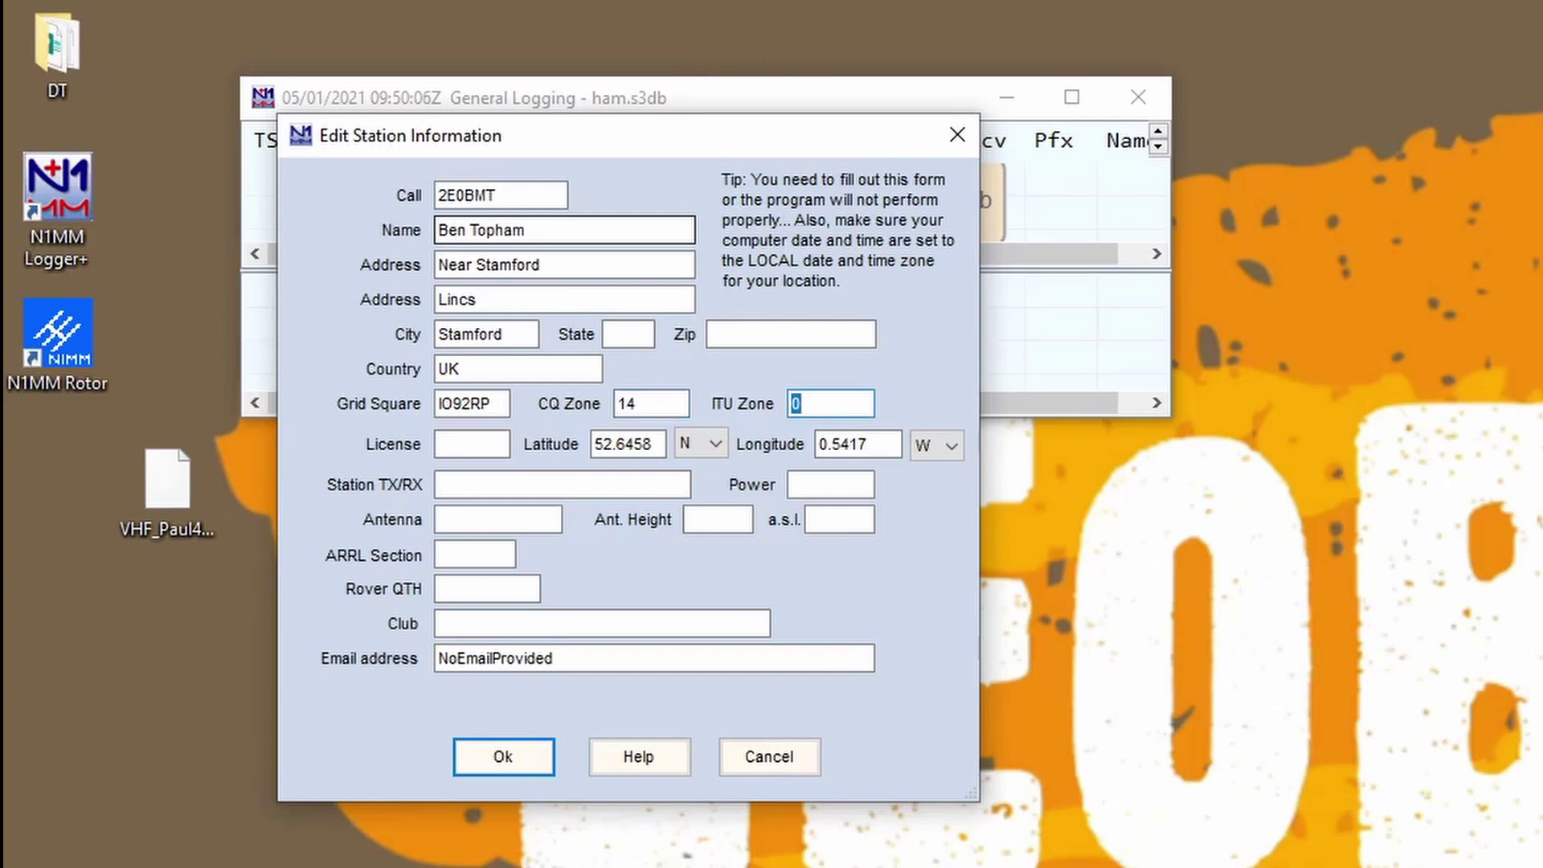
pyautogui.write('27')
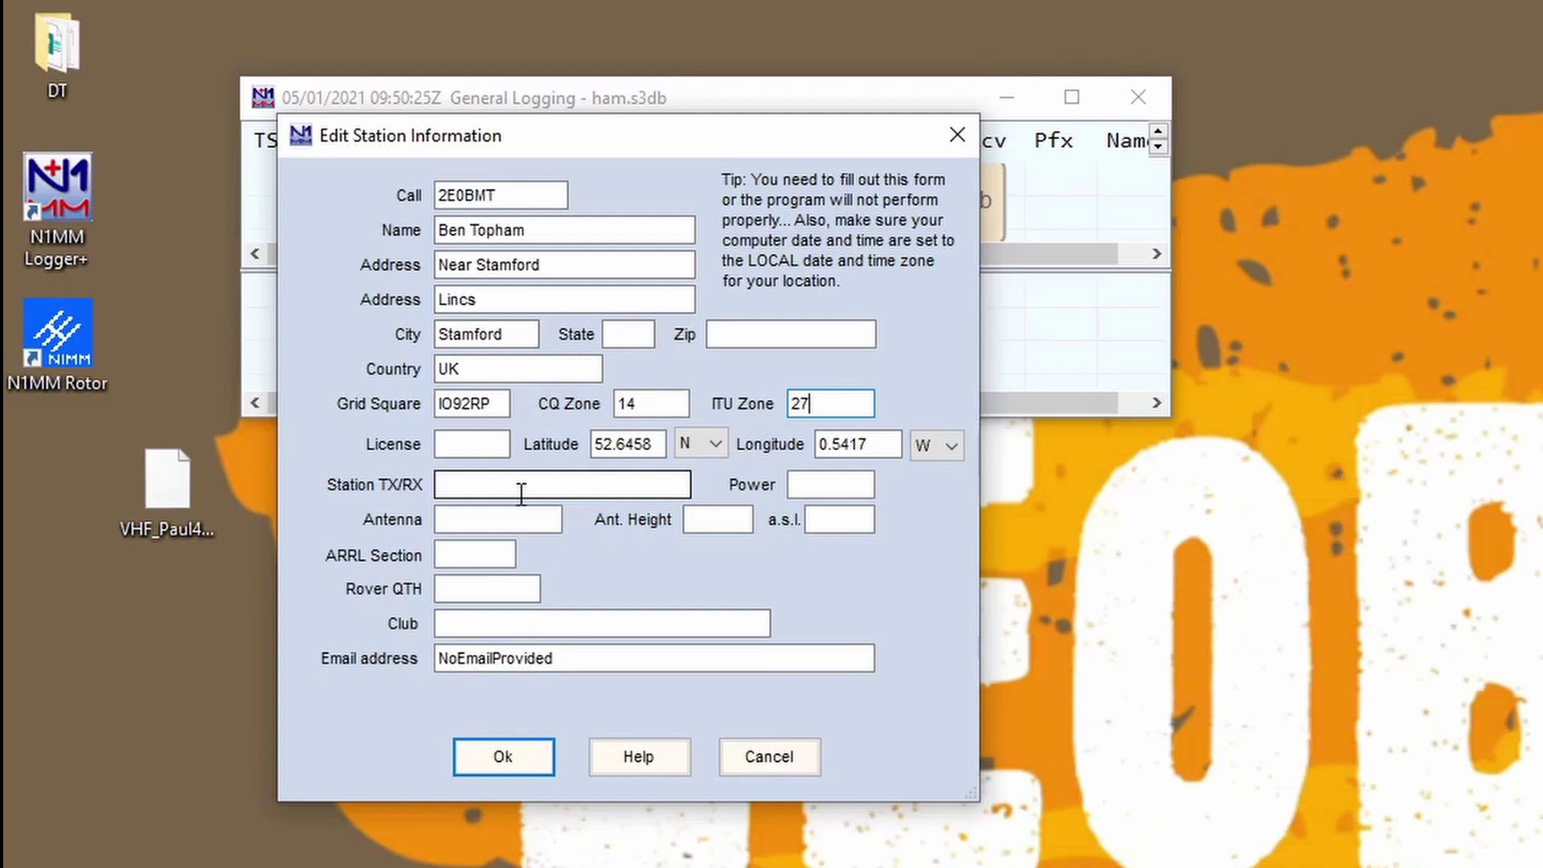
# Set the station TX/RX to Yaesu 817 and its power to 5
pyautogui.click(520, 494)
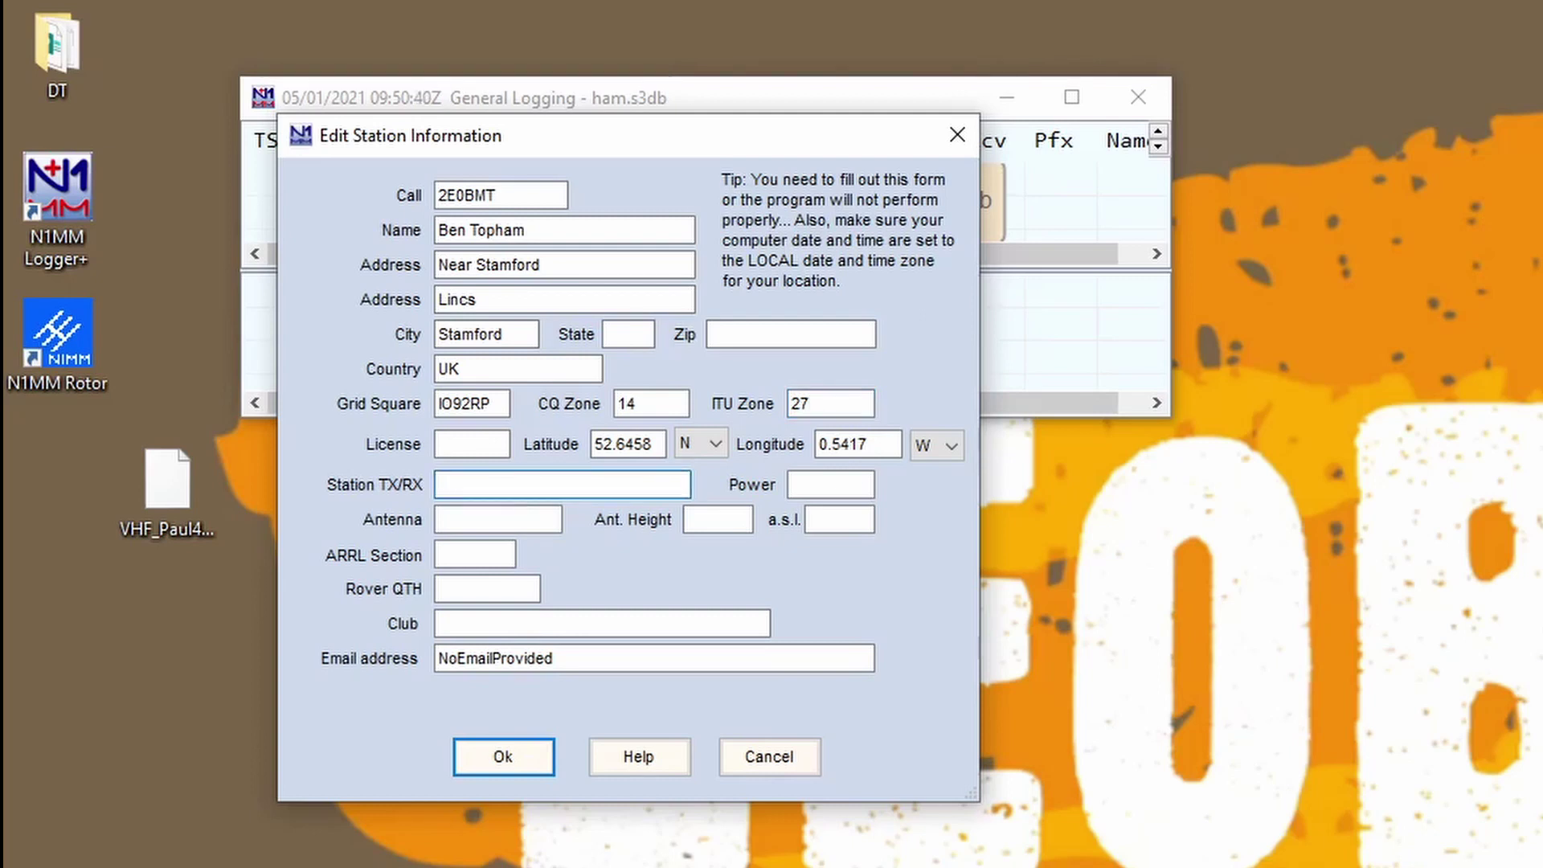
pyautogui.write('Y')
pyautogui.write('asu')
pyautogui.press('BackSpace')
pyautogui.write('su 817')
pyautogui.click(830, 484)
pyautogui.write('5')
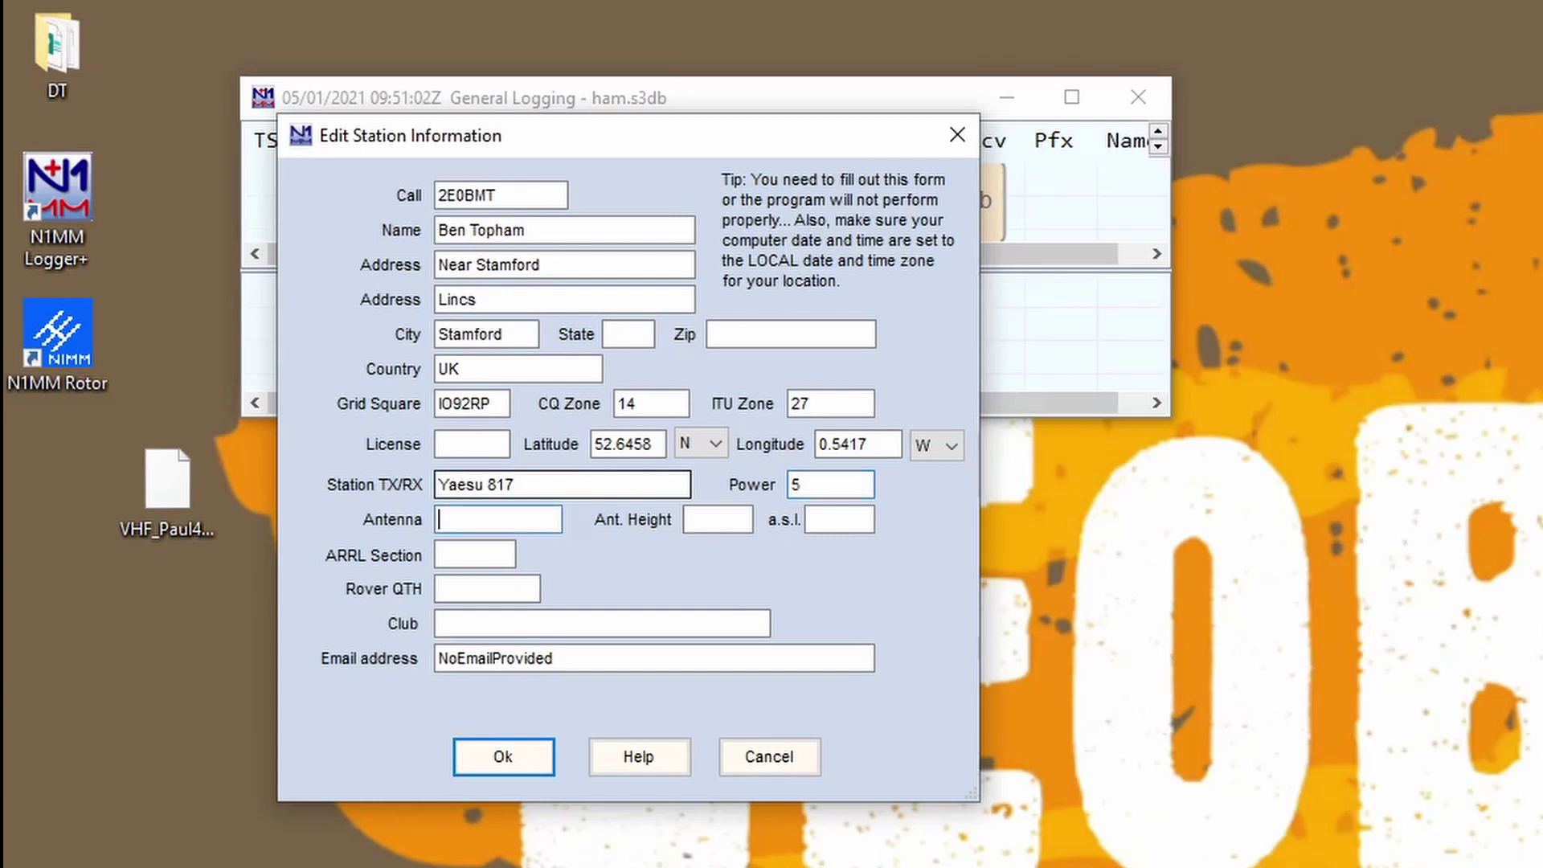
# Set the antenna to 6 Ele Yagi and the ARRL section to DX, and accept the station information
pyautogui.click(498, 519)
pyautogui.write('6 Ele Yagi')
pyautogui.press('Tab')
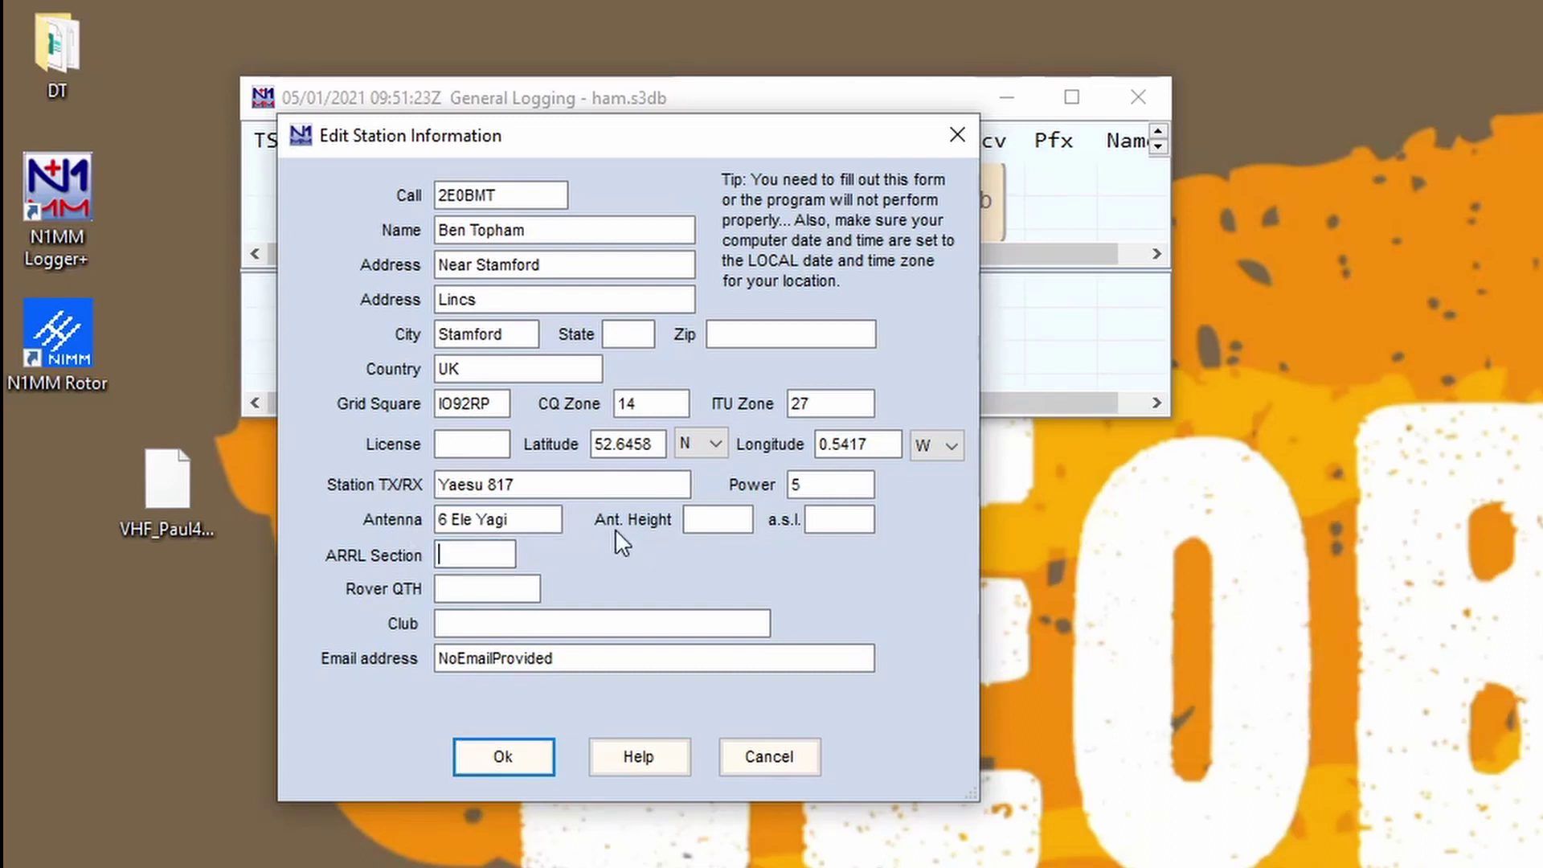
pyautogui.write('DX')
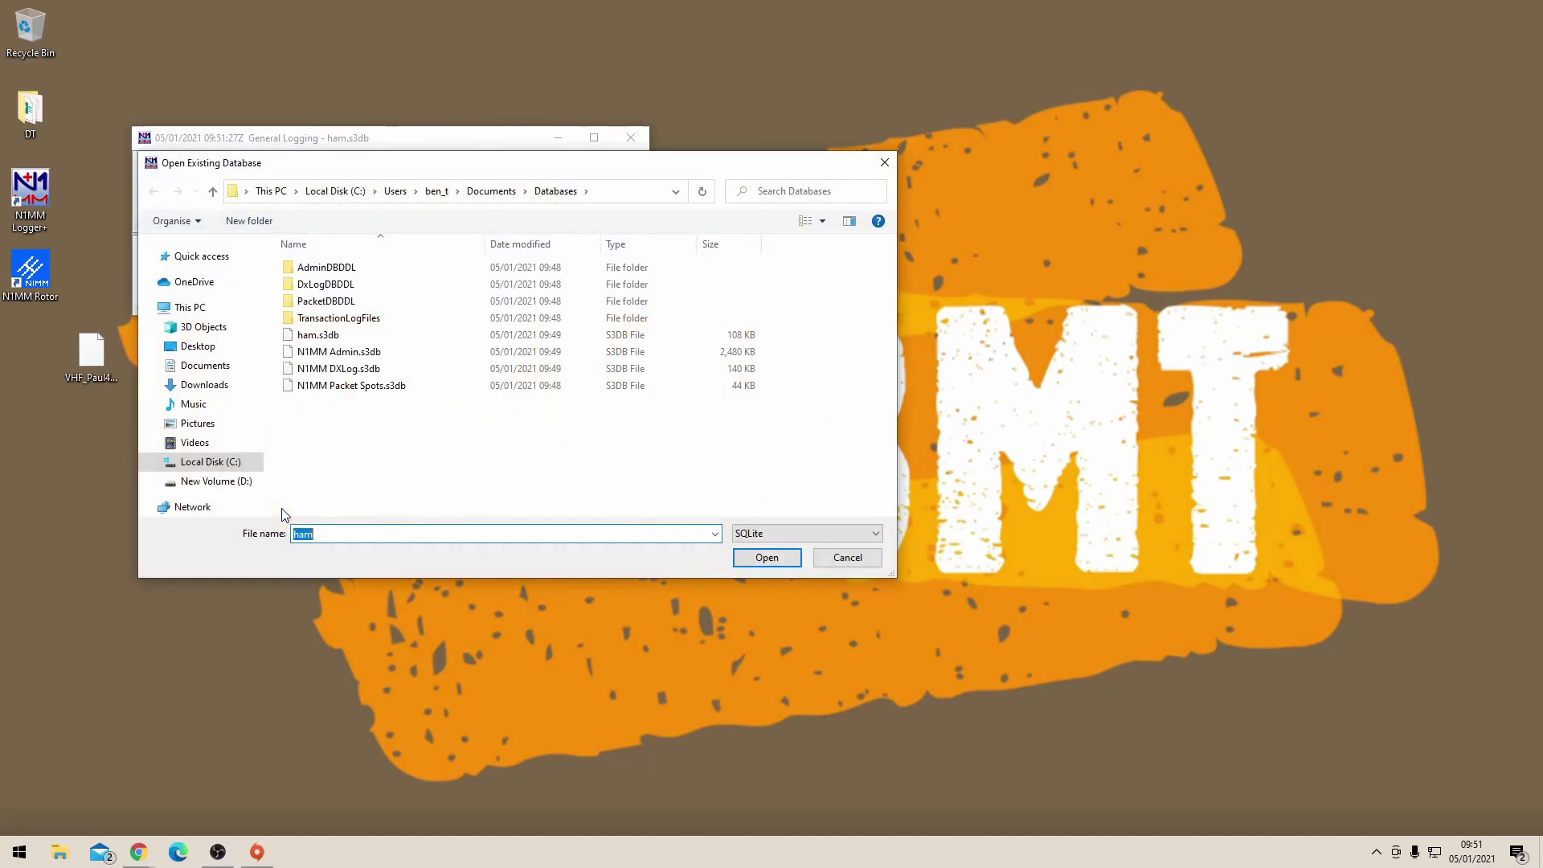
# Open the ham database and confirm the DX General Logging log with the station's call sign as operator
pyautogui.click(765, 557)
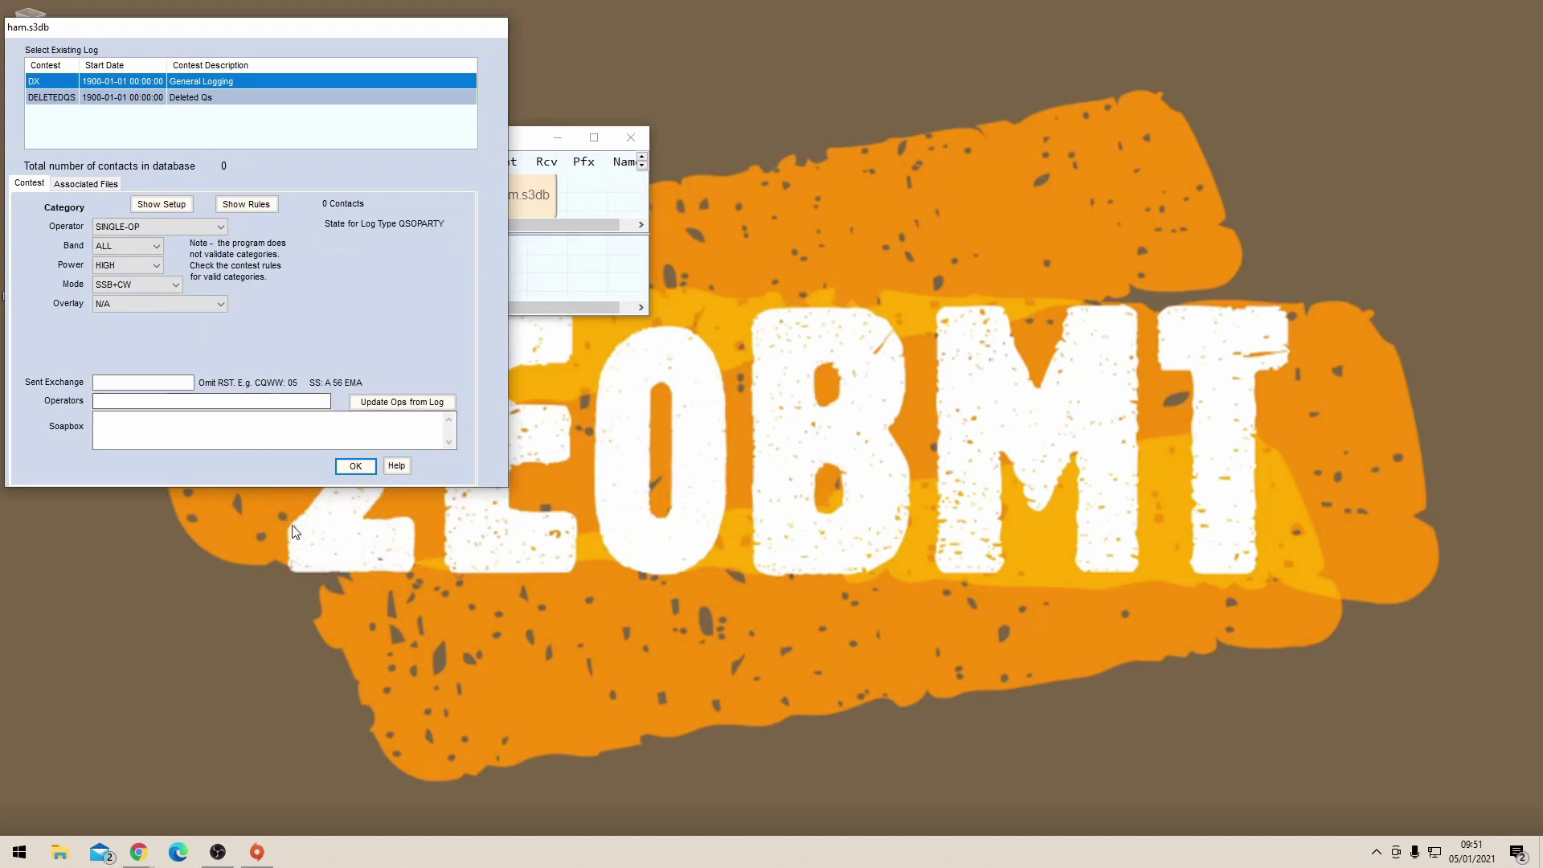
pyautogui.click(221, 400)
pyautogui.write('2E0BMT')
pyautogui.click(354, 472)
# Exit N1MM Logger+ and open This PC in File Explorer
pyautogui.click(486, 200)
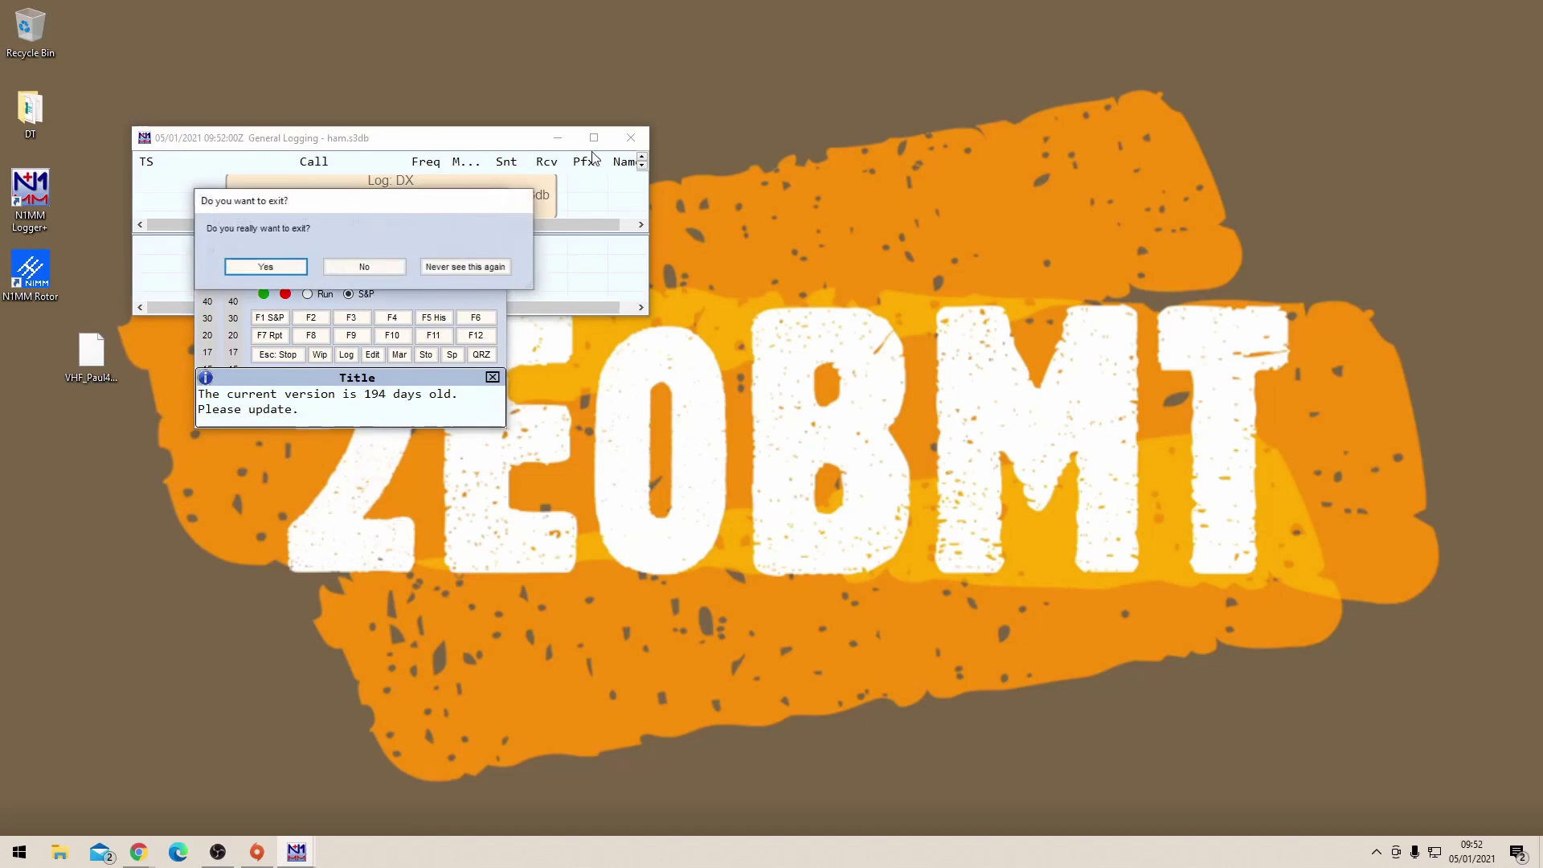
pyautogui.click(362, 265)
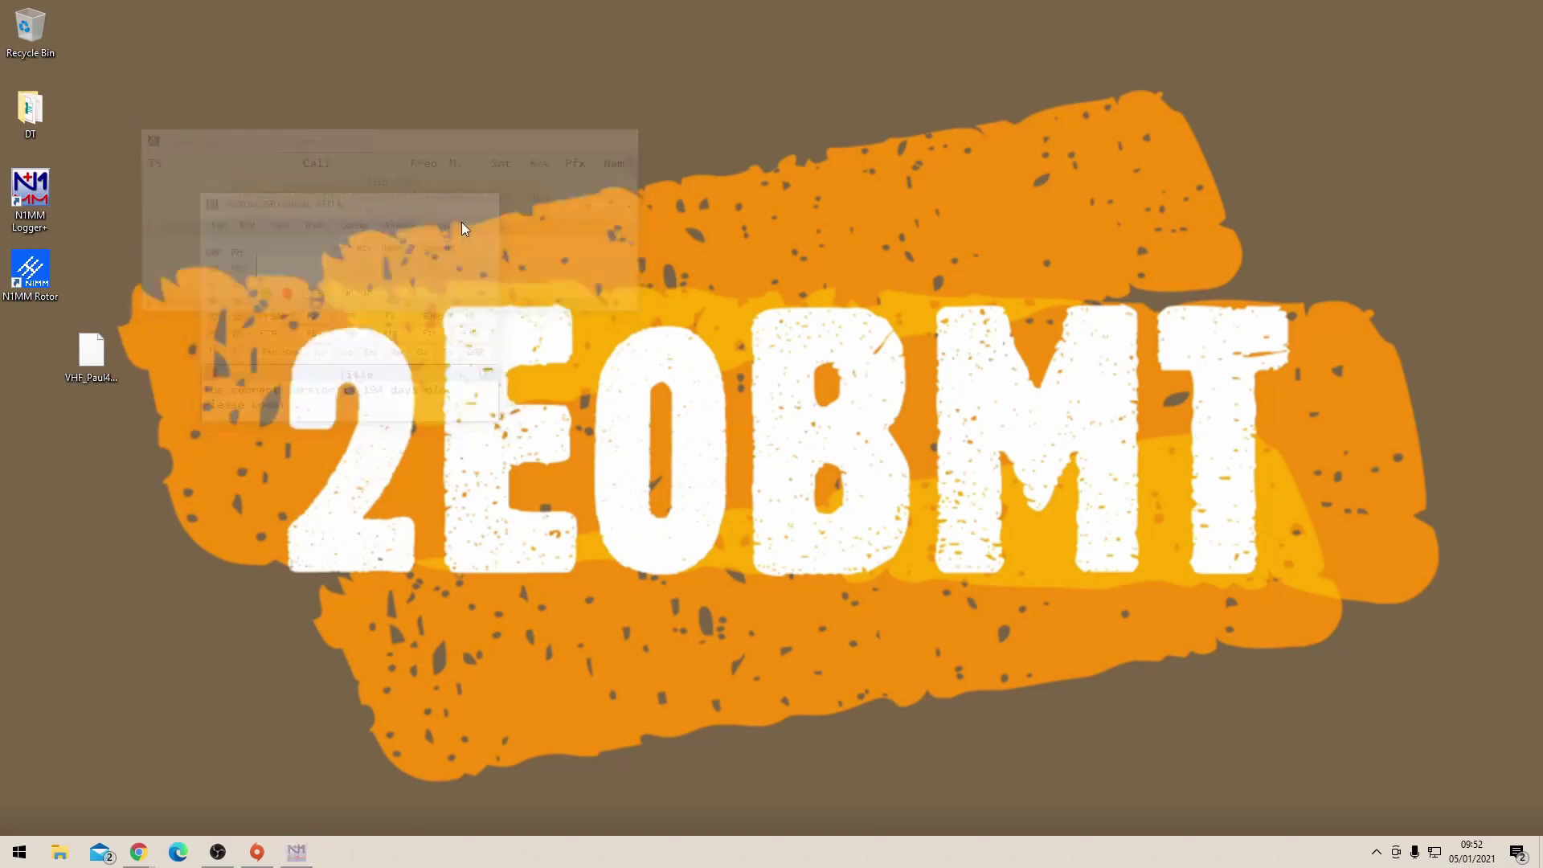
pyautogui.press('super')
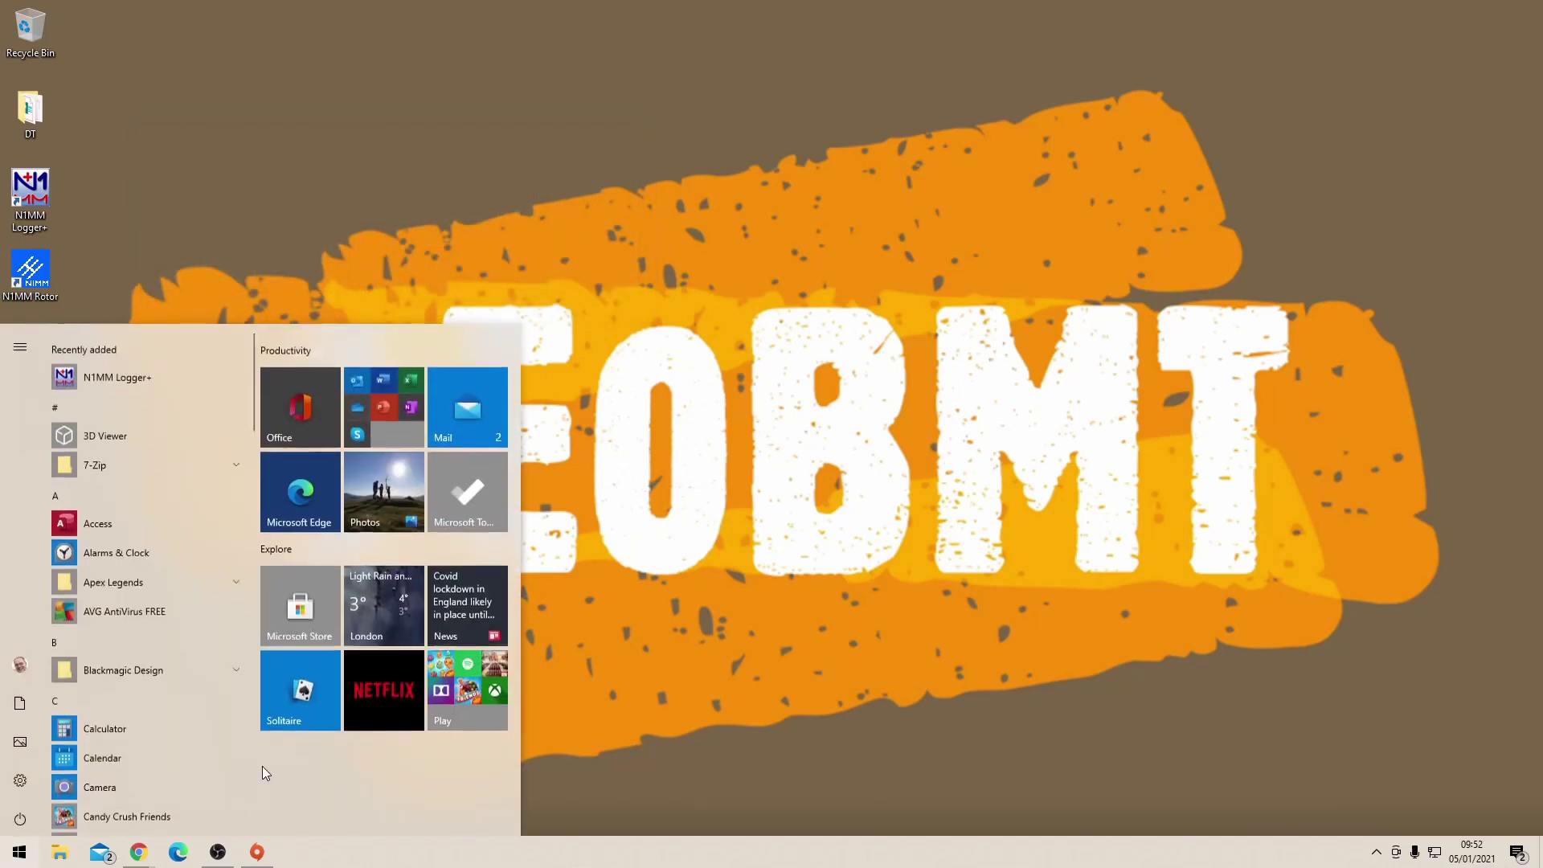
pyautogui.write('comp')
pyautogui.press('Return')
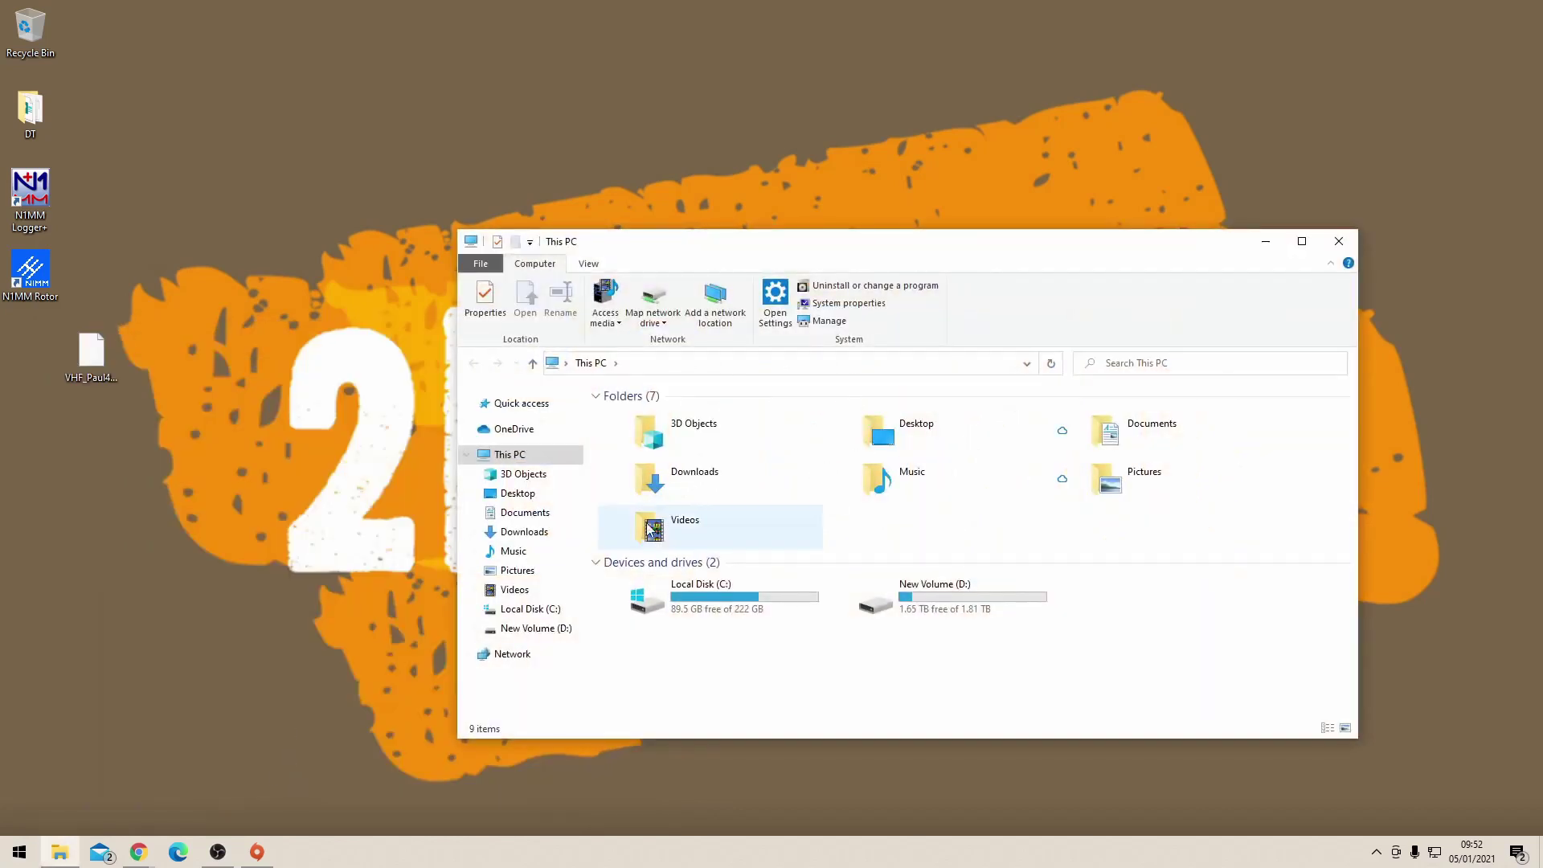
# Move VHF_Paul4.UDC from the desktop into the UserDefinedContests folder inside the user's Documents on drive C:
pyautogui.doubleClick(759, 585)
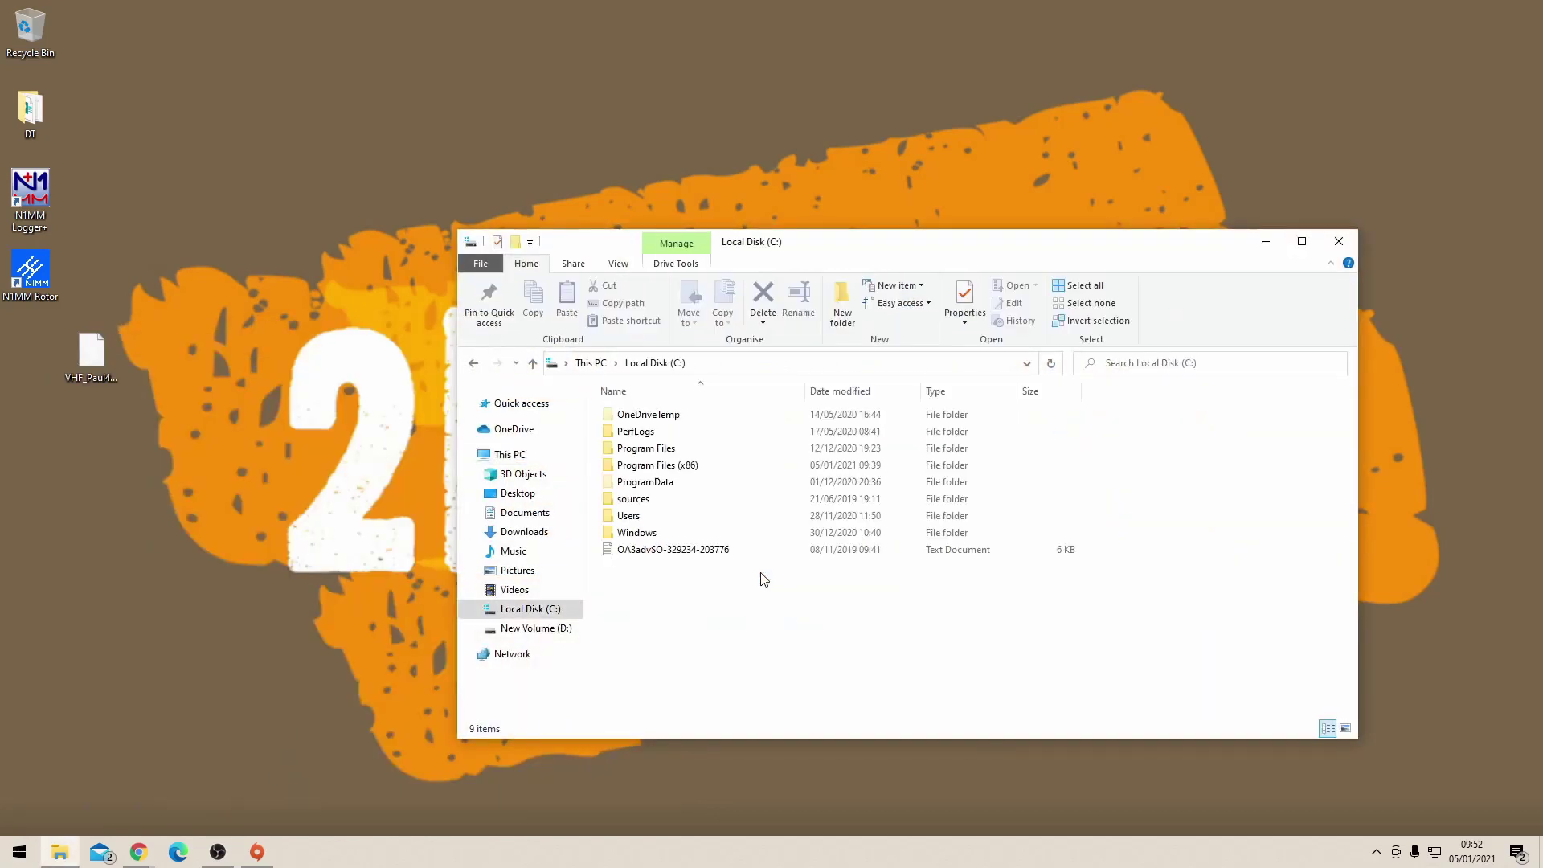
pyautogui.doubleClick(657, 515)
pyautogui.doubleClick(658, 414)
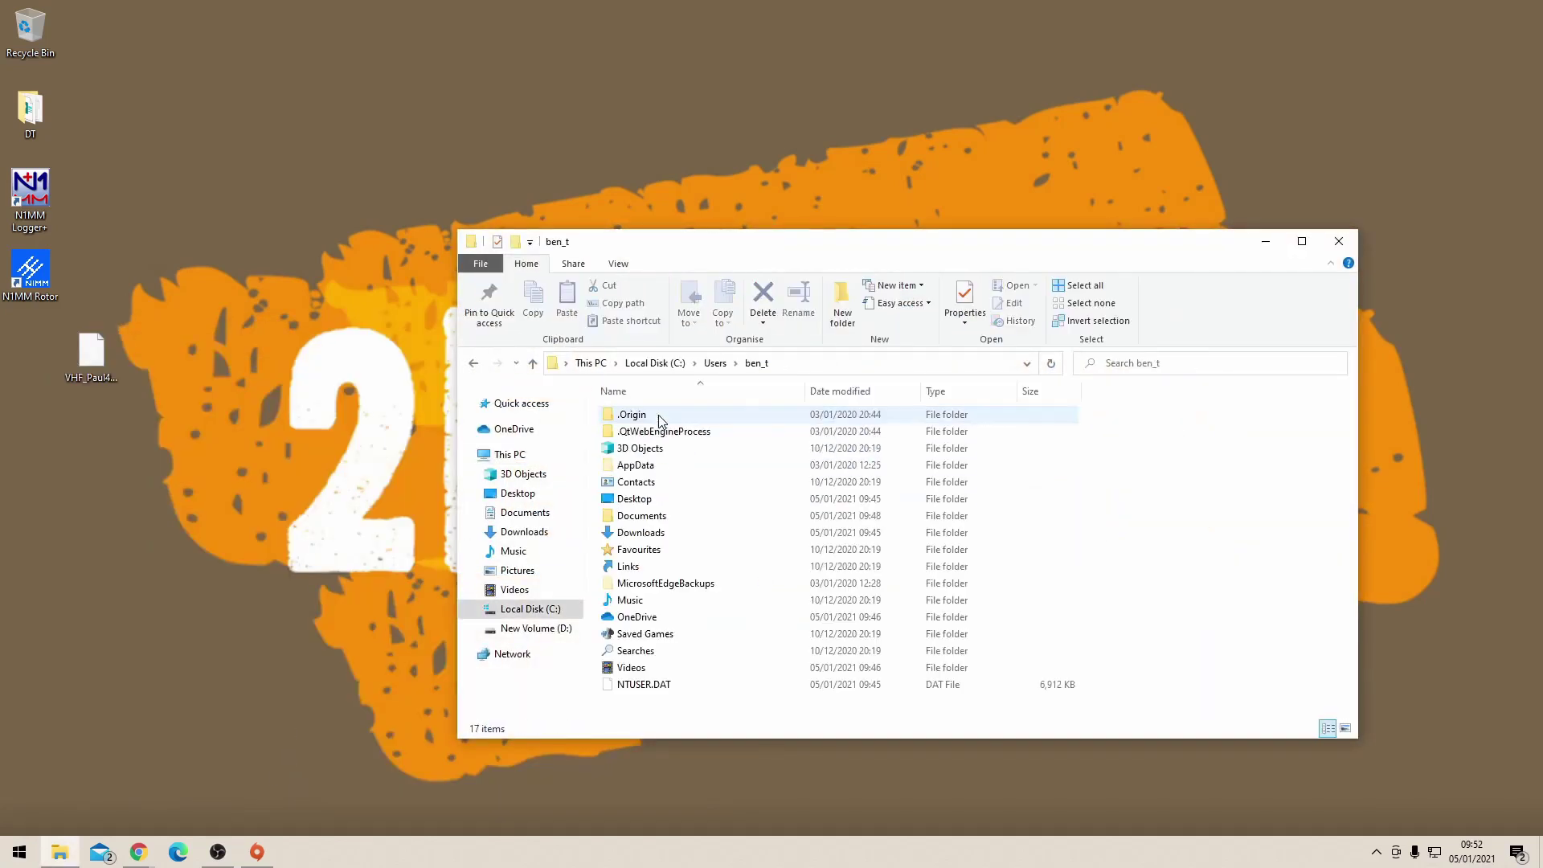
pyautogui.doubleClick(660, 516)
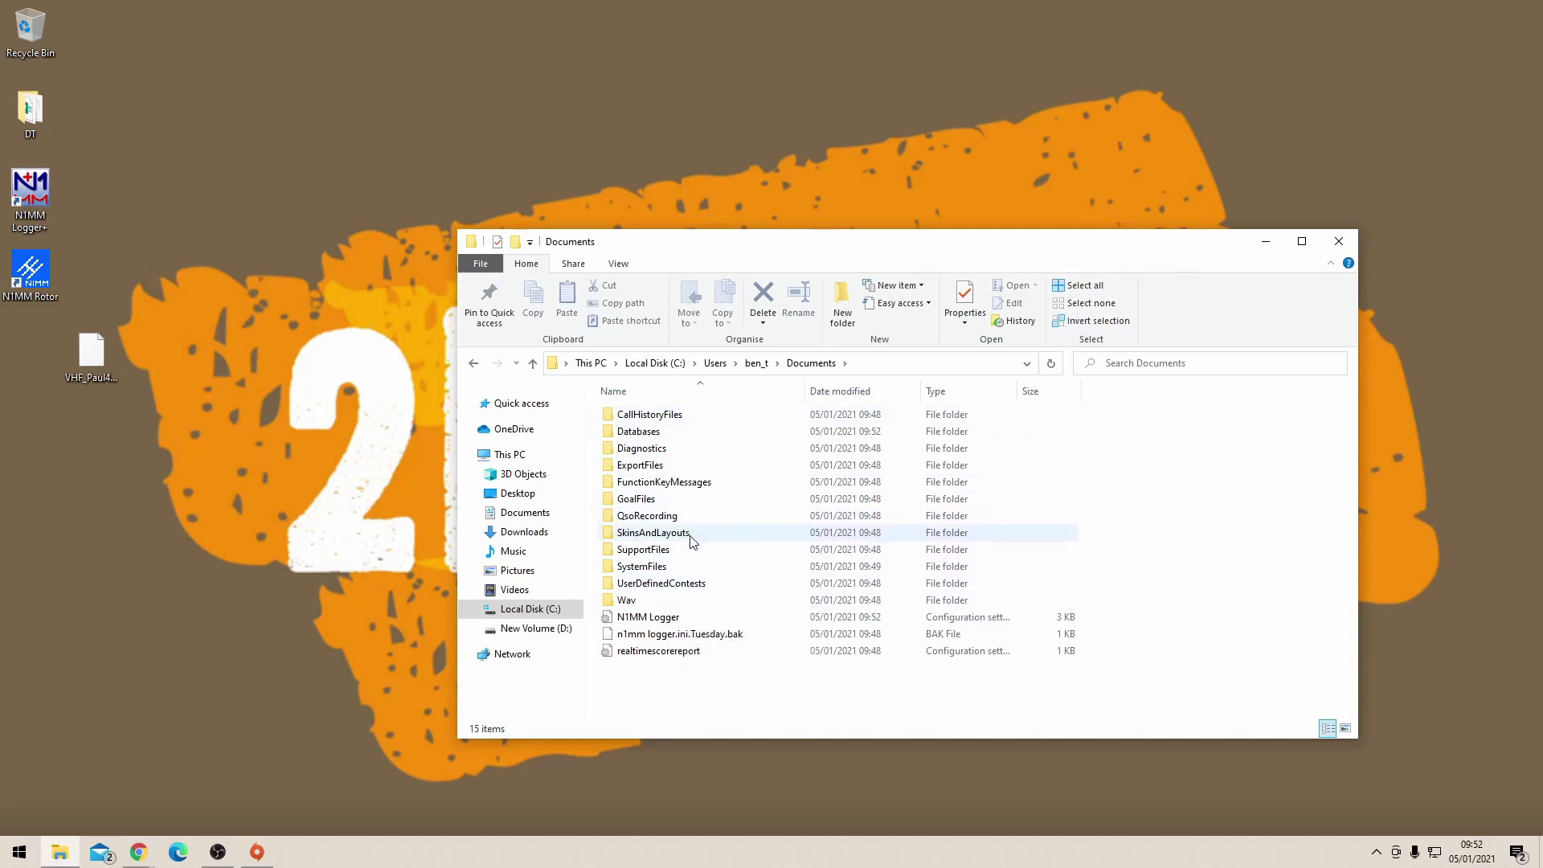
pyautogui.doubleClick(671, 583)
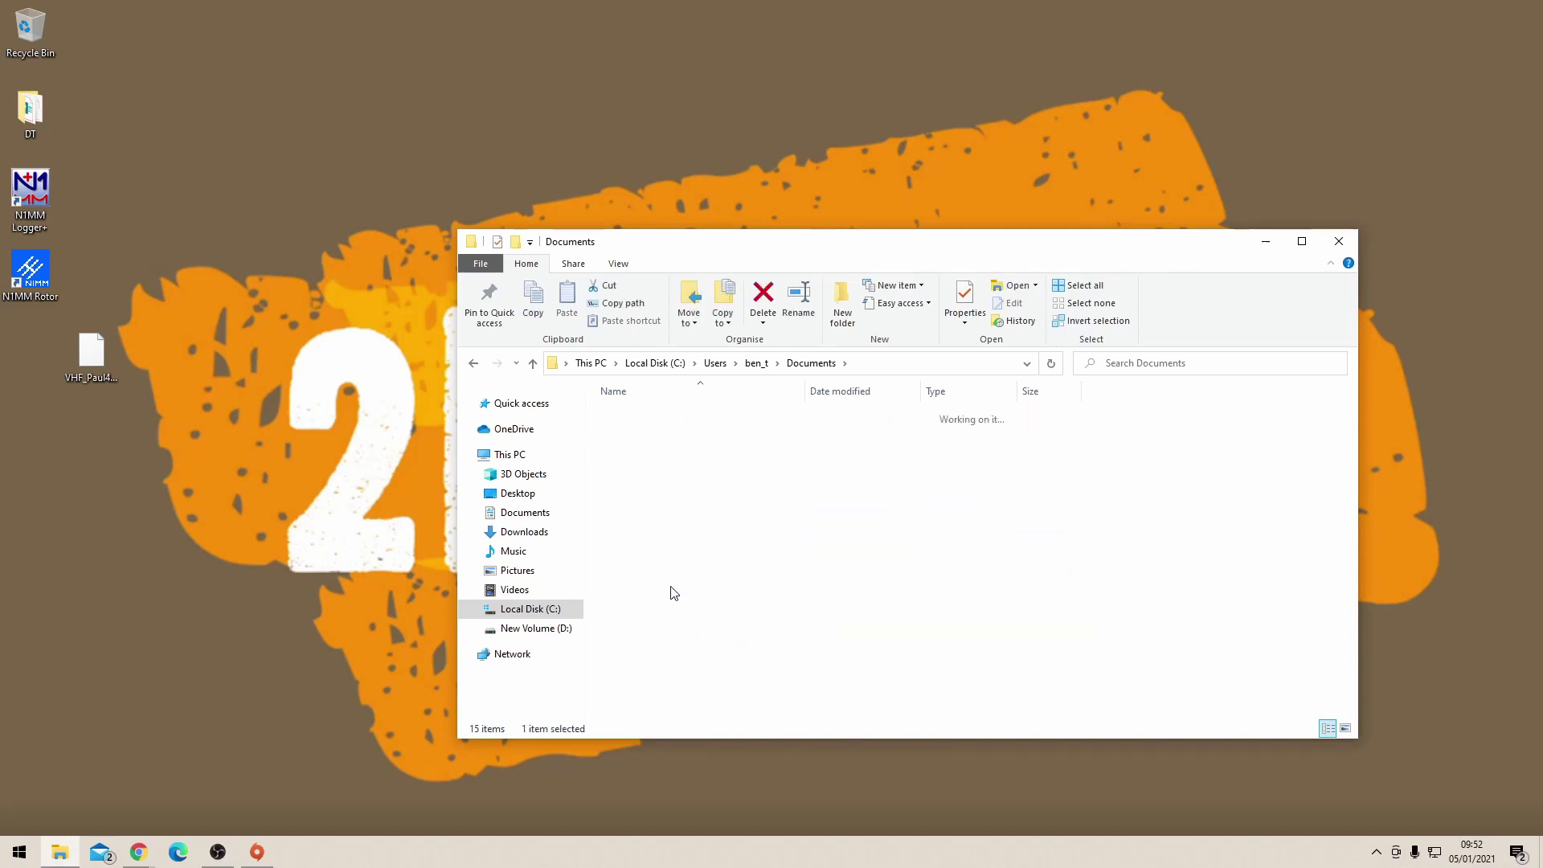
pyautogui.moveTo(92, 353); pyautogui.dragTo(726, 487)
pyautogui.click(723, 462)
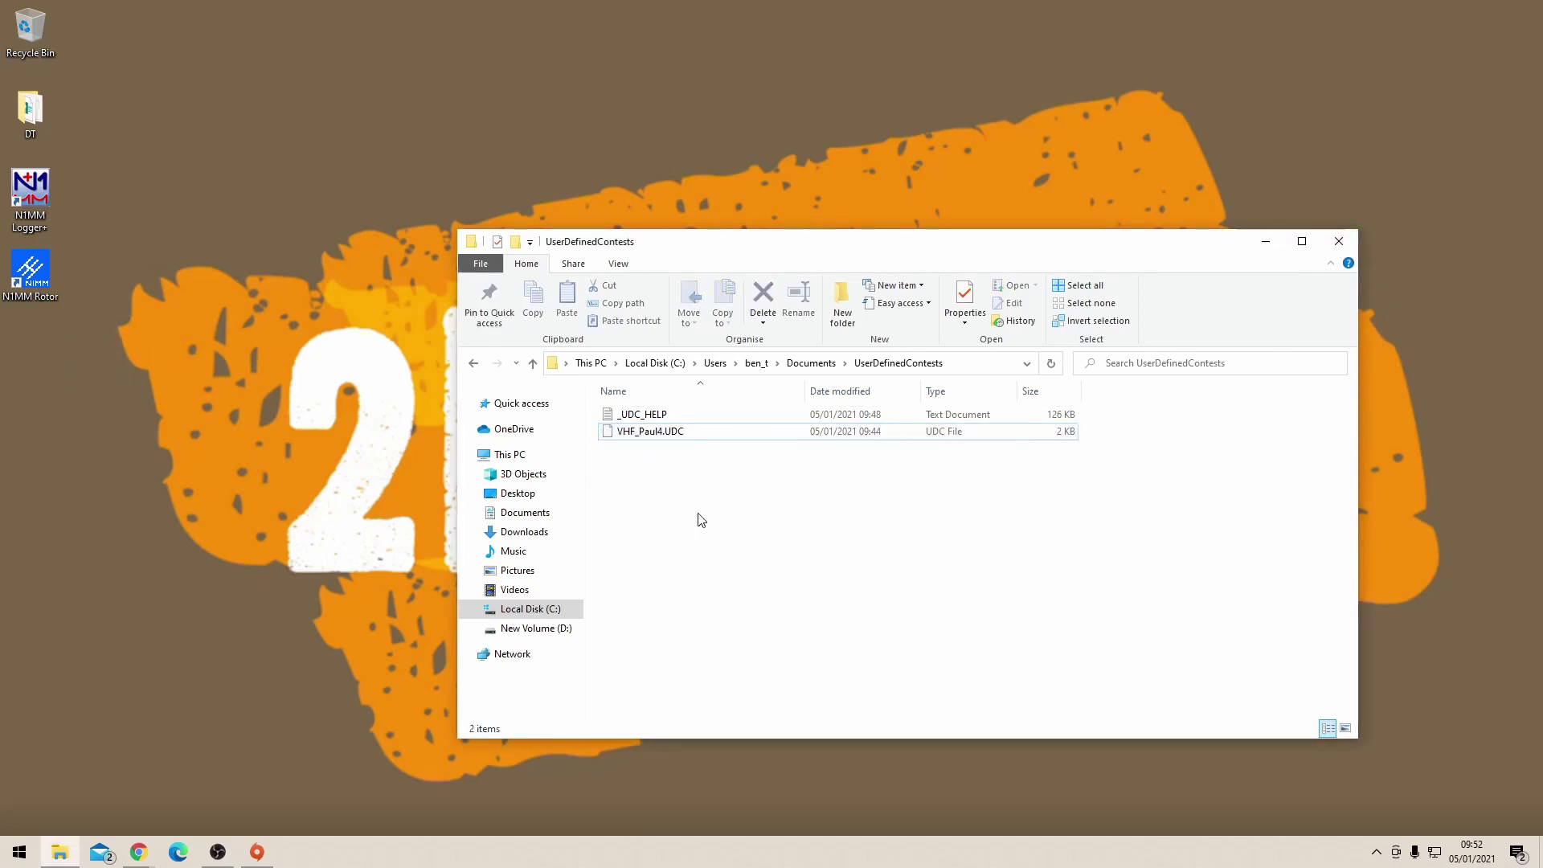
# Start N1MM Logger+ and create a new log in the current database with the log type VHF_PAUL4
pyautogui.doubleClick(32, 197)
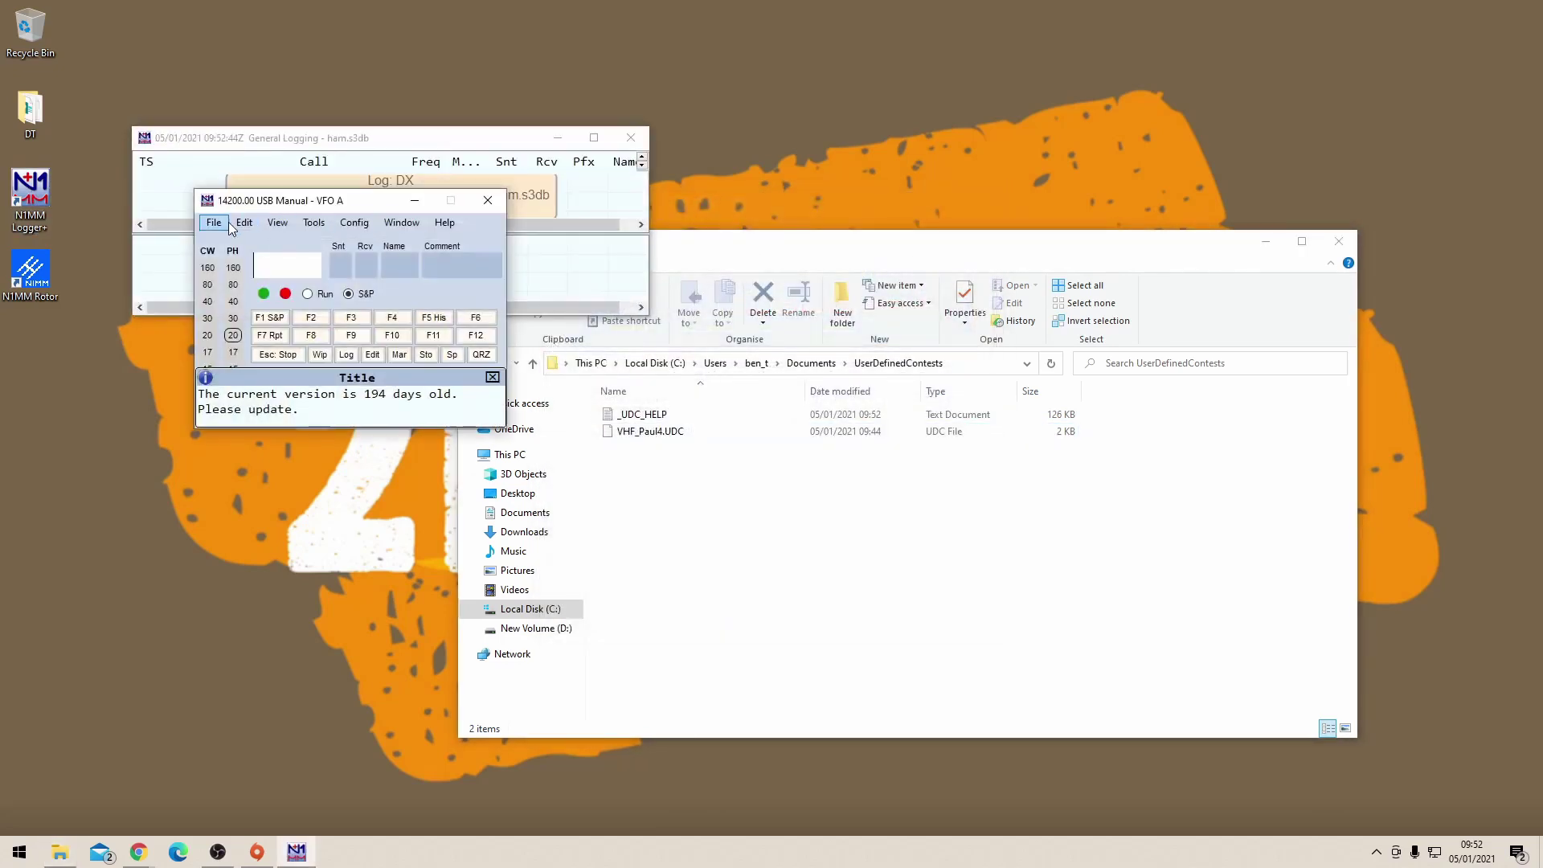
pyautogui.click(228, 225)
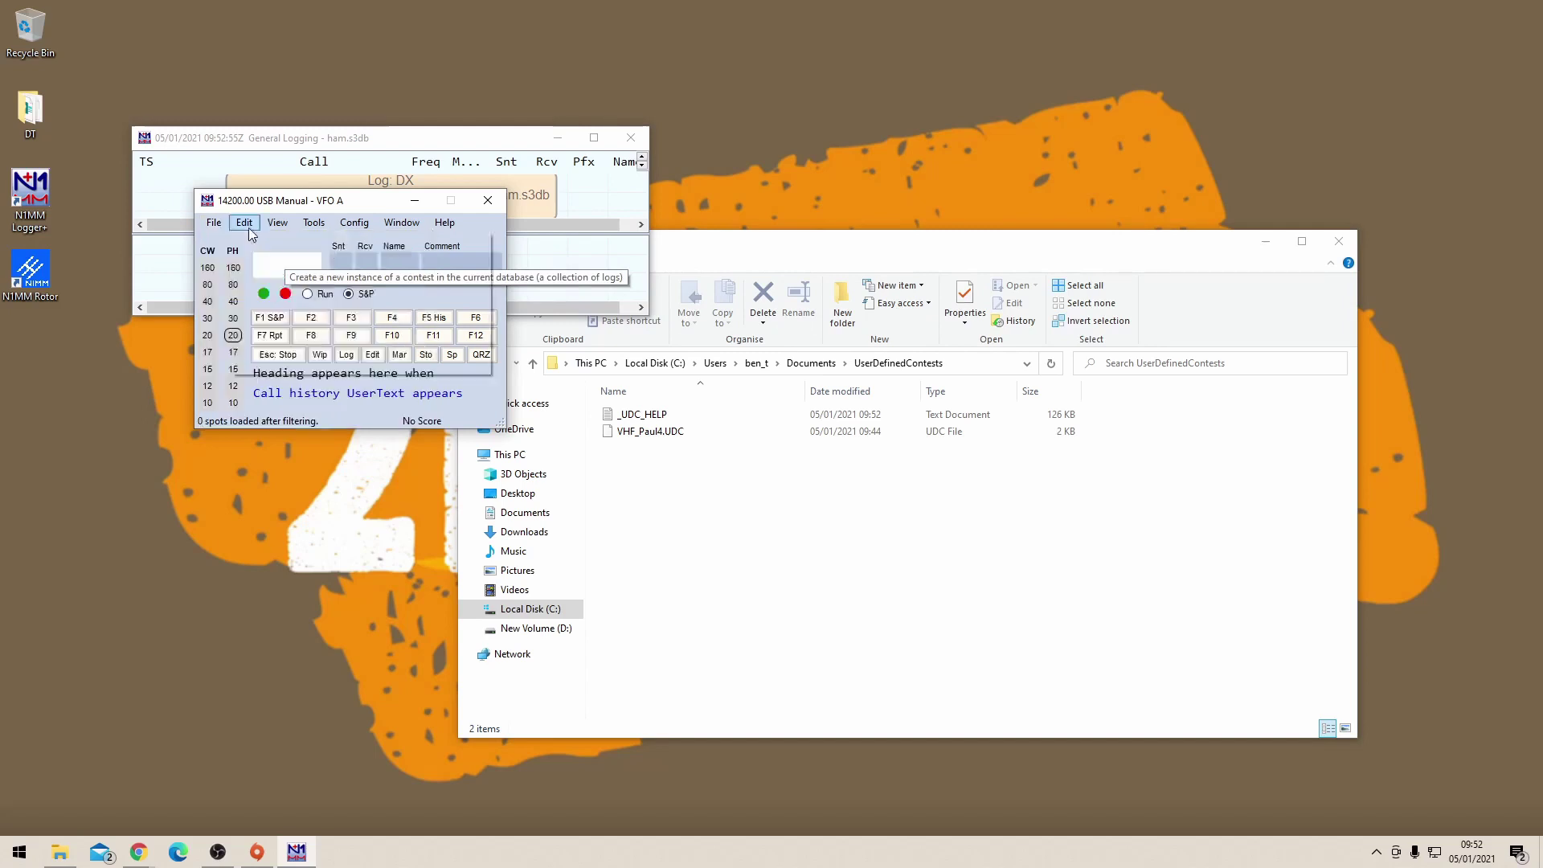
pyautogui.click(215, 224)
pyautogui.click(252, 242)
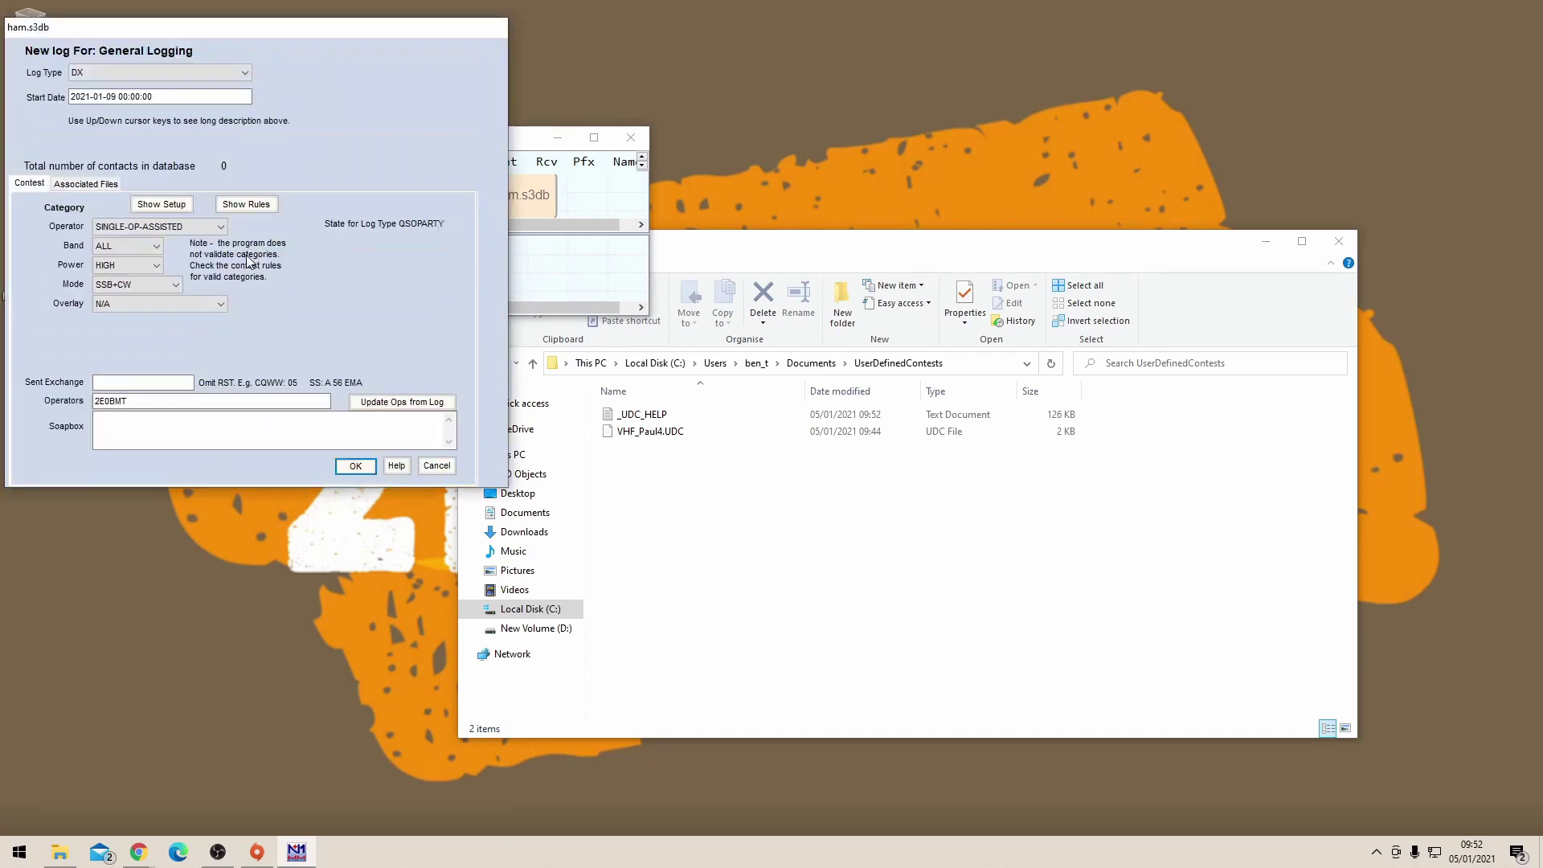
pyautogui.click(207, 74)
pyautogui.moveTo(247, 238); pyautogui.dragTo(245, 428)
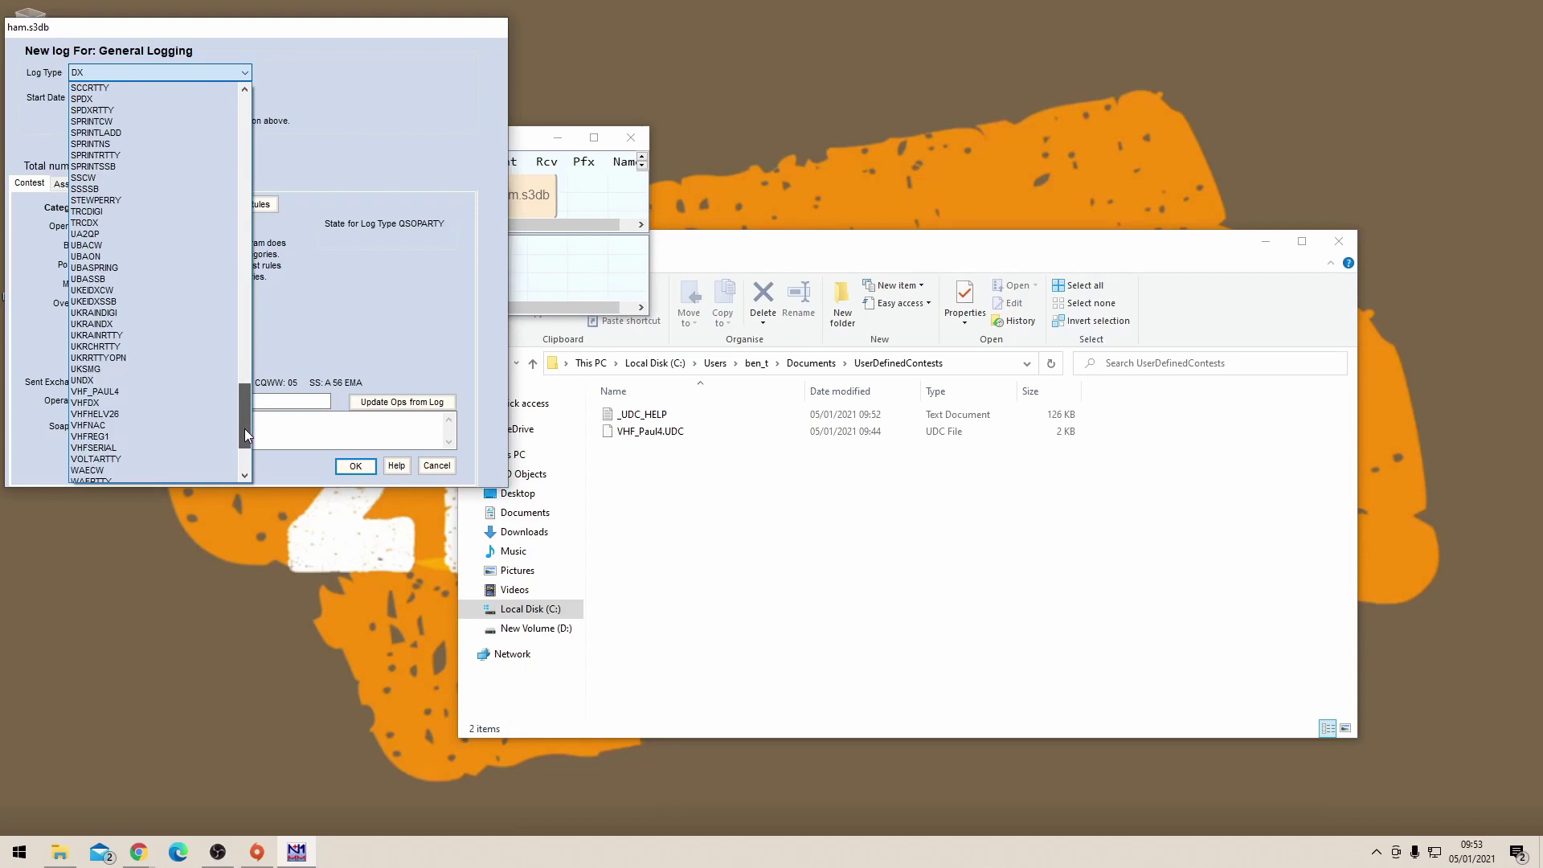
pyautogui.click(135, 393)
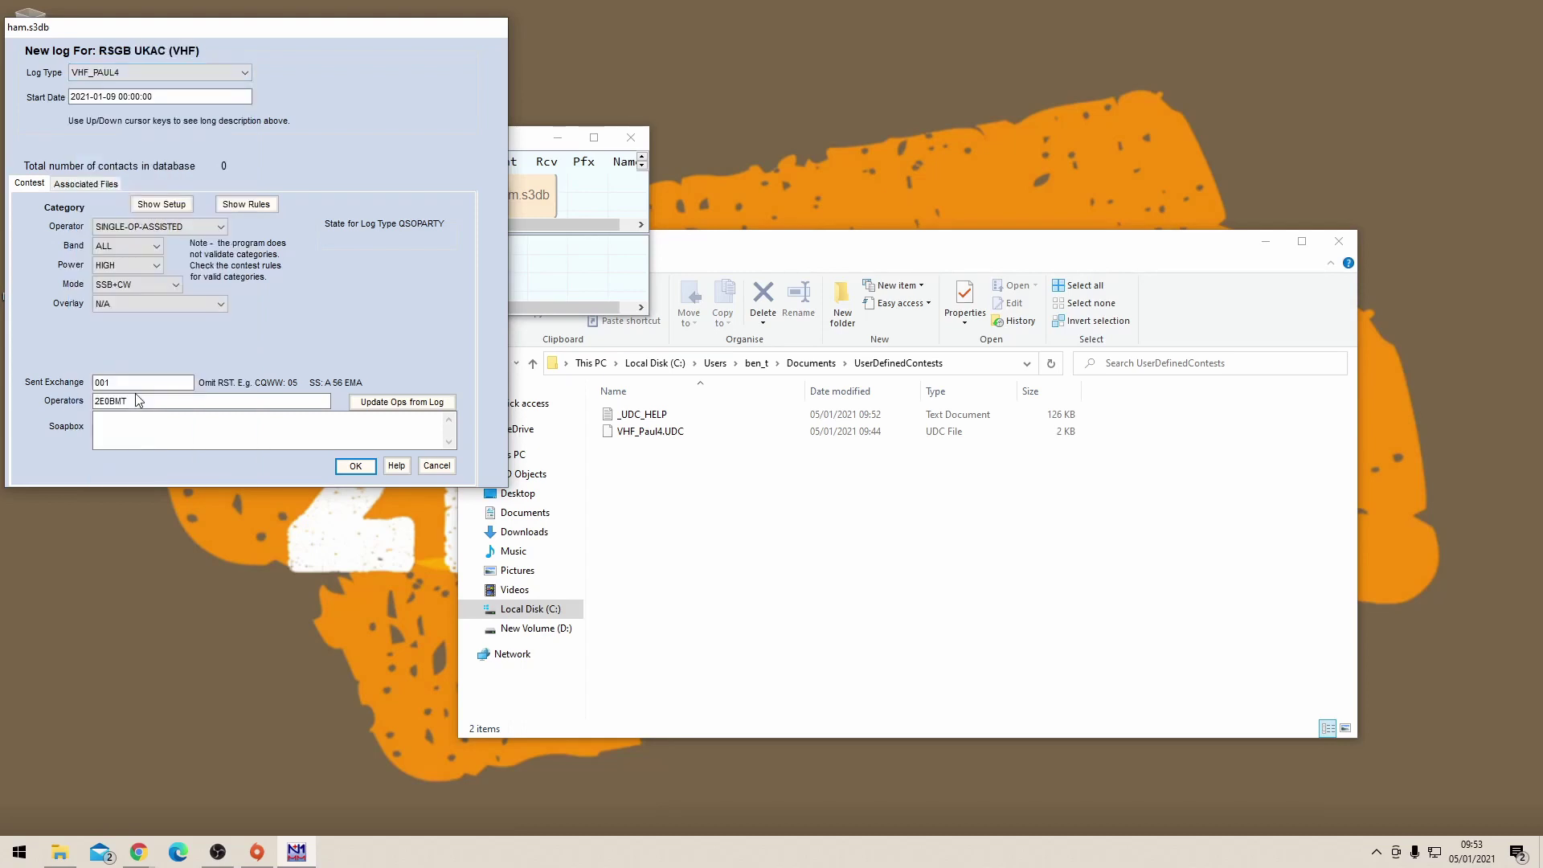
pyautogui.click(356, 466)
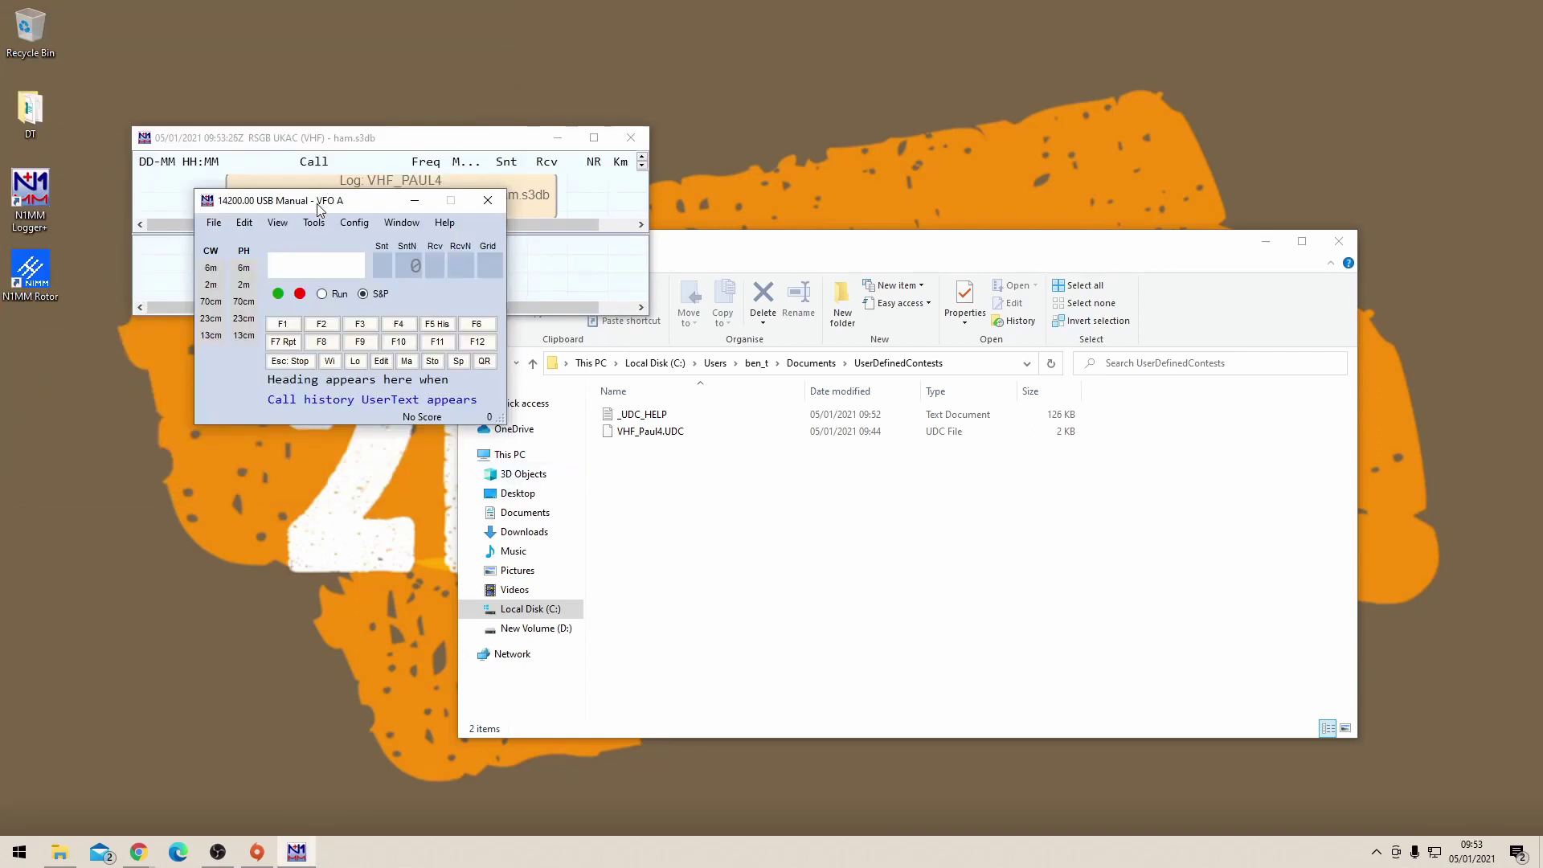
# Move the entry window clear of the log's contact list and enter the station's own call sign for a test contact
pyautogui.moveTo(319, 208); pyautogui.dragTo(519, 264)
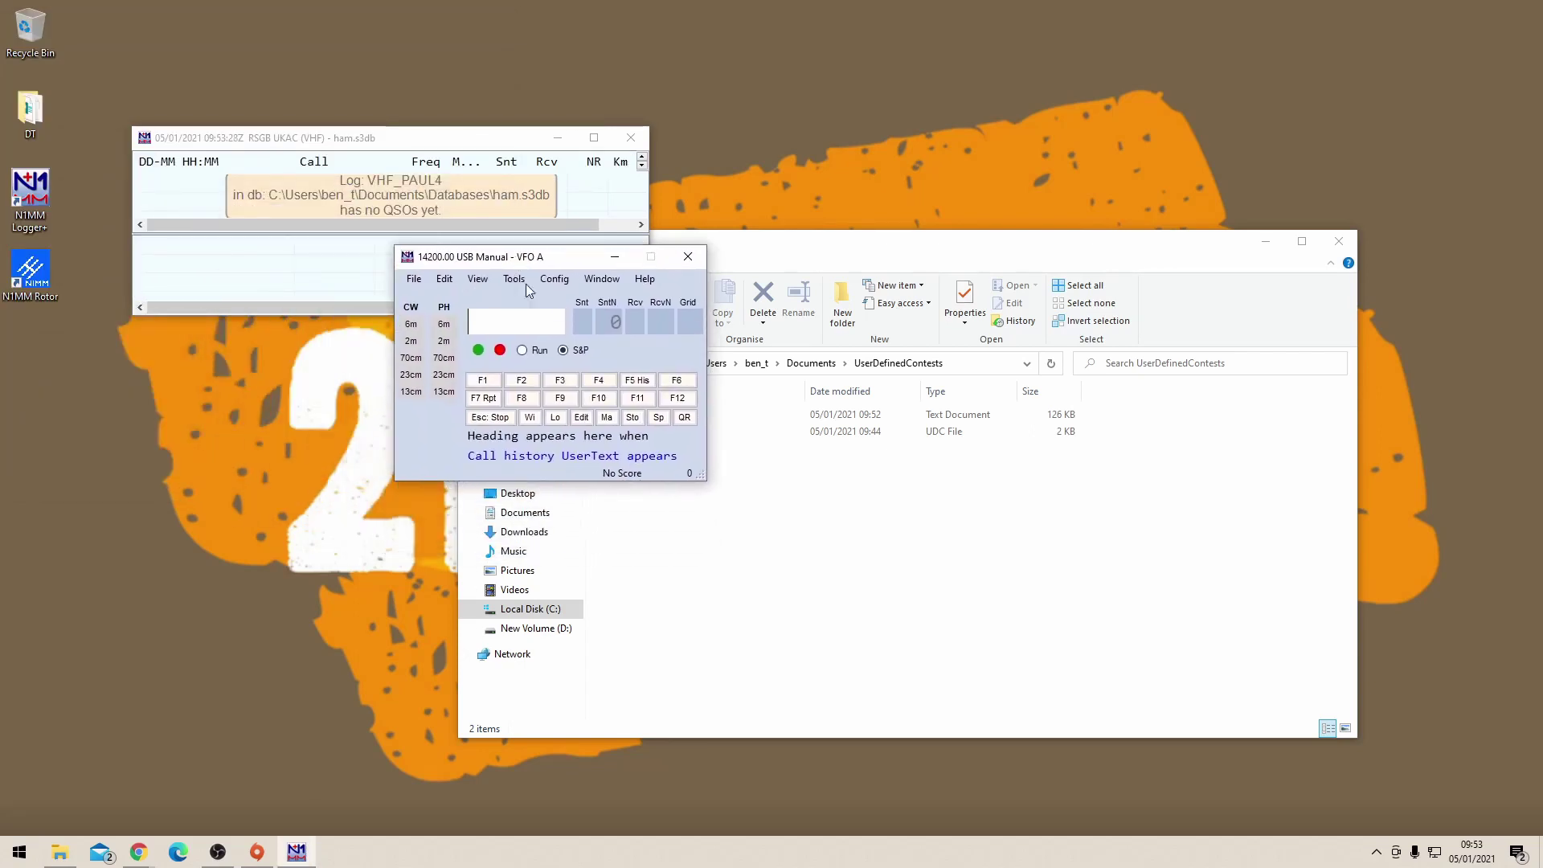
pyautogui.write('2')
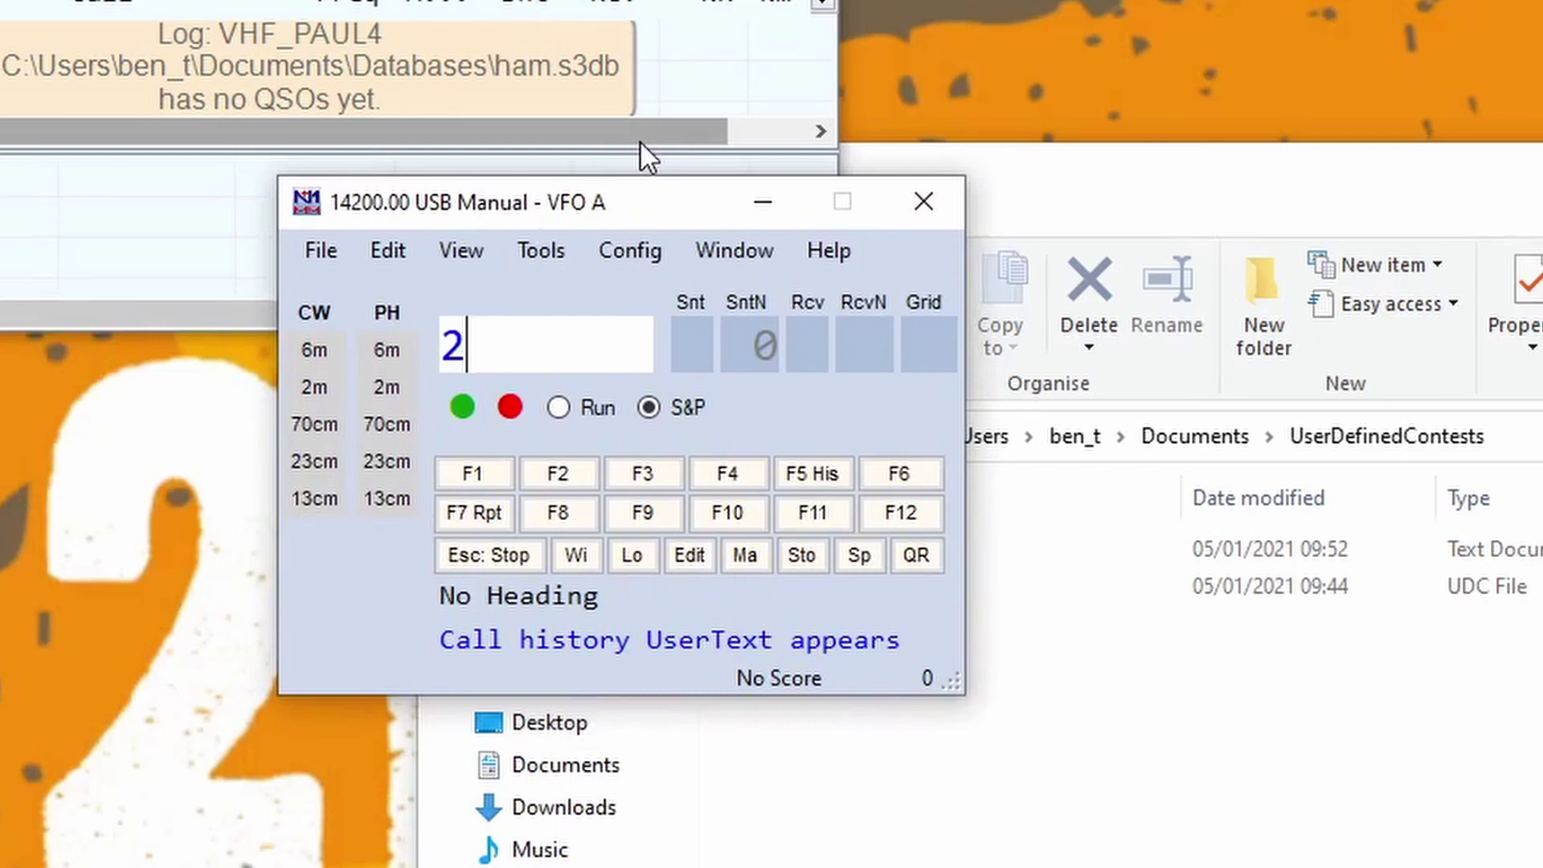
pyautogui.write('E0BMT')
pyautogui.press('Tab')
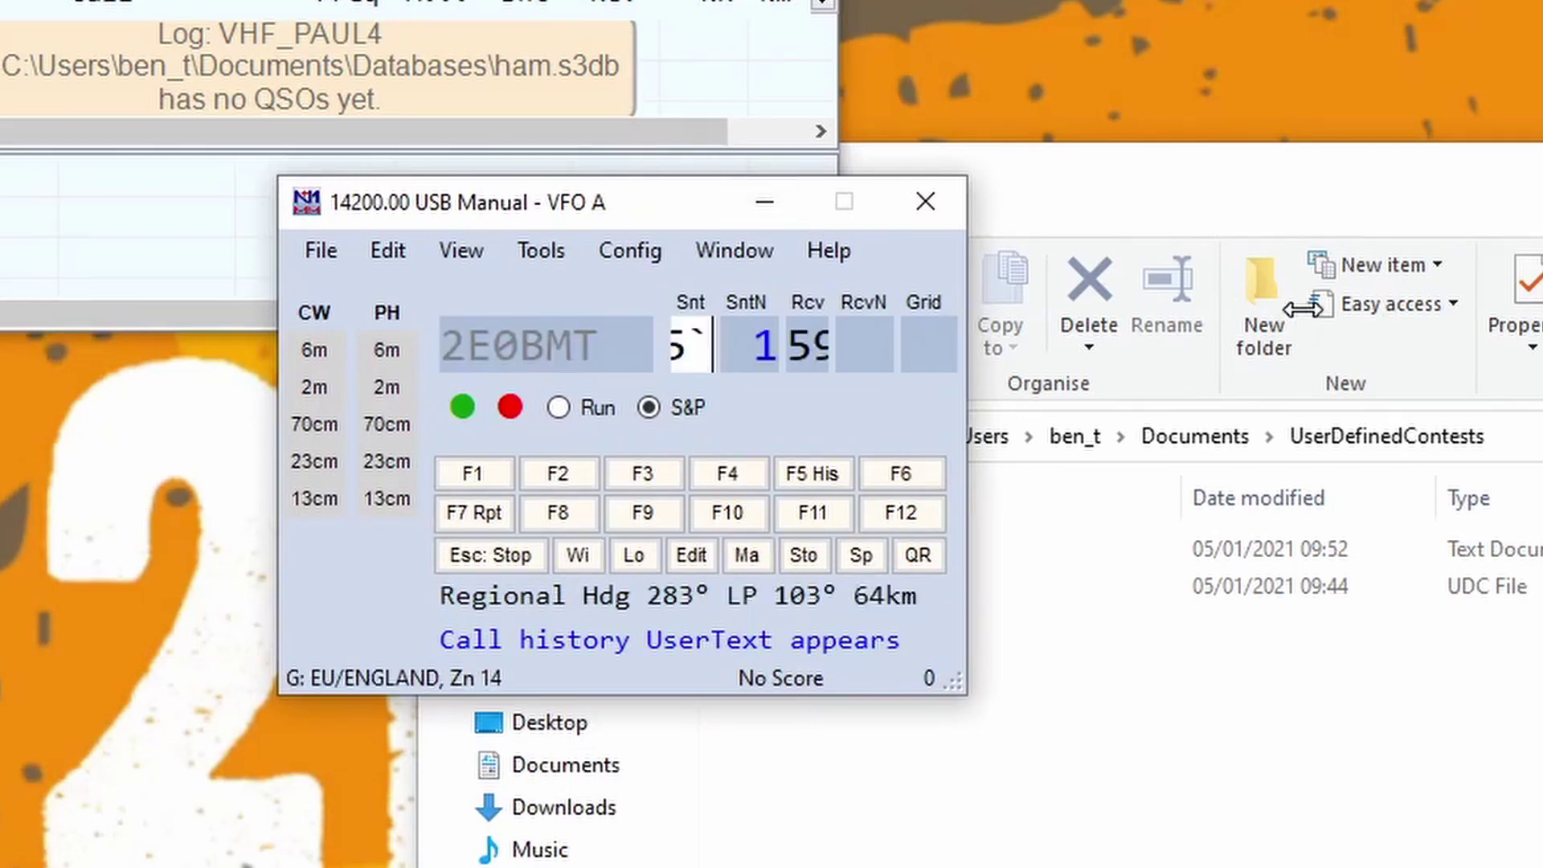
# Widen the entry window to show the full exchange fields and correct the sent report to 59
pyautogui.moveTo(965, 306); pyautogui.dragTo(1356, 315)
pyautogui.press('BackSpace')
pyautogui.press('BackSpace')
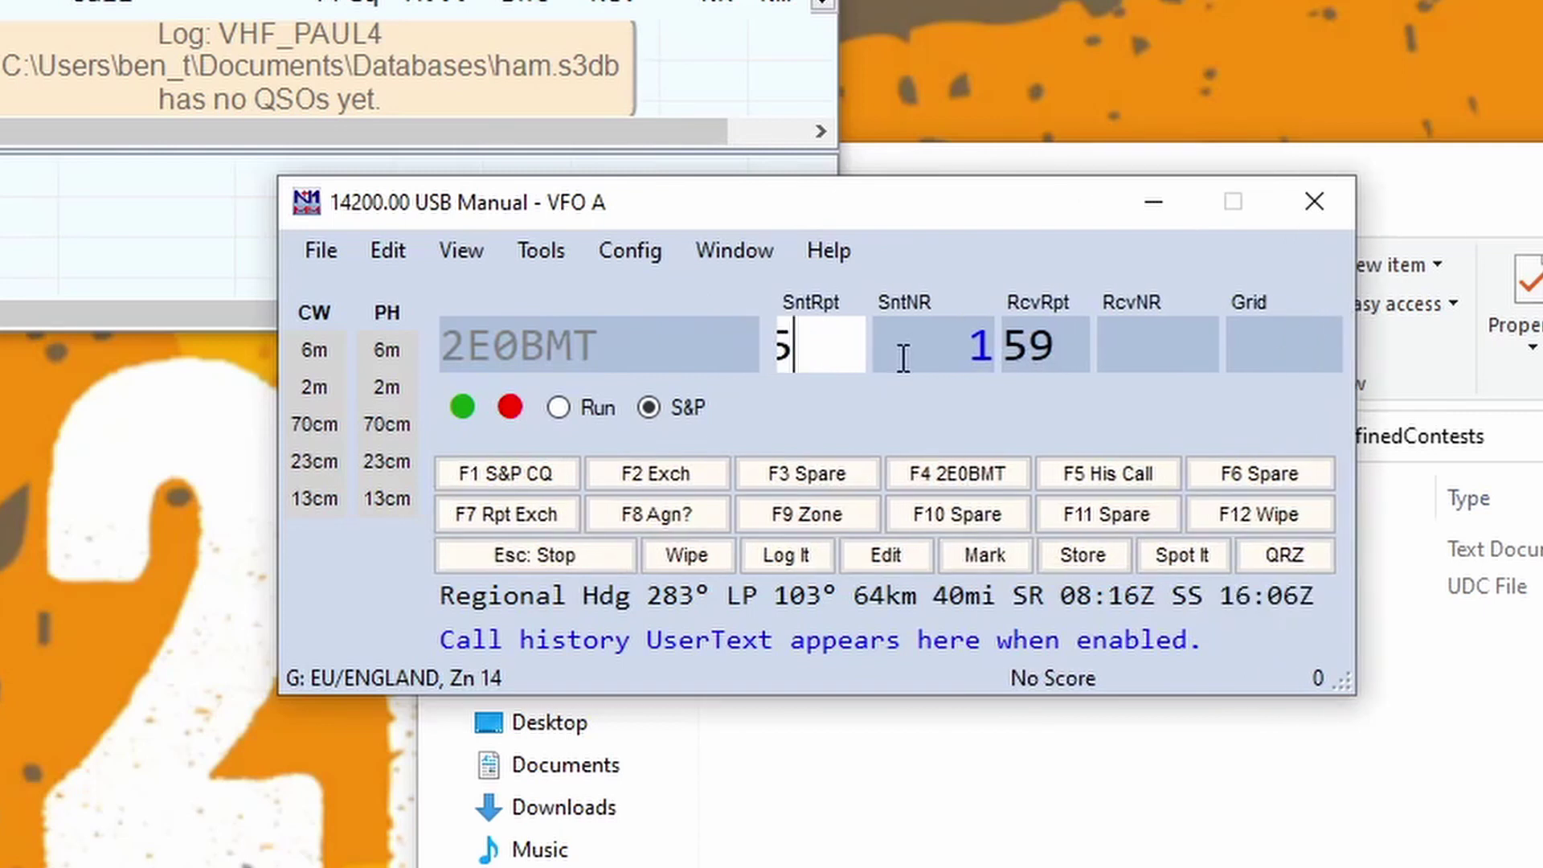
pyautogui.write('59')
pyautogui.press('space')
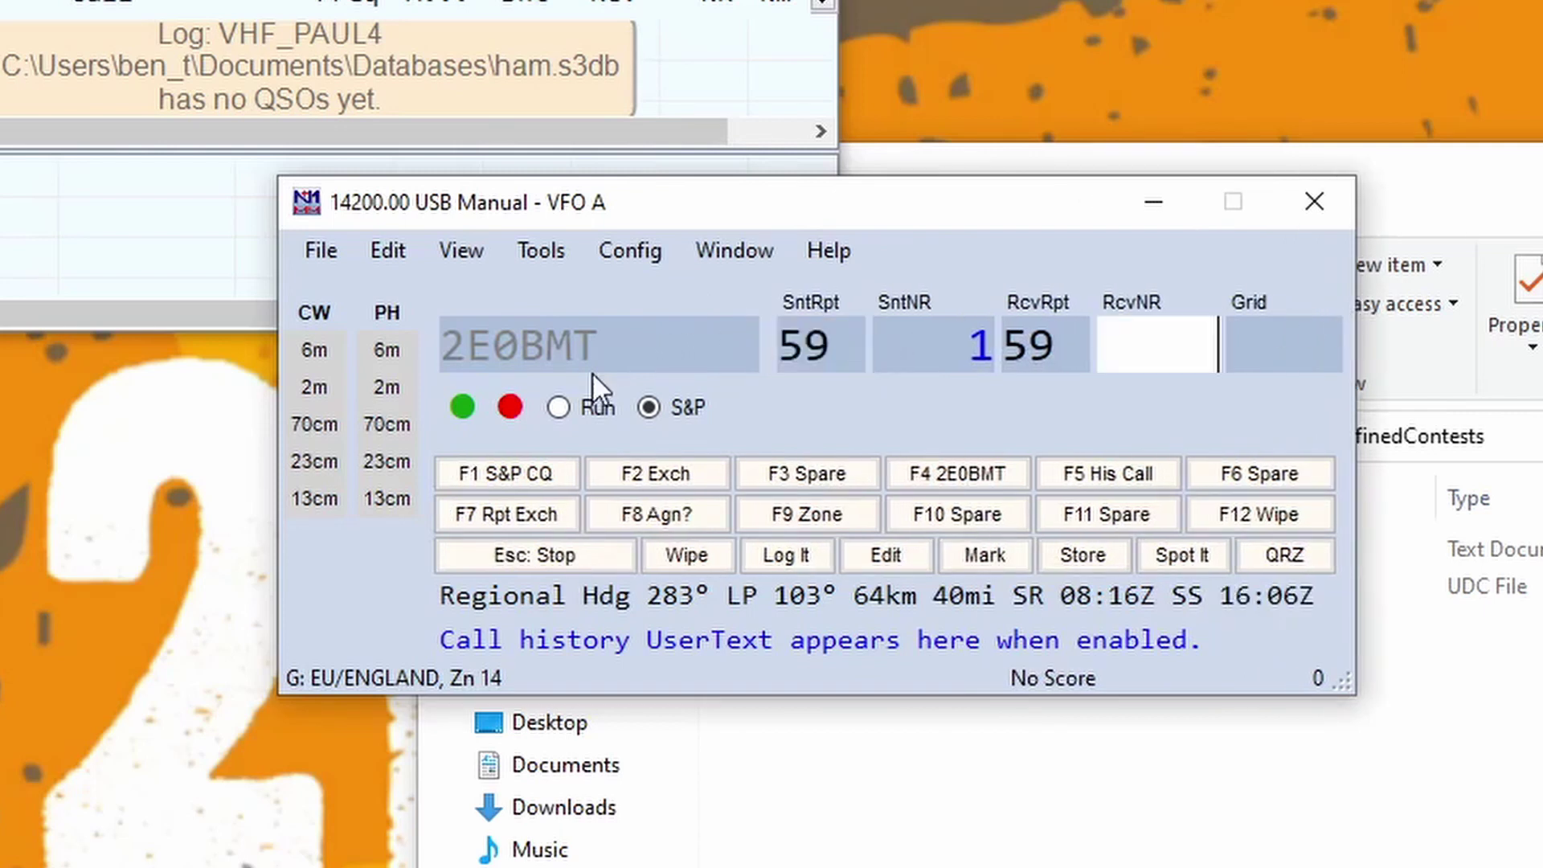
# Enter received number 1 and grid IO92RP for the test contact, and log it
pyautogui.click(877, 366)
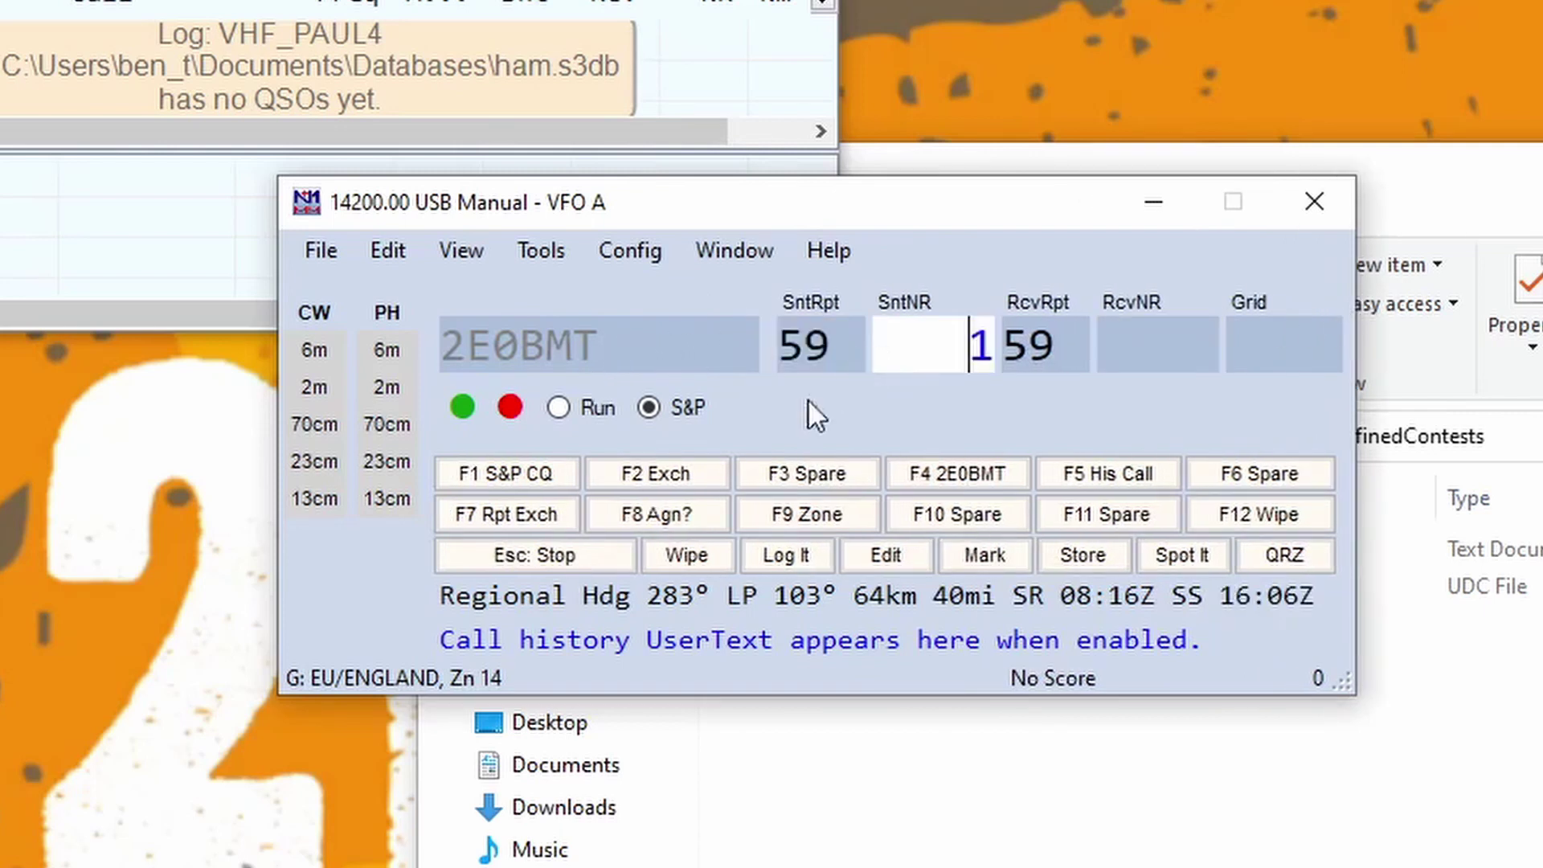
pyautogui.click(1136, 355)
pyautogui.write('1')
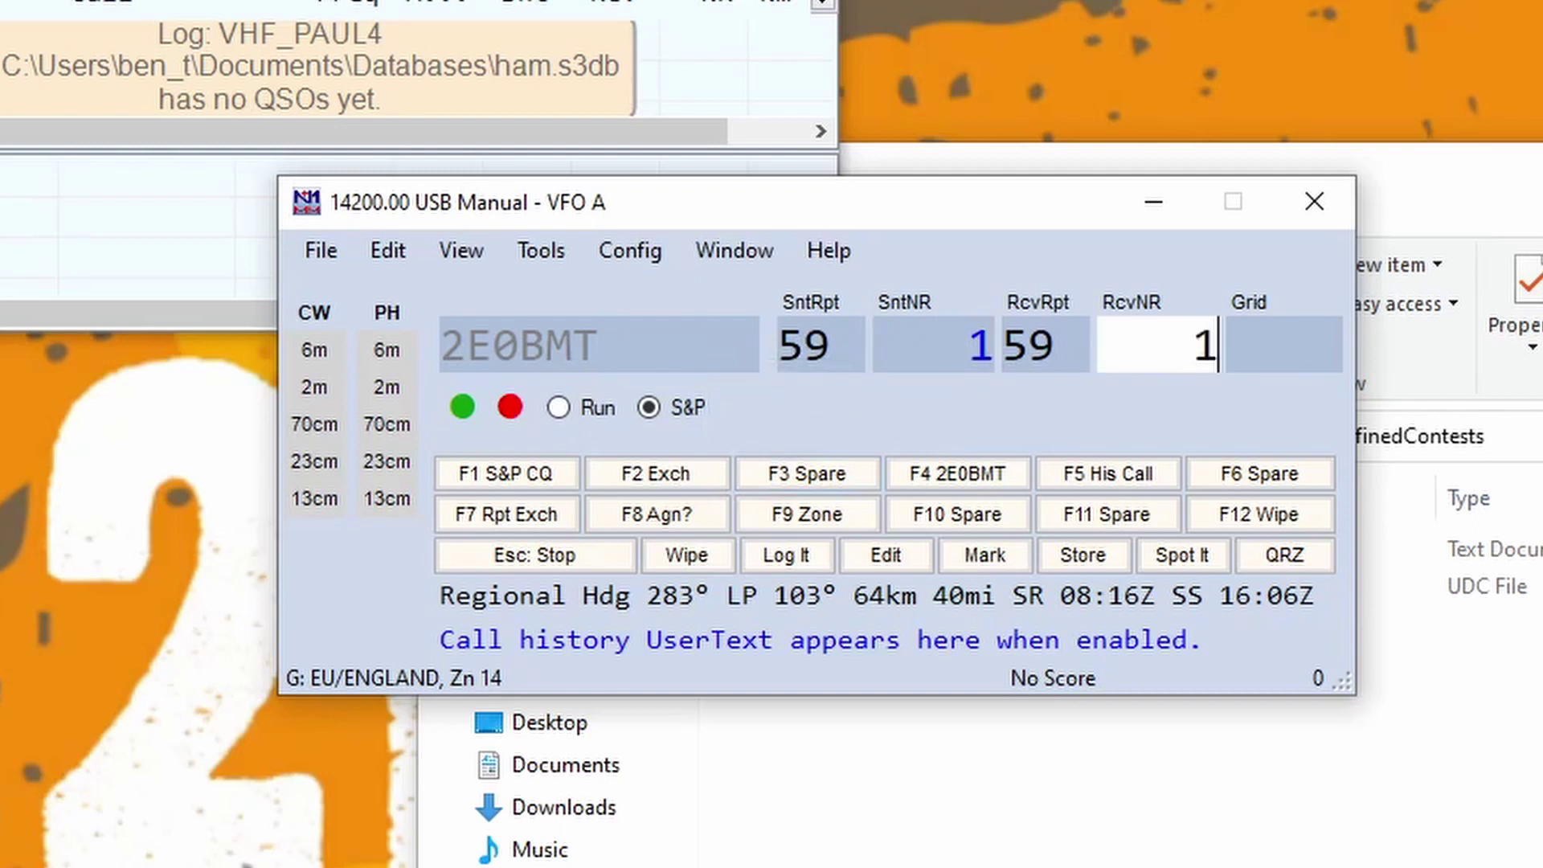
pyautogui.press('space')
pyautogui.write('I')
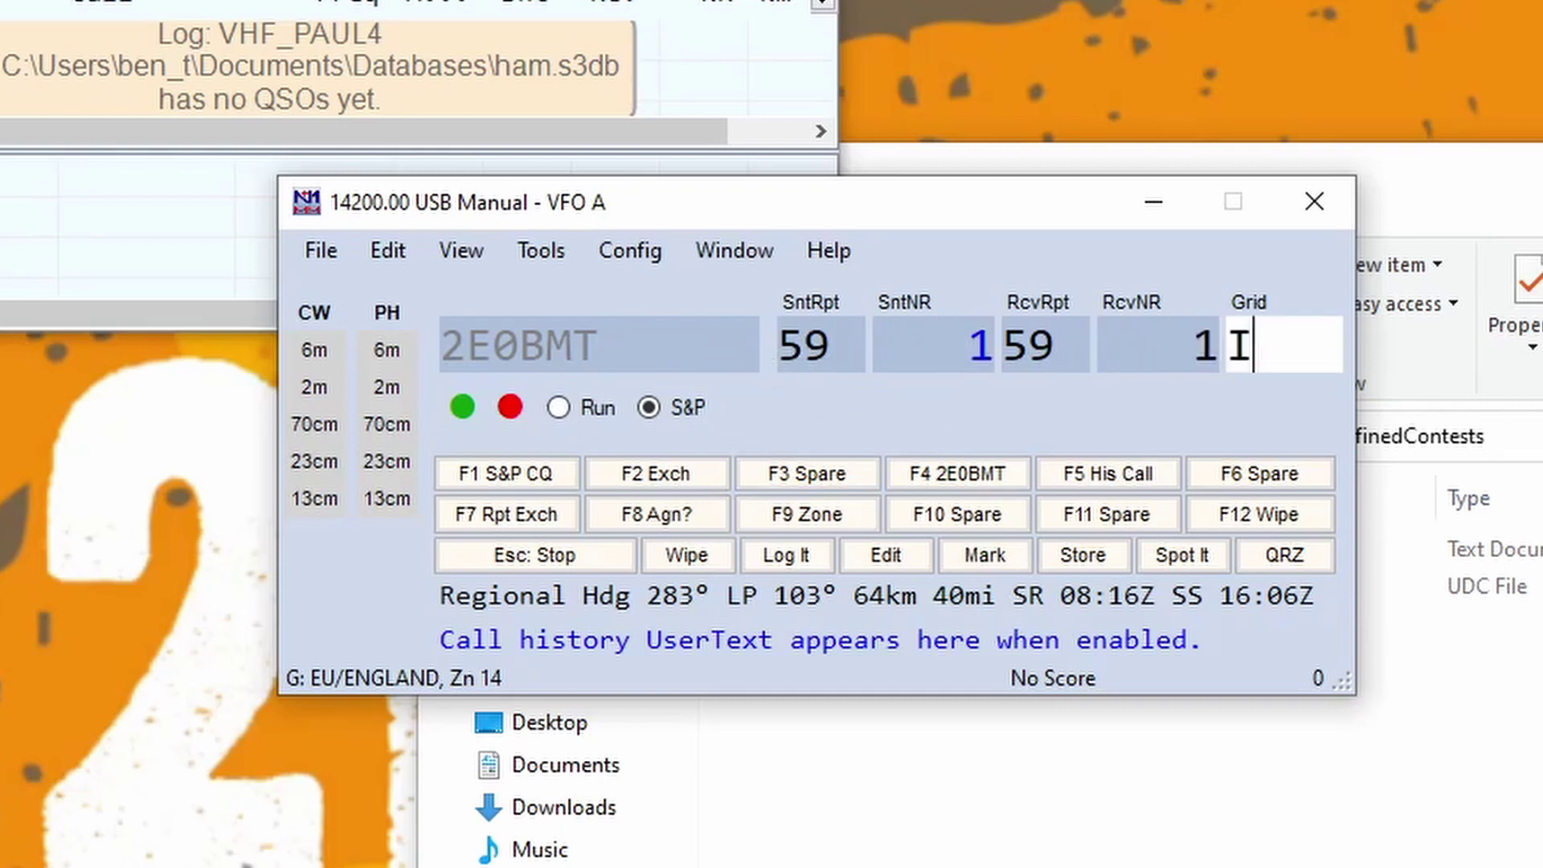
pyautogui.write('O92RP')
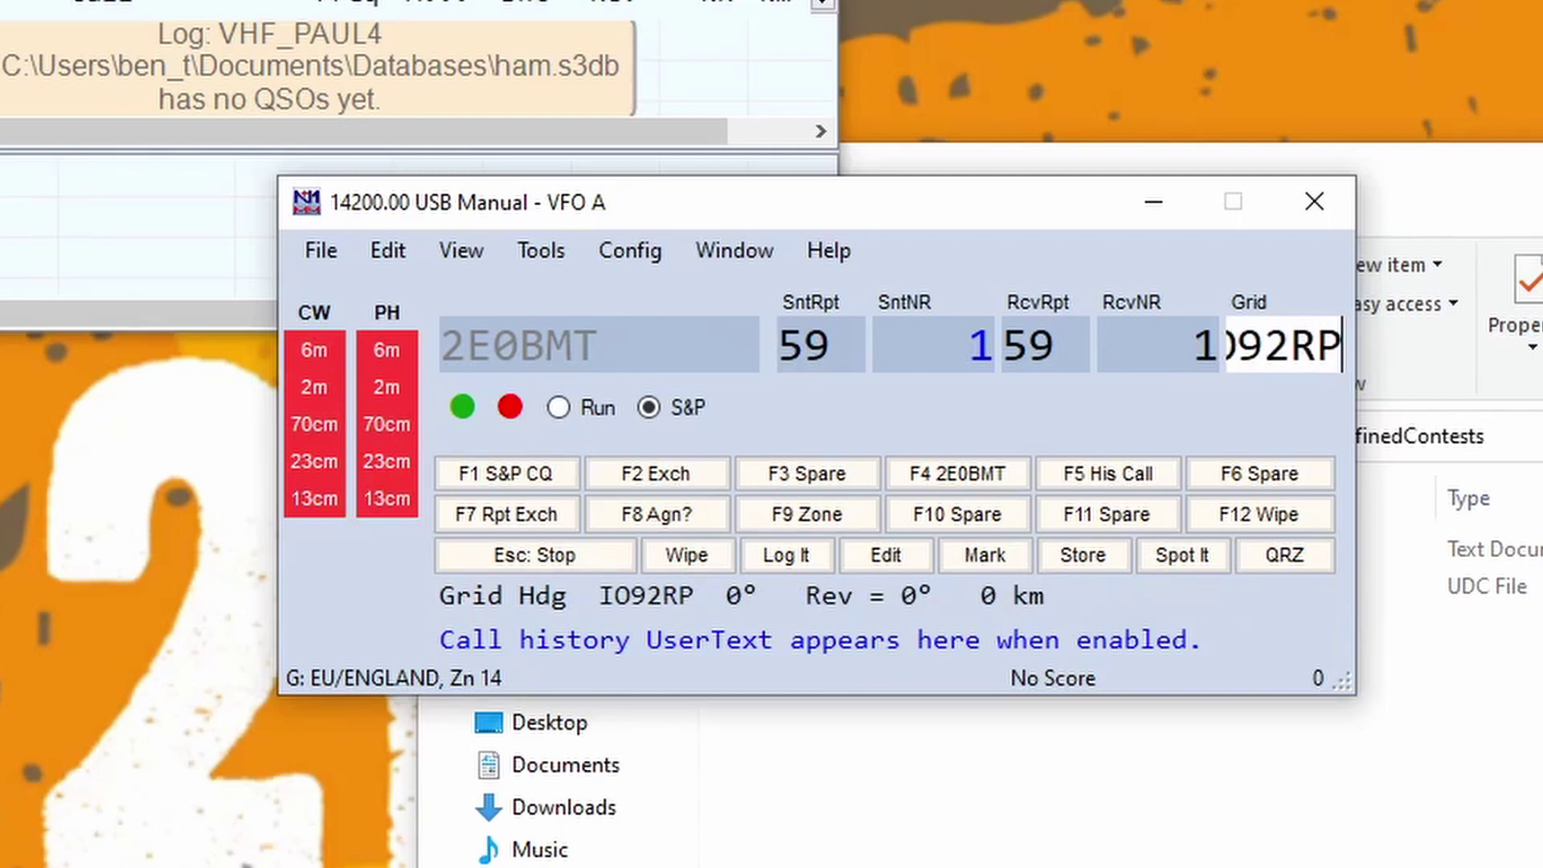
pyautogui.press('Return')
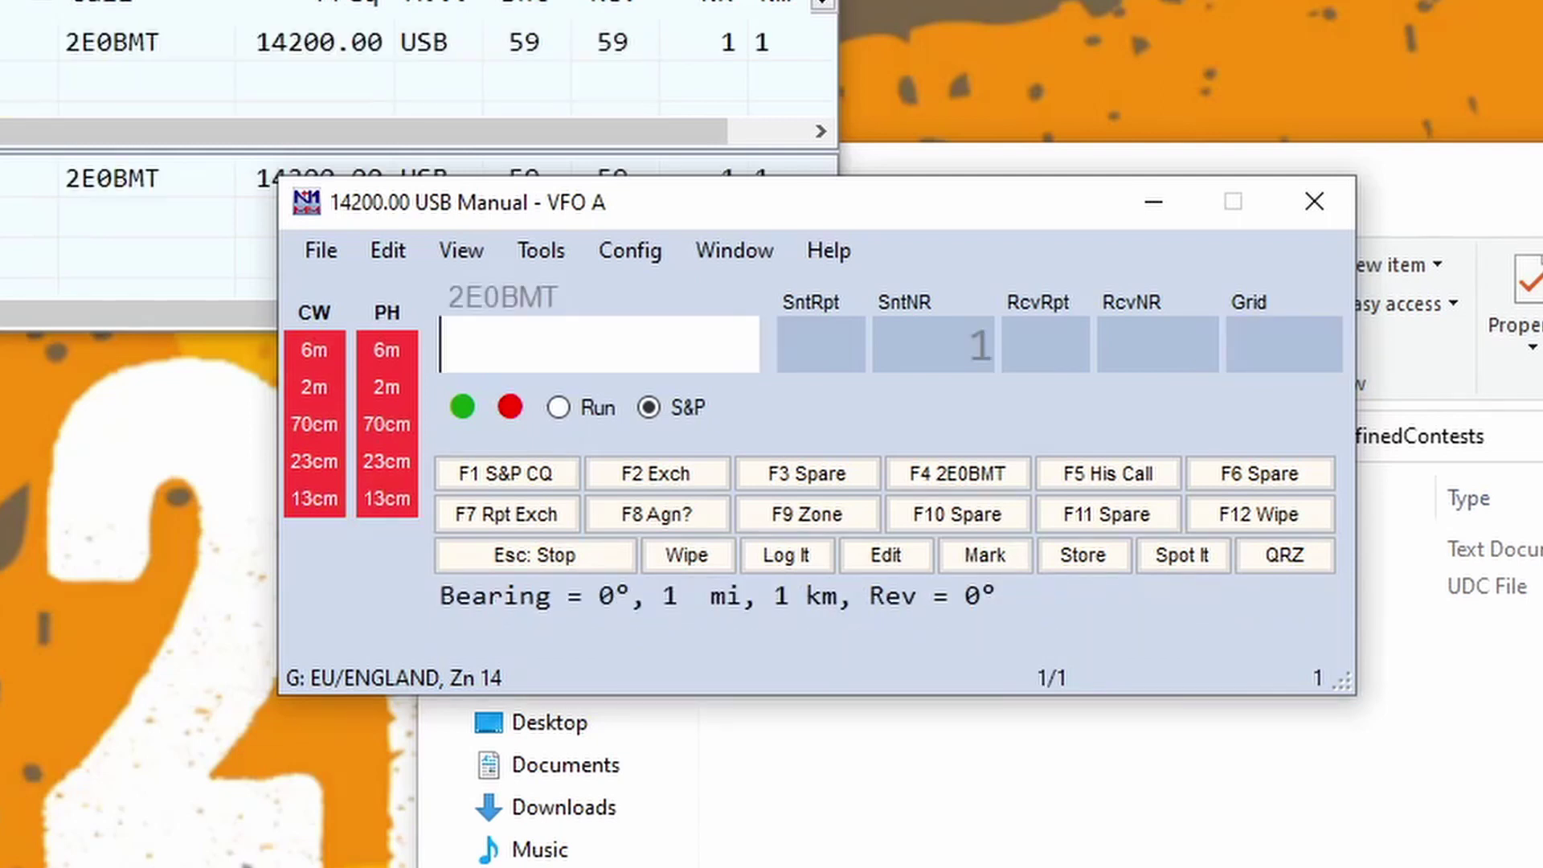